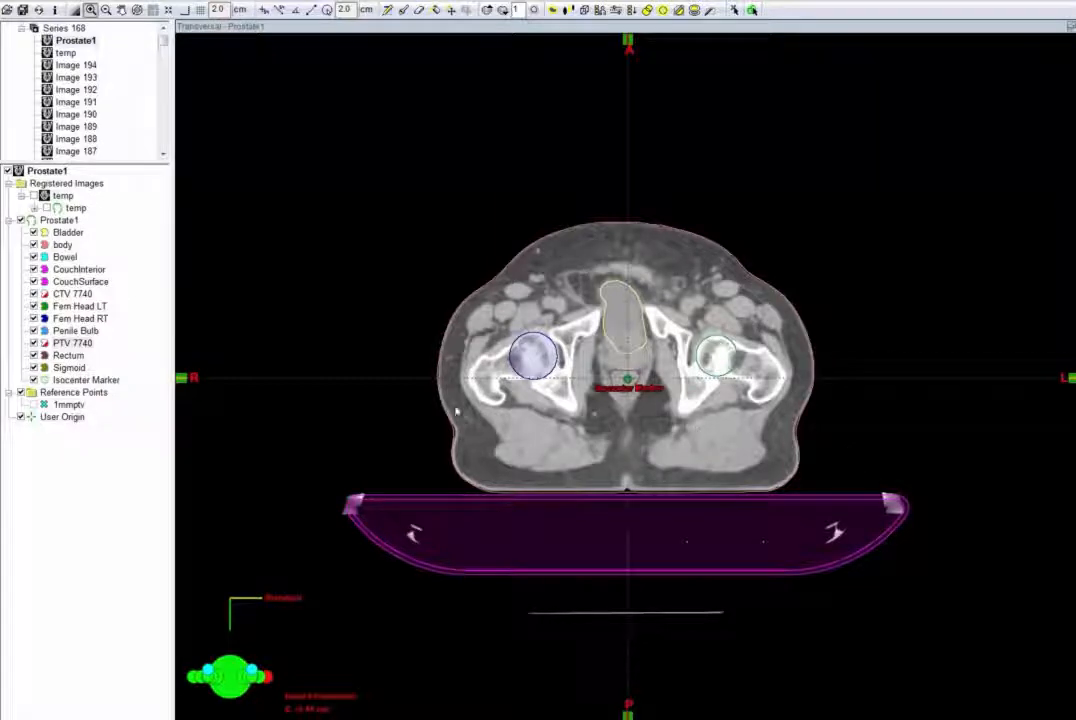
- Add a structure to the Prostate1 structure set from the available patient volume PTV 8100, keeping its type as PTV
{"action": "right_click", "coordinate": [66, 344]}
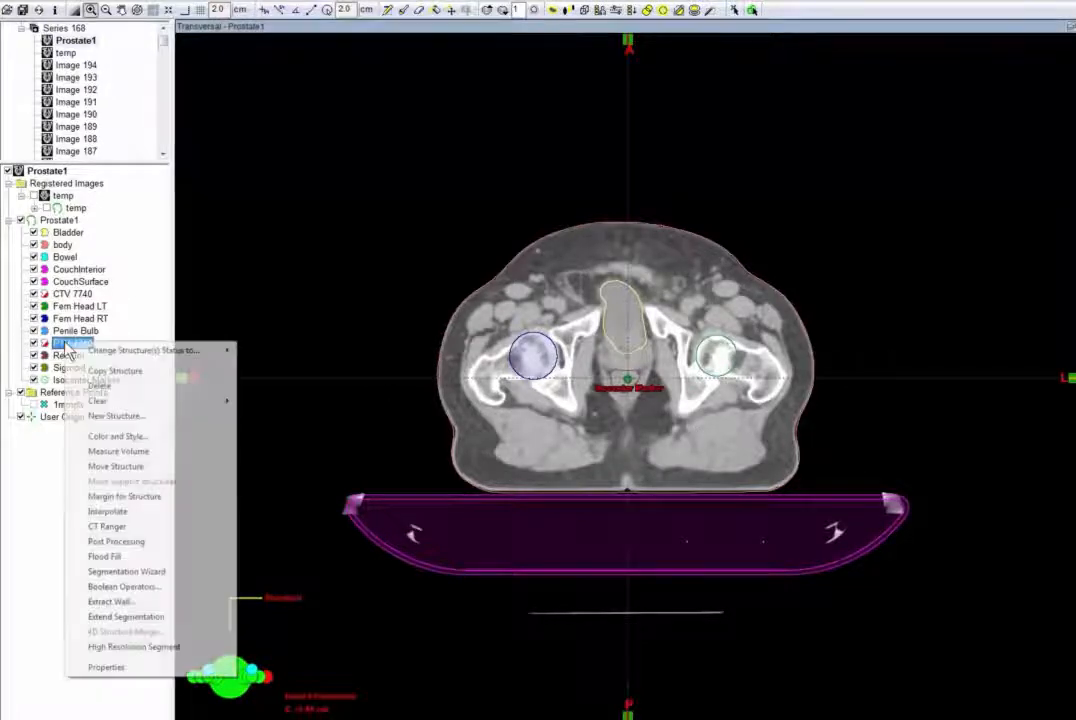
{"action": "left_click", "coordinate": [115, 416]}
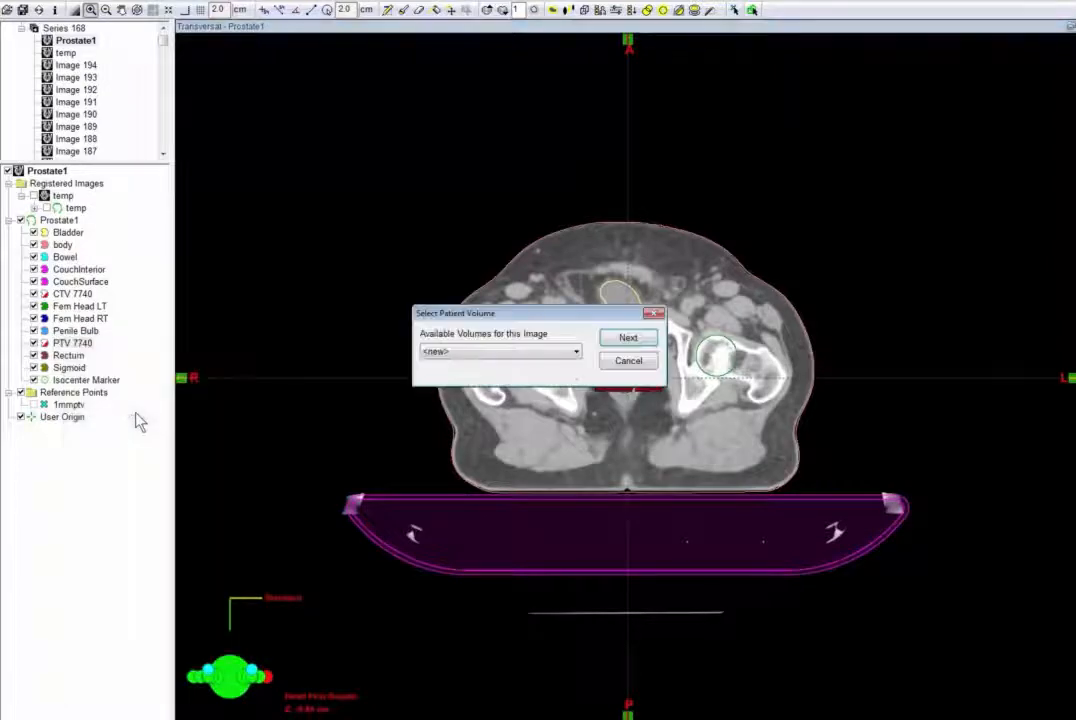
{"action": "left_click", "coordinate": [577, 356]}
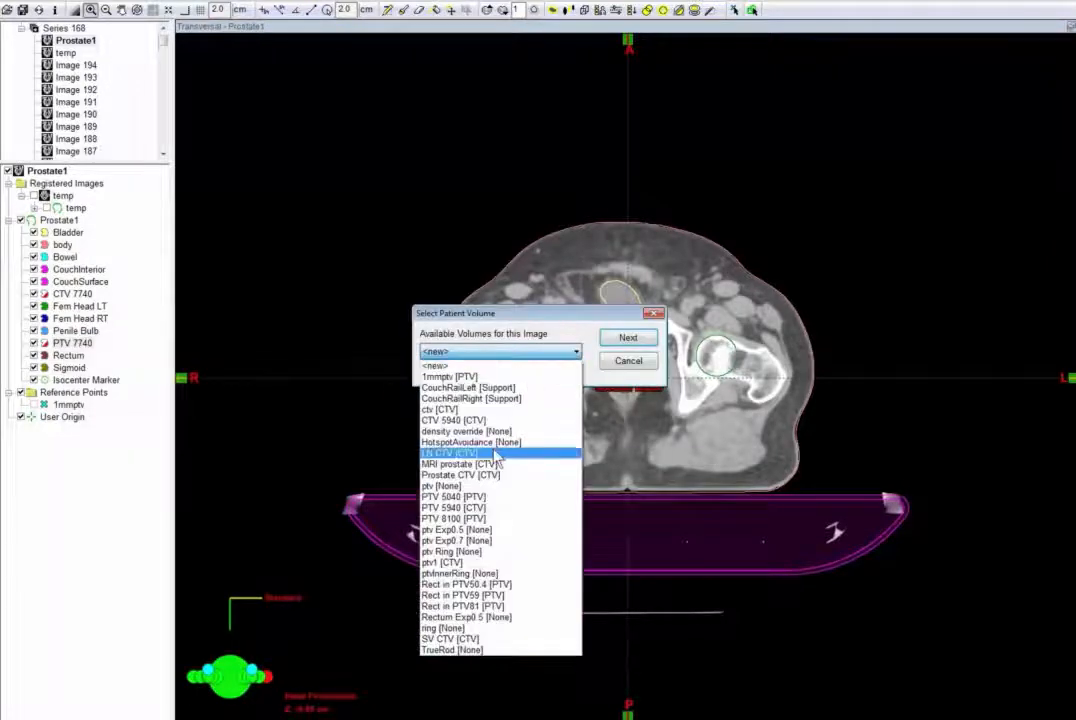
{"action": "left_click", "coordinate": [468, 518]}
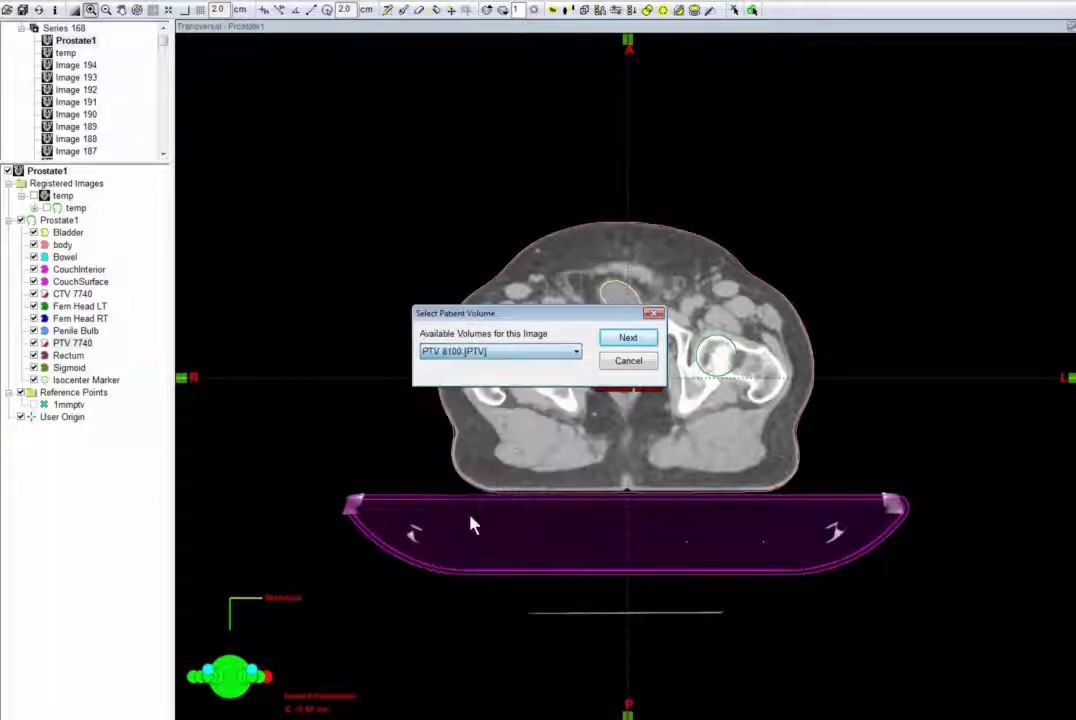
{"action": "left_click", "coordinate": [628, 337]}
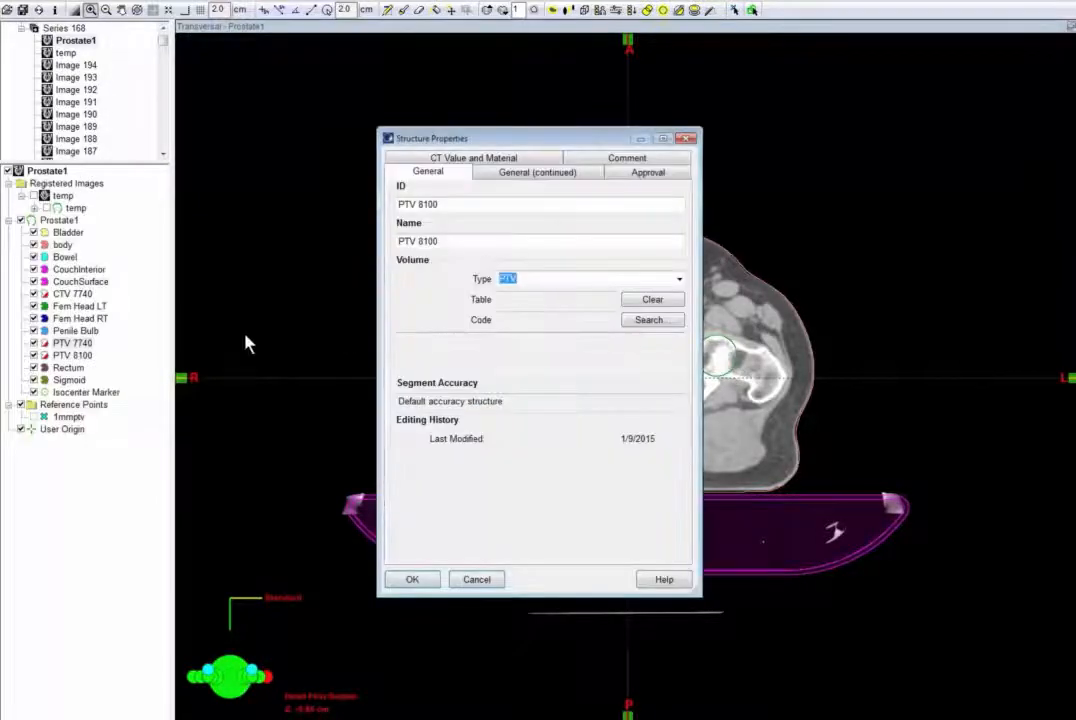
{"action": "left_click", "coordinate": [416, 581]}
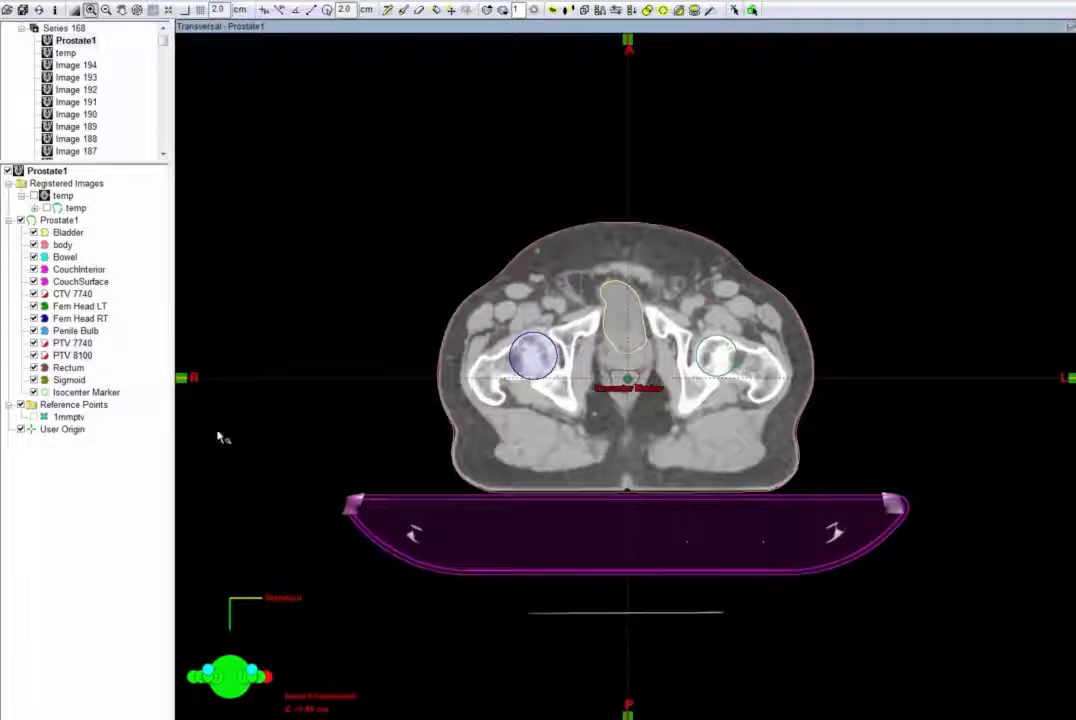
- Add another structure to the Prostate1 set from the available ctv volume of type CTV, accepting its default properties
{"action": "left_click", "coordinate": [74, 344]}
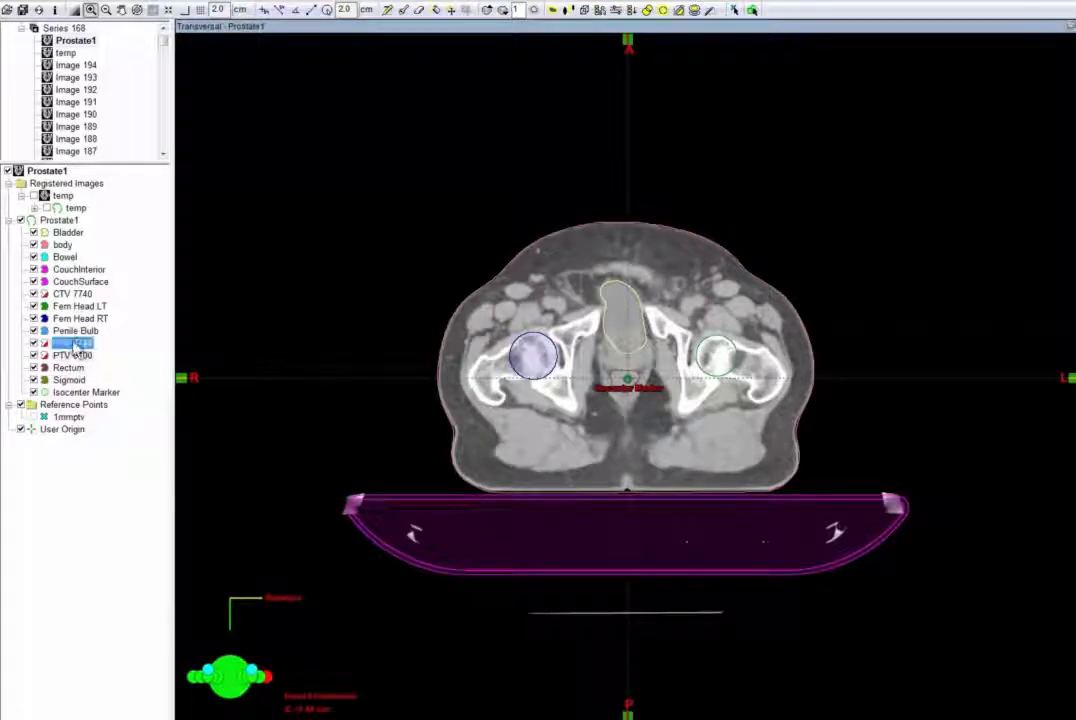
{"action": "right_click", "coordinate": [74, 346]}
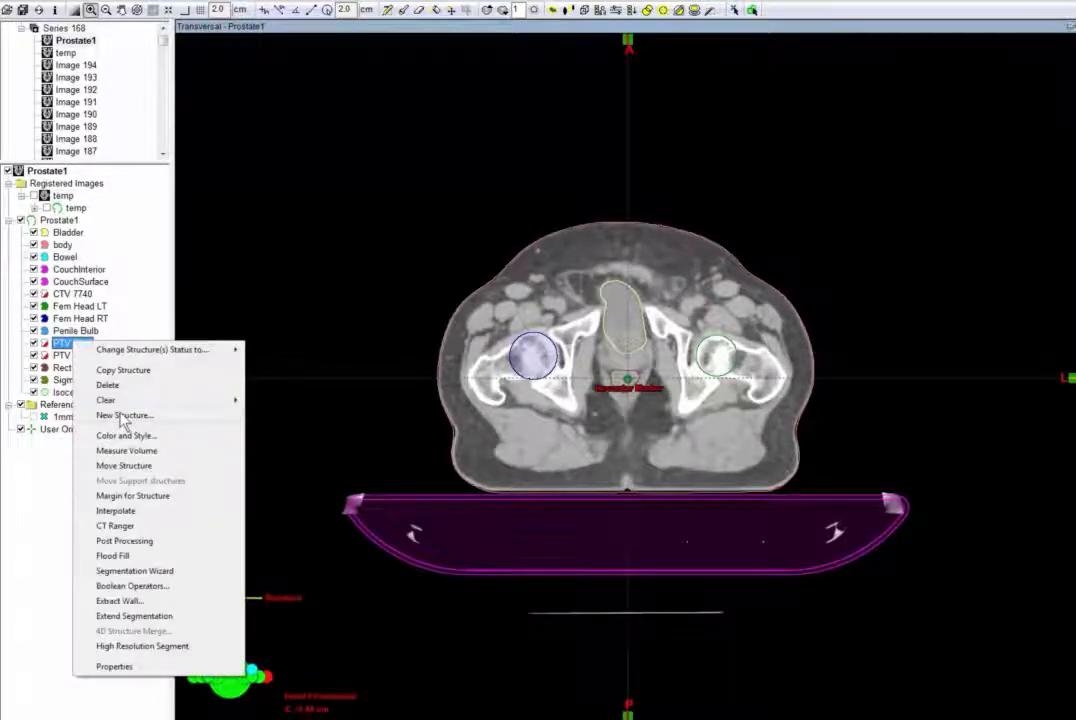
{"action": "left_click", "coordinate": [121, 414]}
{"action": "left_click", "coordinate": [577, 352]}
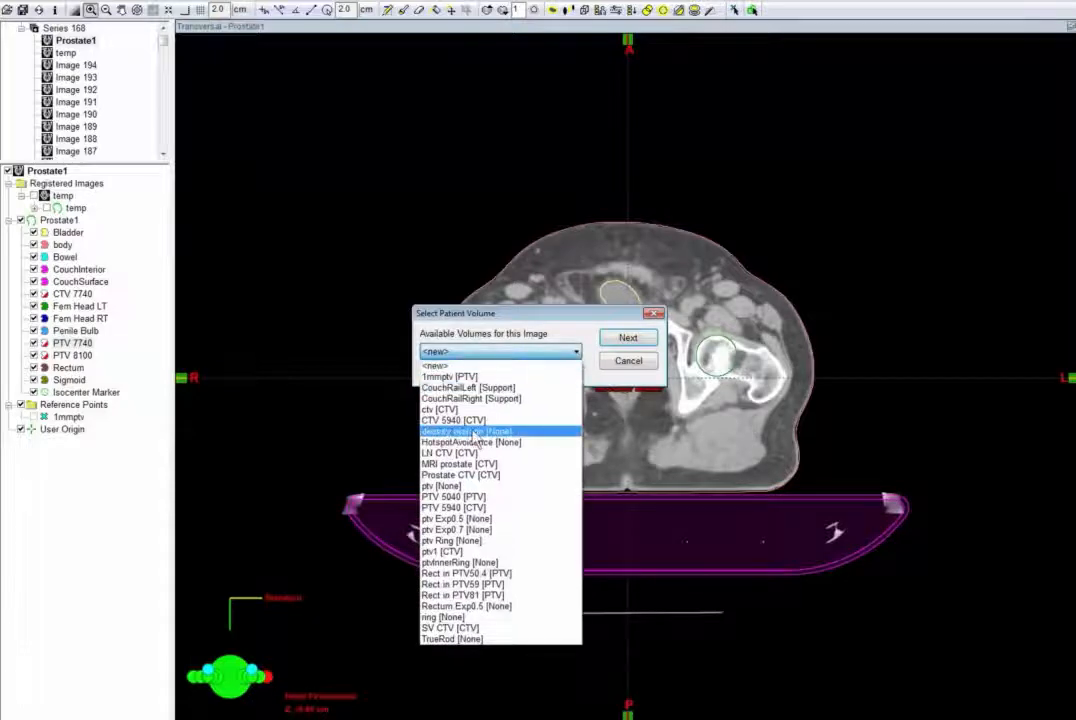
{"action": "left_click", "coordinate": [441, 411]}
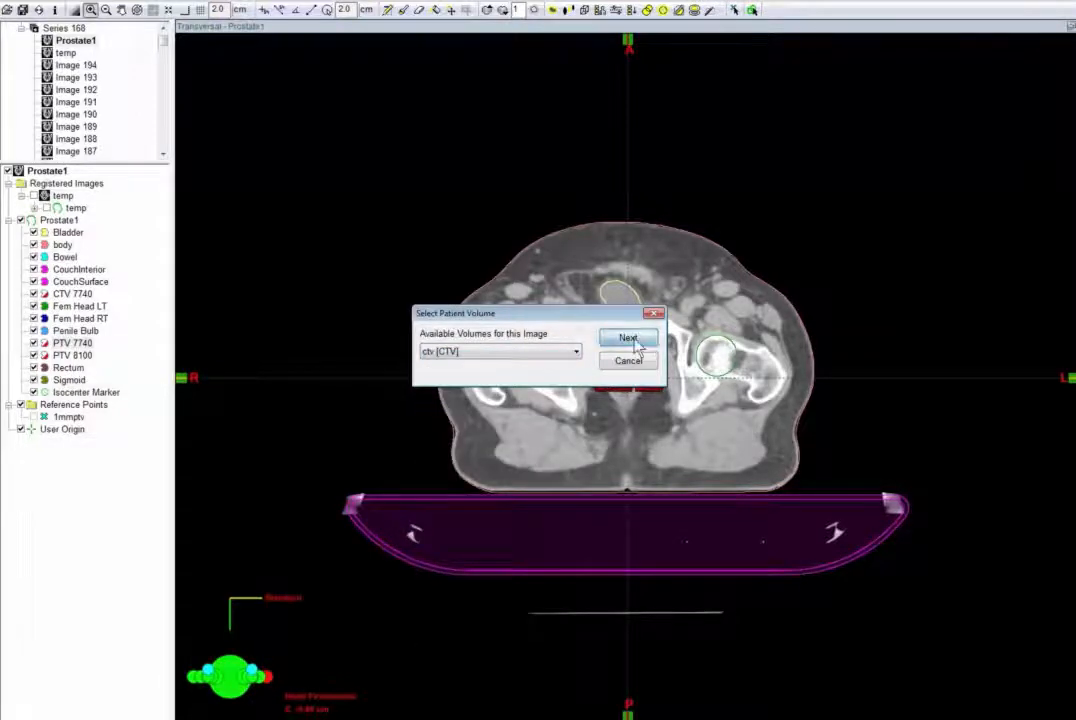
{"action": "left_click", "coordinate": [628, 338]}
{"action": "left_click", "coordinate": [418, 580]}
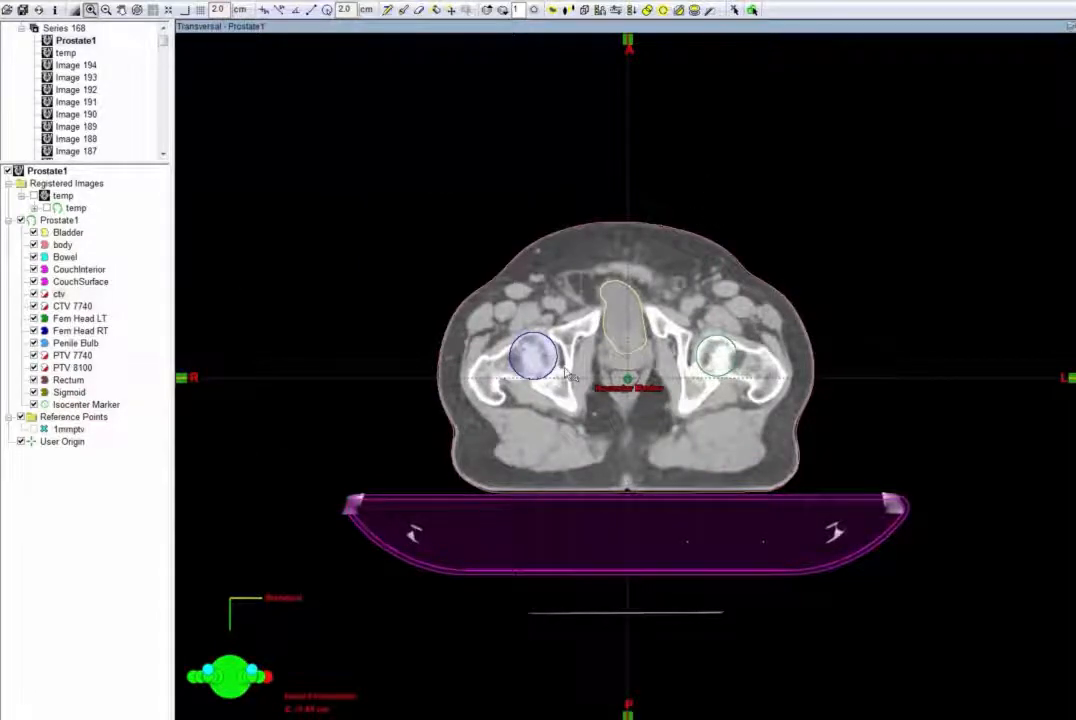
- Make ctv the active structure and enlarge the central pelvis in the transversal view
{"action": "left_click_drag", "start_coordinate": [449, 207], "coordinate": [814, 508]}
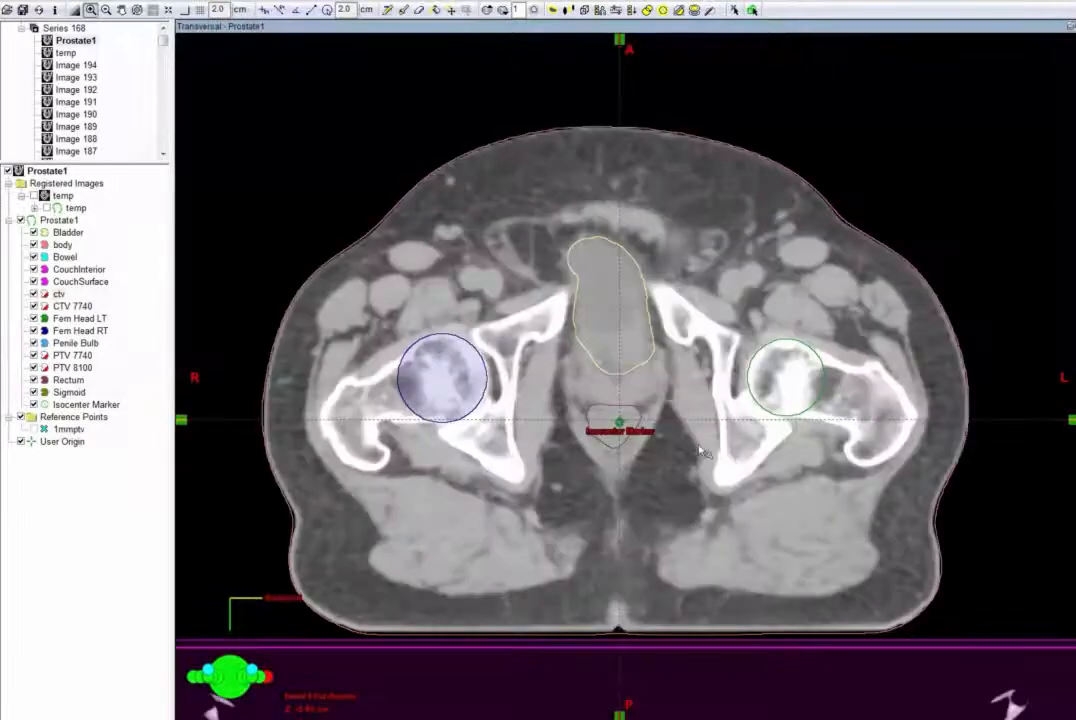
{"action": "scroll", "coordinate": [700, 450], "scroll_direction": "down", "scroll_amount": 4}
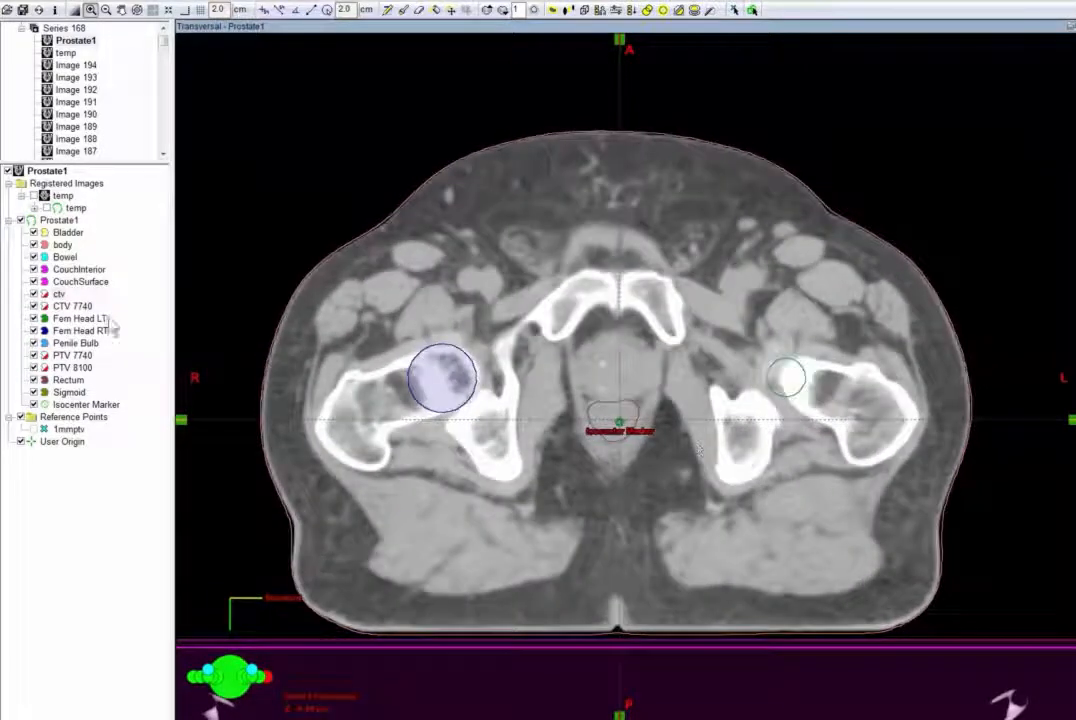
{"action": "left_click", "coordinate": [58, 293]}
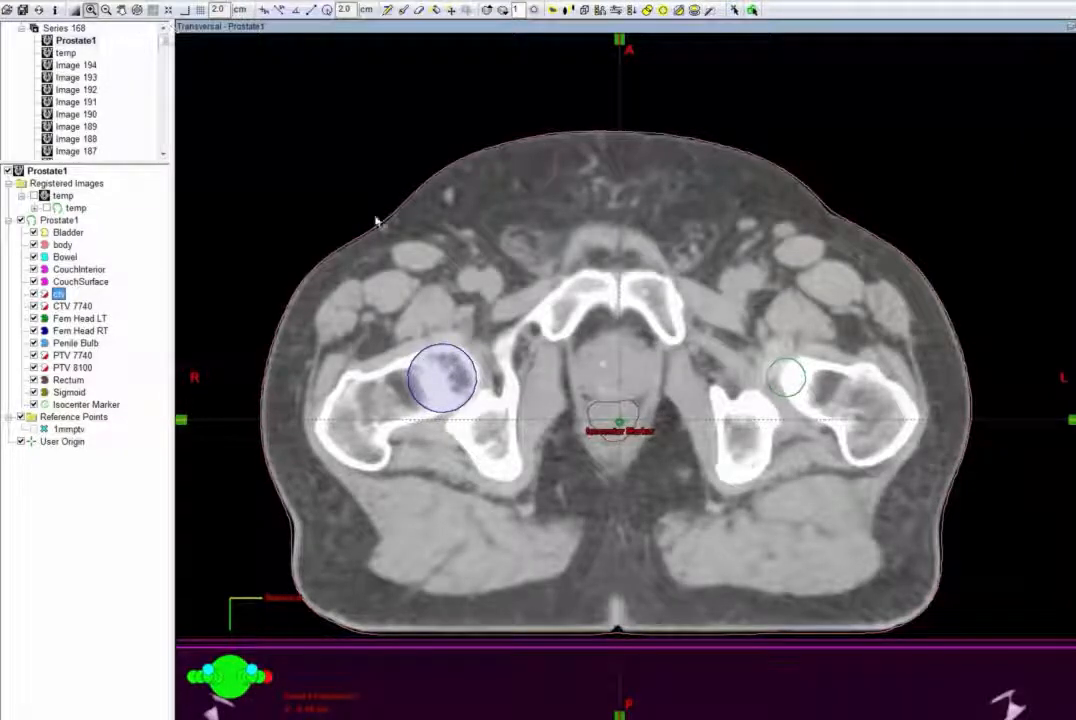
{"action": "left_click_drag", "start_coordinate": [410, 197], "coordinate": [840, 575]}
{"action": "scroll", "coordinate": [735, 431], "scroll_direction": "up", "scroll_amount": 4}
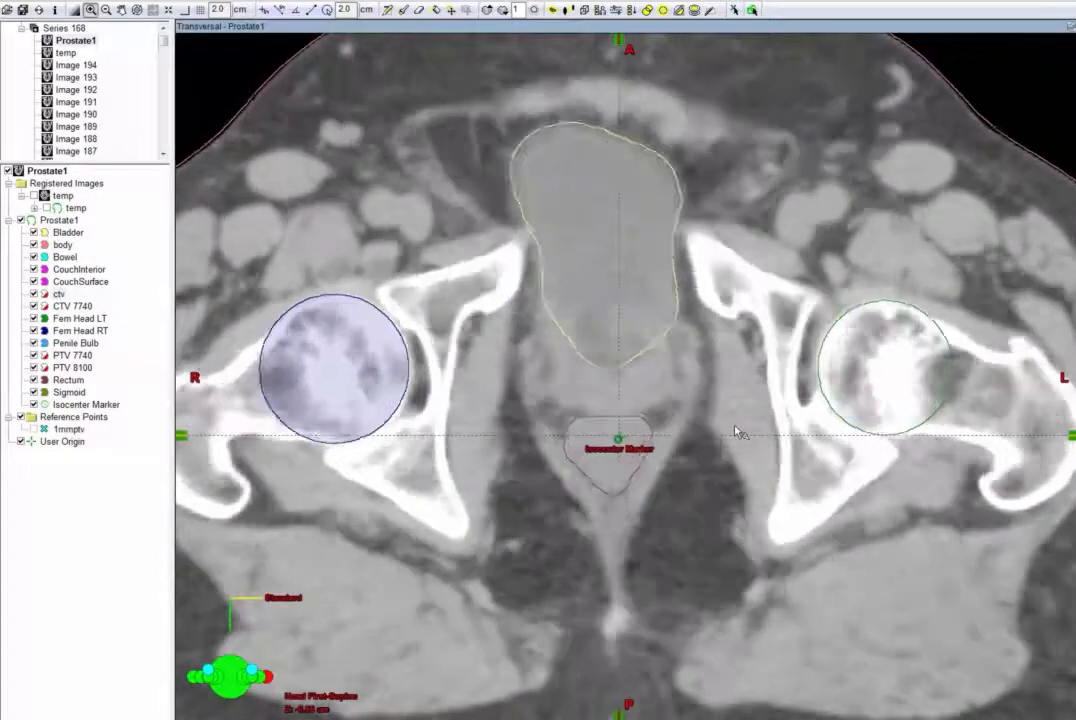
- Examine the prostate's extent between the bladder and rectum across the transversal slices
{"action": "scroll", "coordinate": [735, 431], "scroll_direction": "up", "scroll_amount": 8}
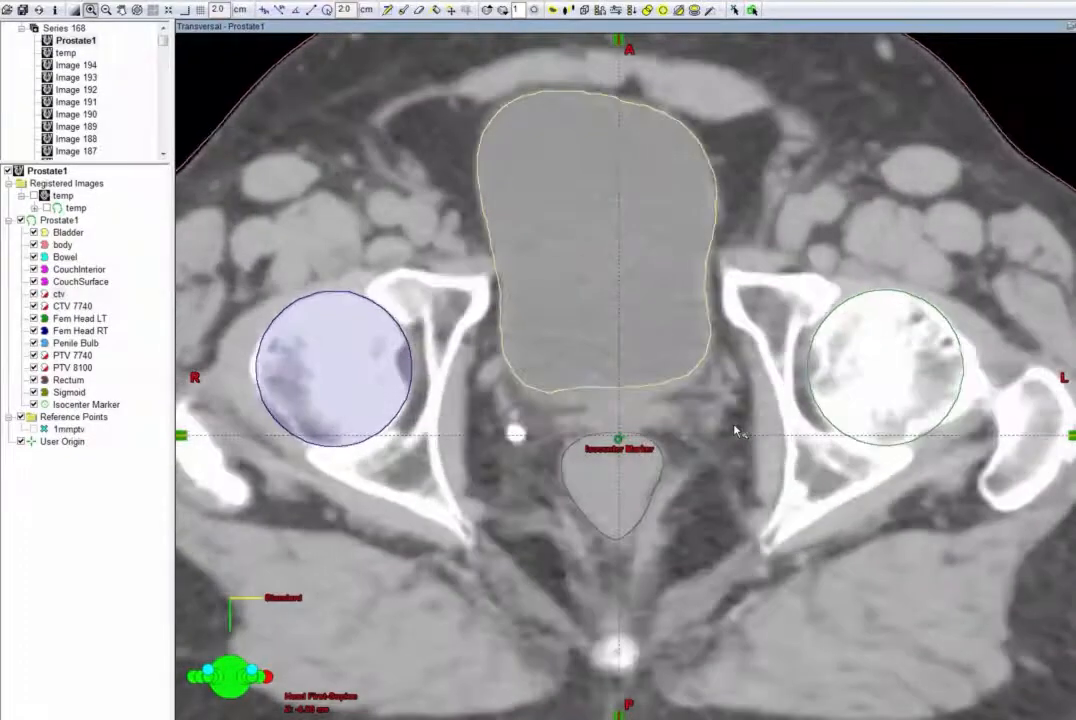
{"action": "scroll", "coordinate": [735, 431], "scroll_direction": "down", "scroll_amount": 6}
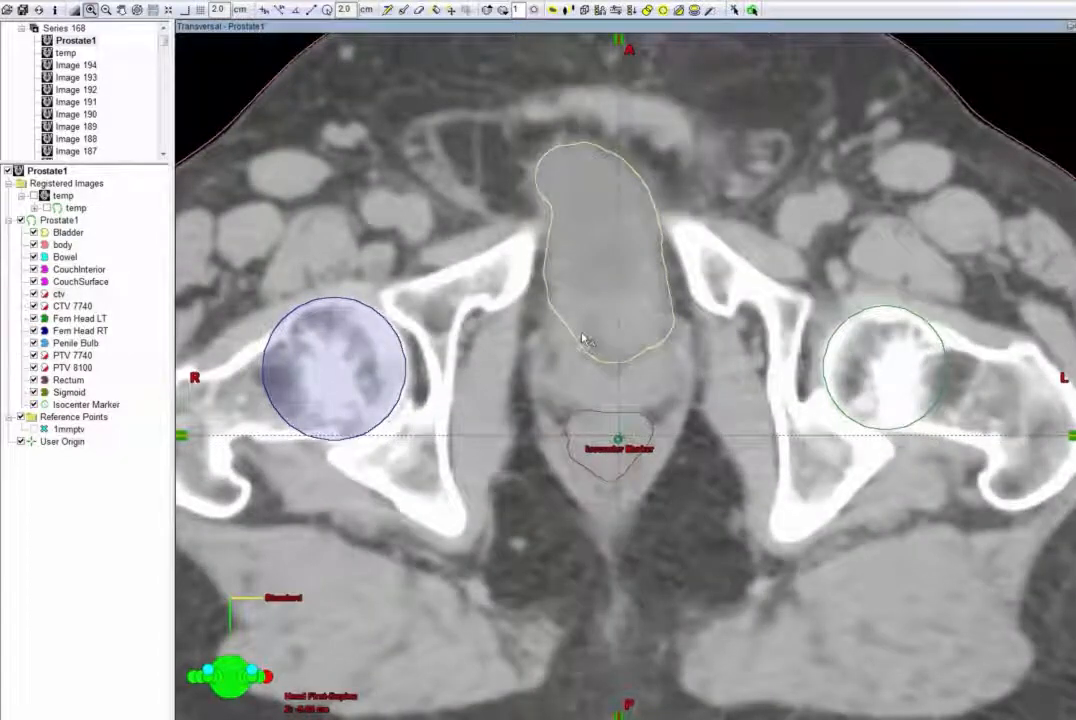
{"action": "scroll", "coordinate": [599, 360], "scroll_direction": "down", "scroll_amount": 2}
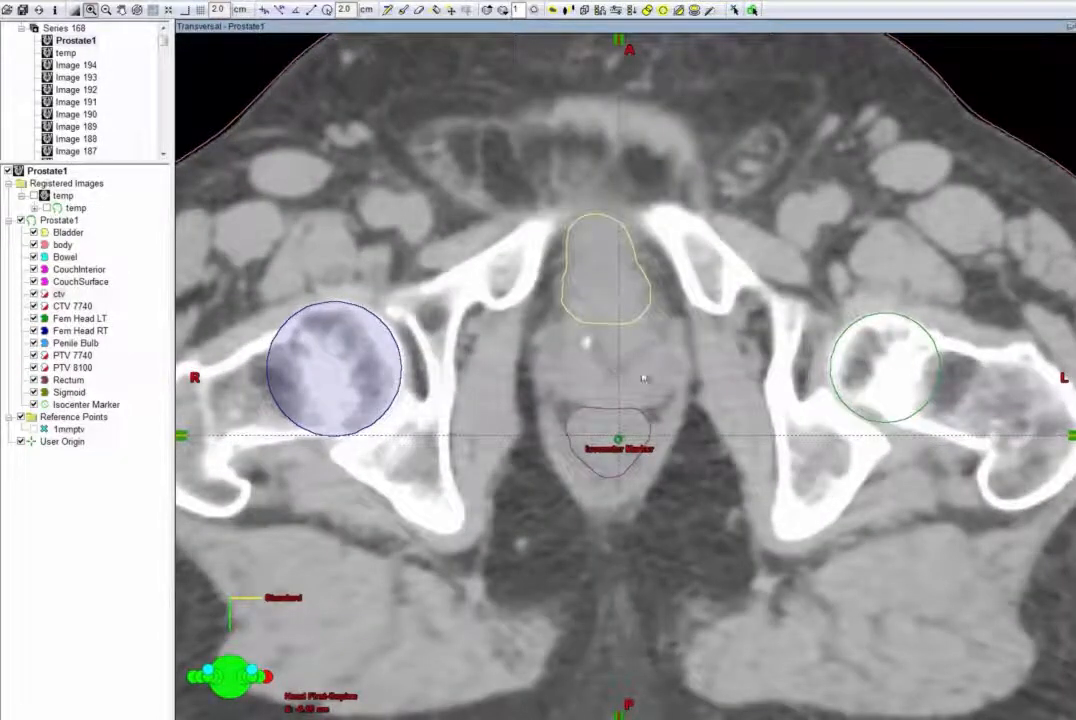
{"action": "scroll", "coordinate": [613, 364], "scroll_direction": "down", "scroll_amount": 2}
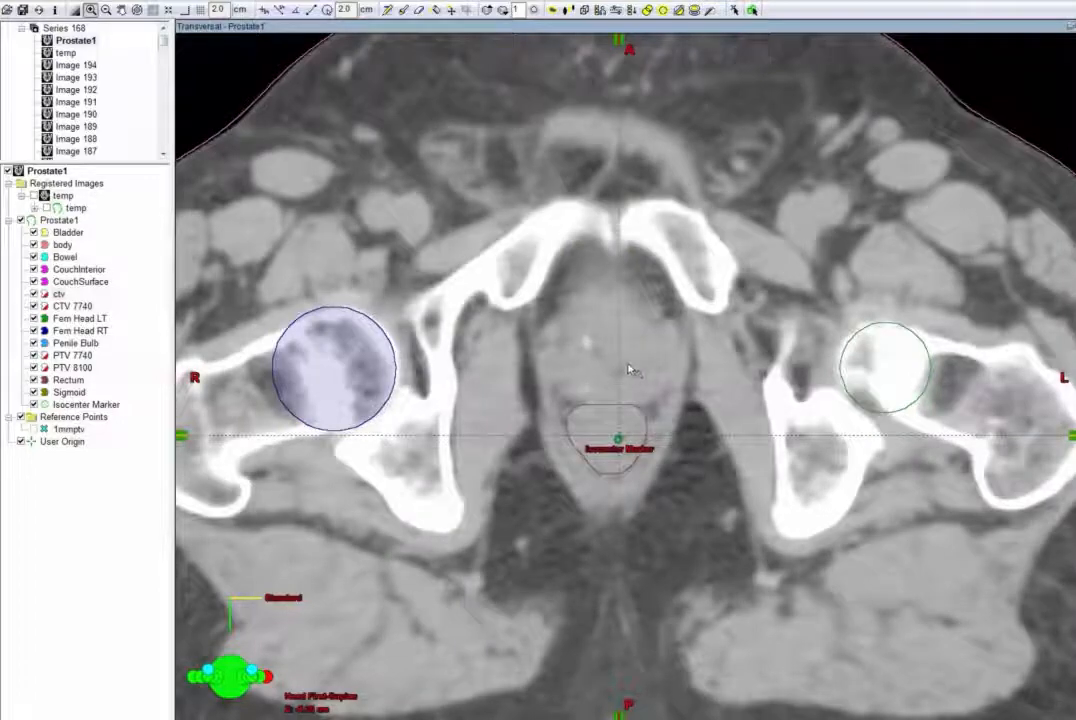
{"action": "scroll", "coordinate": [630, 369], "scroll_direction": "up", "scroll_amount": 4}
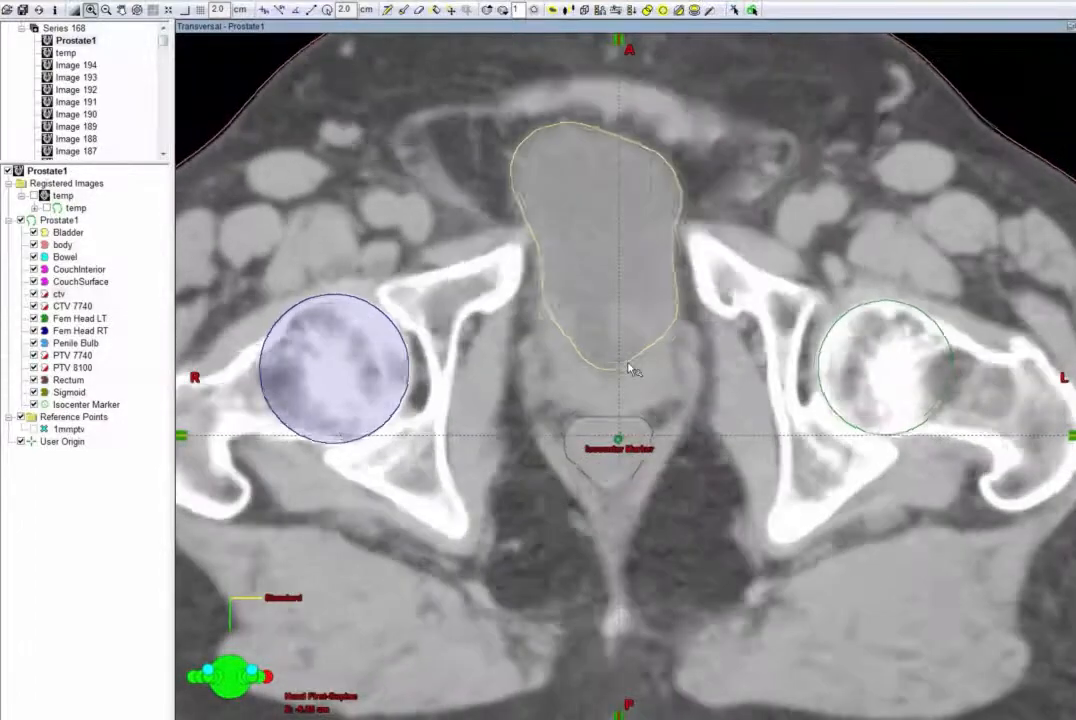
{"action": "scroll", "coordinate": [627, 374], "scroll_direction": "down", "scroll_amount": 3}
{"action": "scroll", "coordinate": [628, 374], "scroll_direction": "up", "scroll_amount": 4}
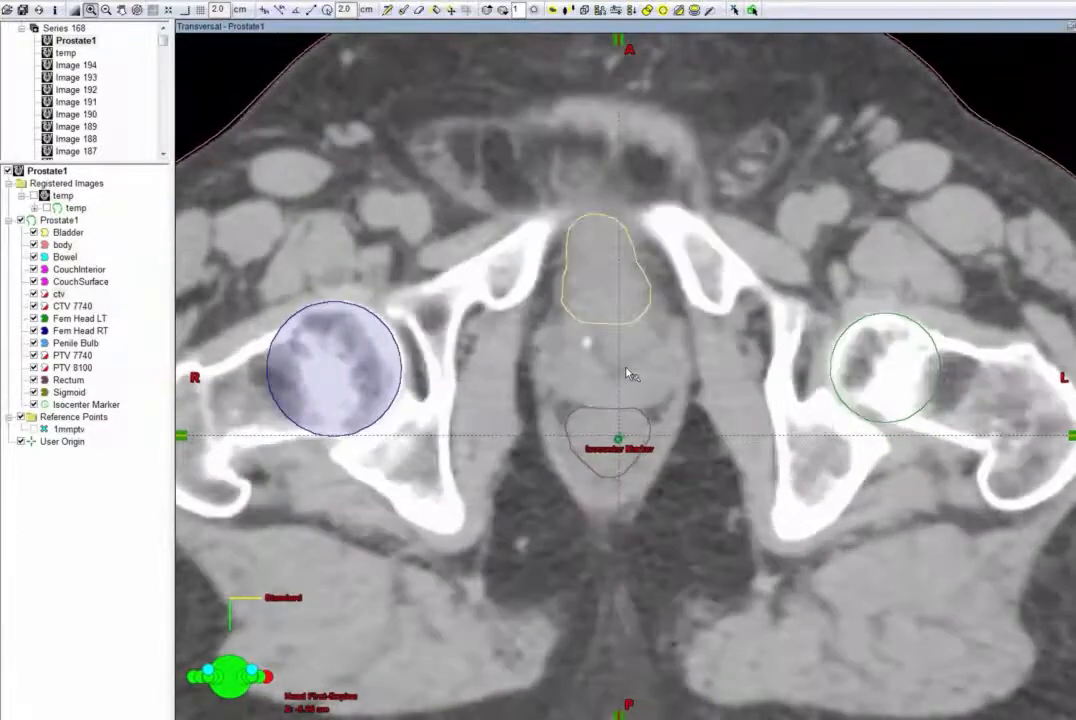
{"action": "scroll", "coordinate": [628, 374], "scroll_direction": "down", "scroll_amount": 6}
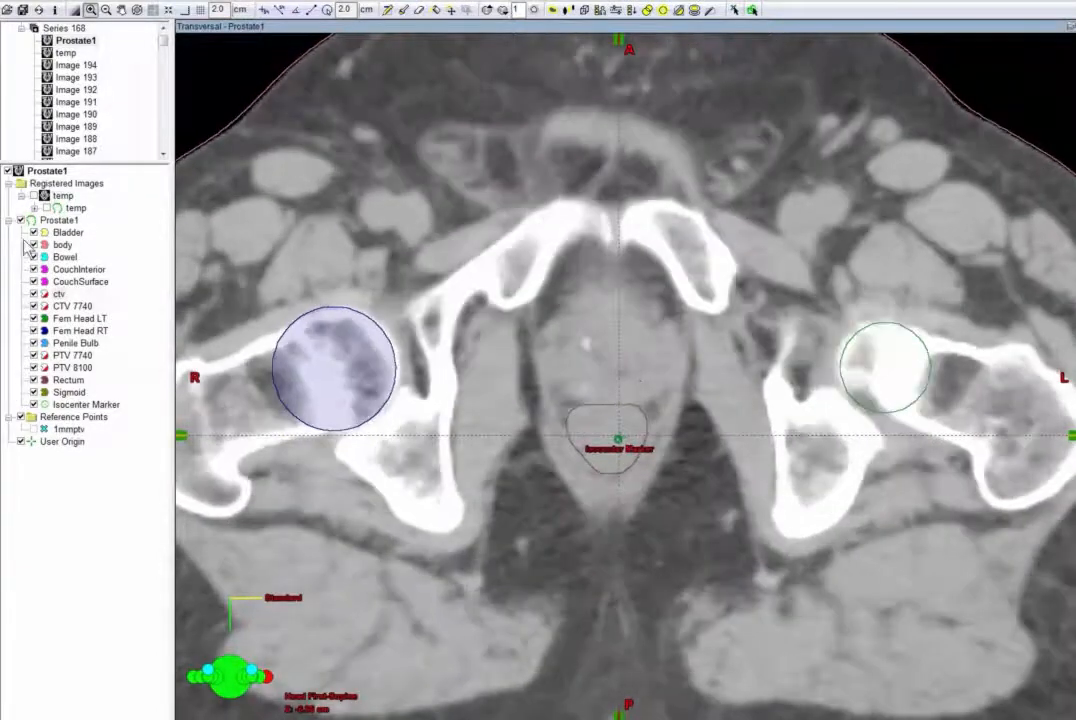
{"action": "scroll", "coordinate": [400, 342], "scroll_direction": "down", "scroll_amount": 2}
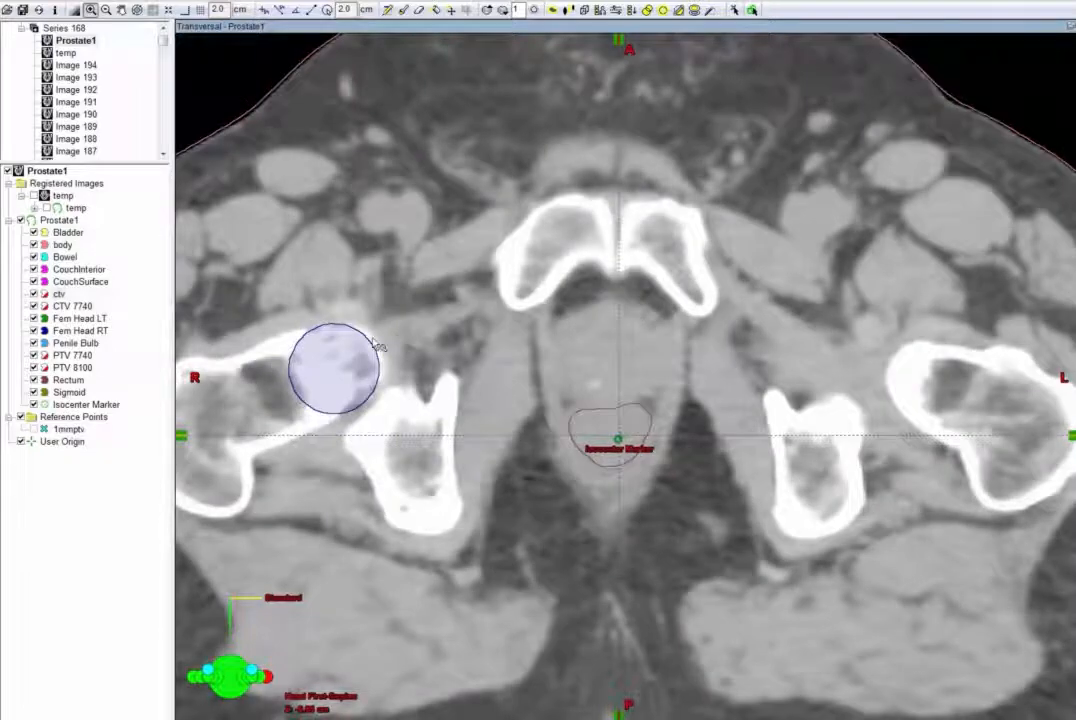
{"action": "scroll", "coordinate": [398, 342], "scroll_direction": "down", "scroll_amount": 2}
{"action": "scroll", "coordinate": [392, 344], "scroll_direction": "up", "scroll_amount": 3}
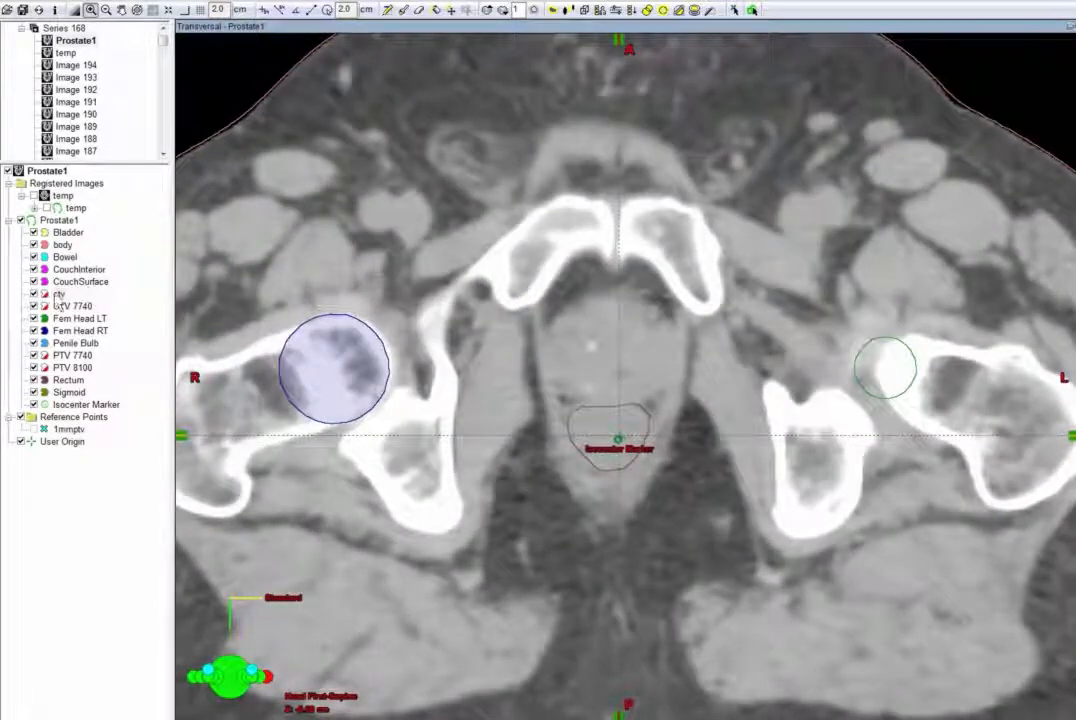
- Outline the prostate in the ctv structure with closed Freehand contours on two nearby slices, just anterior to the rectum
{"action": "left_click", "coordinate": [388, 11]}
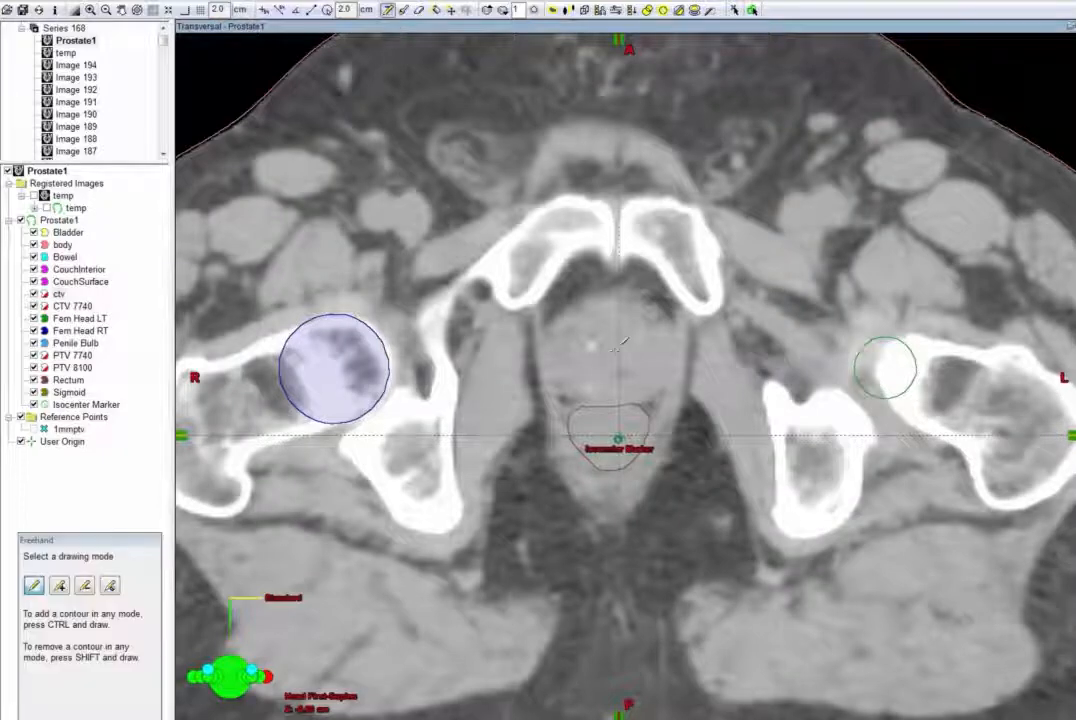
{"action": "mouse_move", "coordinate": [590, 302]}
{"action": "left_mouse_down"}
{"action": "mouse_move", "coordinate": [556, 326]}
{"action": "mouse_move", "coordinate": [558, 392]}
{"action": "mouse_move", "coordinate": [640, 400]}
{"action": "mouse_move", "coordinate": [670, 384]}
{"action": "mouse_move", "coordinate": [670, 350]}
{"action": "mouse_move", "coordinate": [667, 318]}
{"action": "mouse_move", "coordinate": [631, 296]}
{"action": "left_mouse_up"}
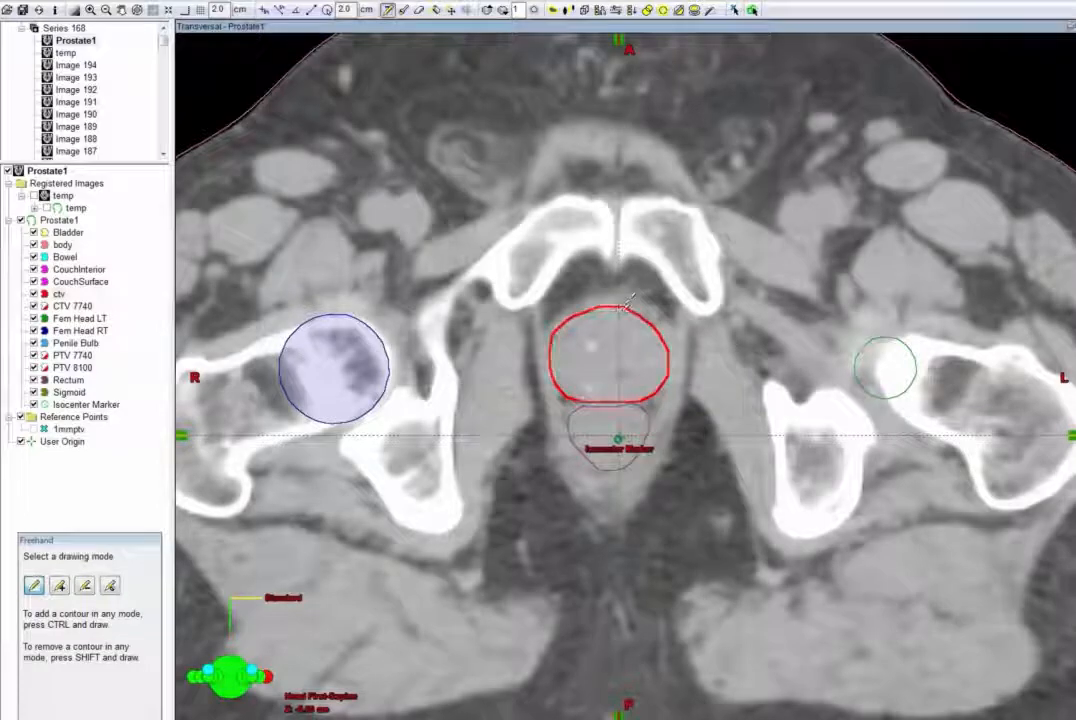
{"action": "scroll", "coordinate": [617, 318], "scroll_direction": "down", "scroll_amount": 2}
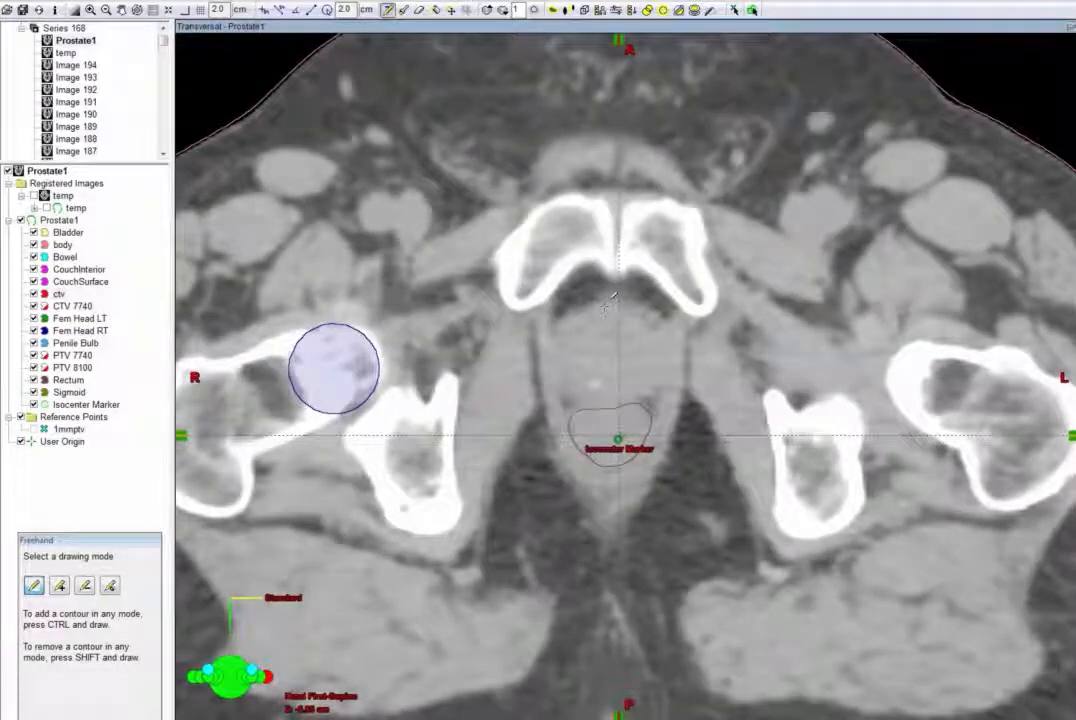
{"action": "mouse_move", "coordinate": [601, 309]}
{"action": "left_mouse_down"}
{"action": "mouse_move", "coordinate": [561, 330]}
{"action": "mouse_move", "coordinate": [556, 384]}
{"action": "mouse_move", "coordinate": [657, 394]}
{"action": "mouse_move", "coordinate": [603, 310]}
{"action": "left_mouse_up"}
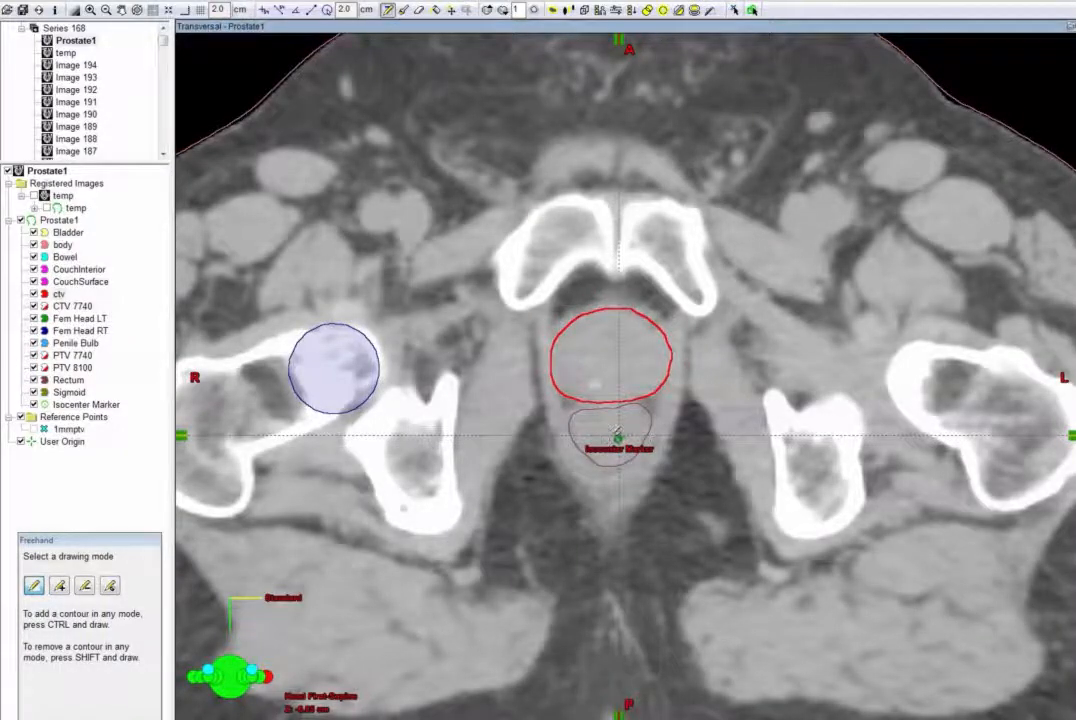
- Hide the Bladder and Rectum structures in the transversal view
{"action": "scroll", "coordinate": [595, 441], "scroll_direction": "up", "scroll_amount": 8}
{"action": "scroll", "coordinate": [595, 441], "scroll_direction": "up", "scroll_amount": 1}
{"action": "scroll", "coordinate": [595, 441], "scroll_direction": "down", "scroll_amount": 1}
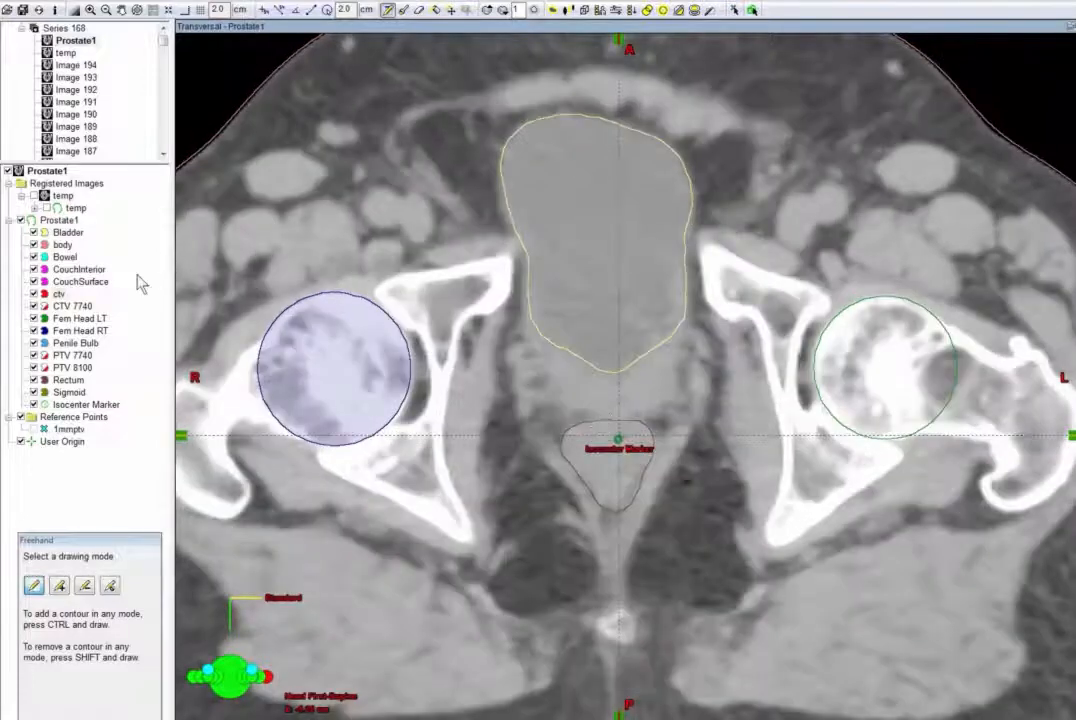
{"action": "left_click", "coordinate": [34, 233]}
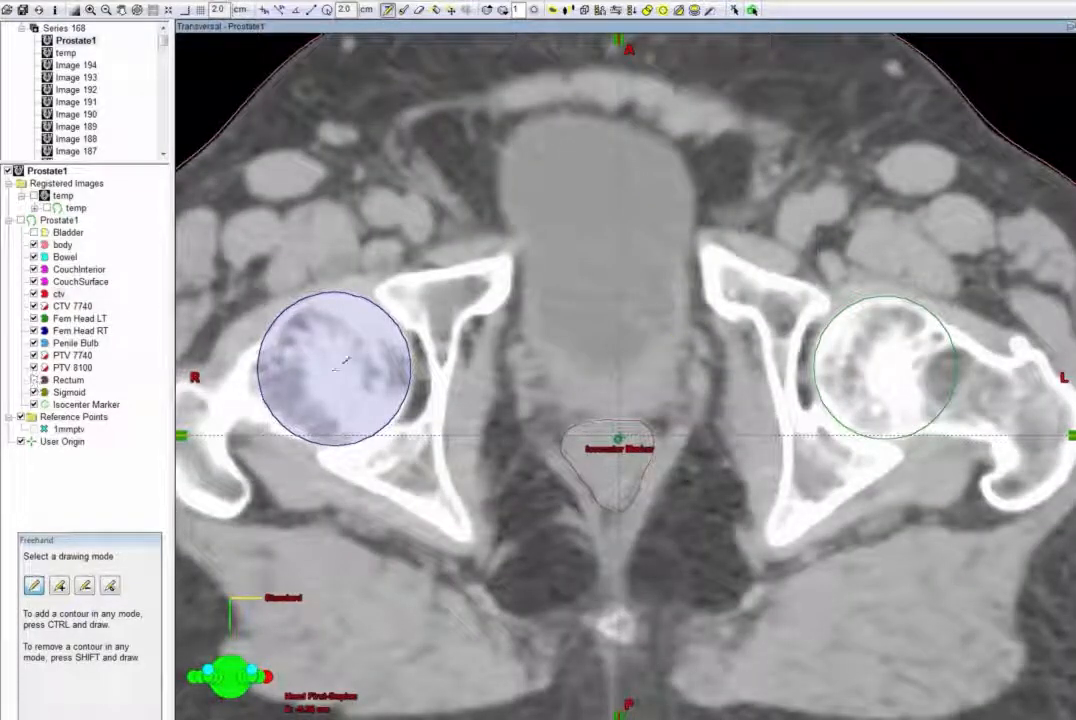
{"action": "left_click", "coordinate": [34, 380]}
- Draw a freehand ctv contour around the prostate on a slice inferior to the two already contoured
{"action": "scroll", "coordinate": [484, 356], "scroll_direction": "down", "scroll_amount": 3}
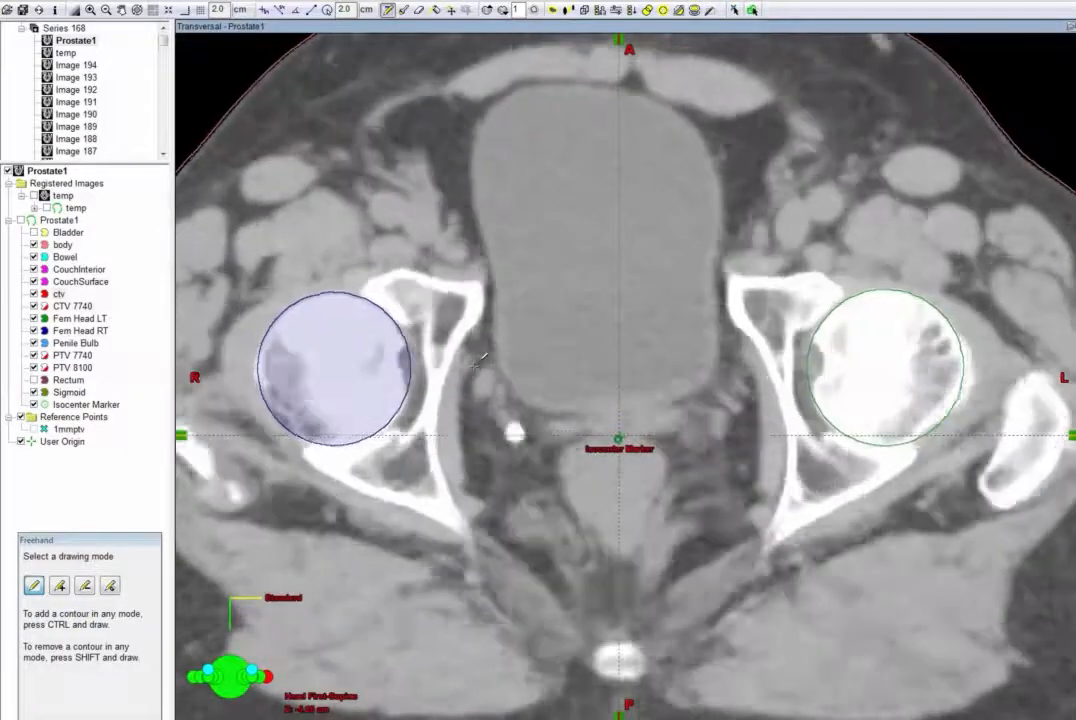
{"action": "scroll", "coordinate": [476, 366], "scroll_direction": "down", "scroll_amount": 4}
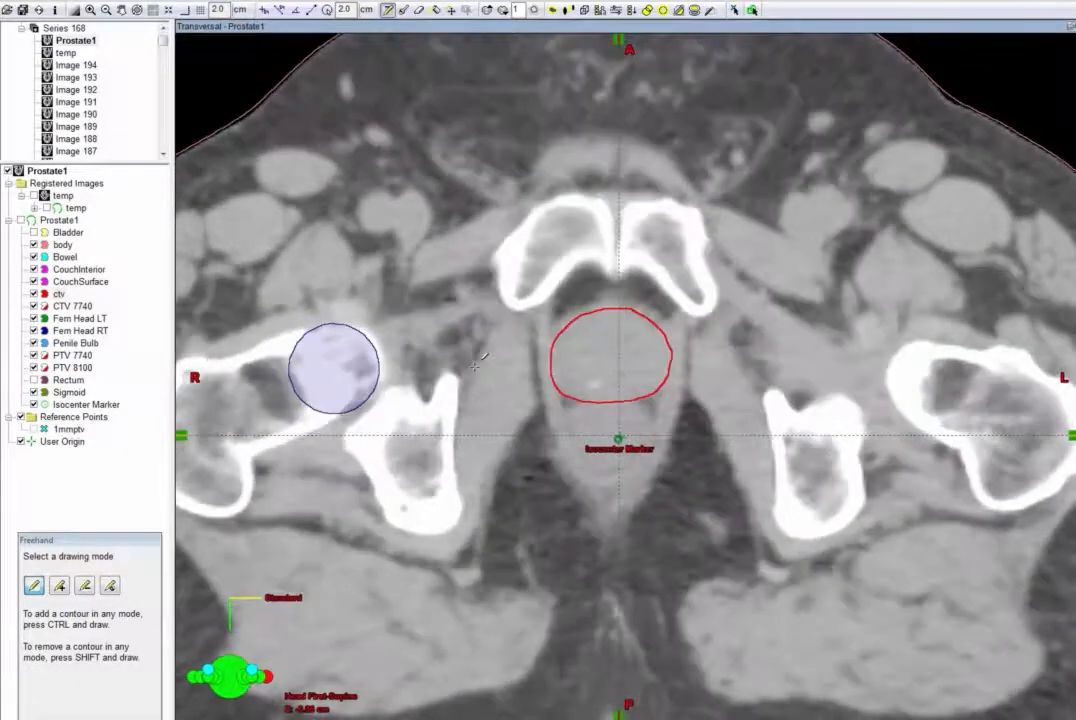
{"action": "scroll", "coordinate": [480, 355], "scroll_direction": "down", "scroll_amount": 3}
{"action": "scroll", "coordinate": [606, 270], "scroll_direction": "down", "scroll_amount": 1}
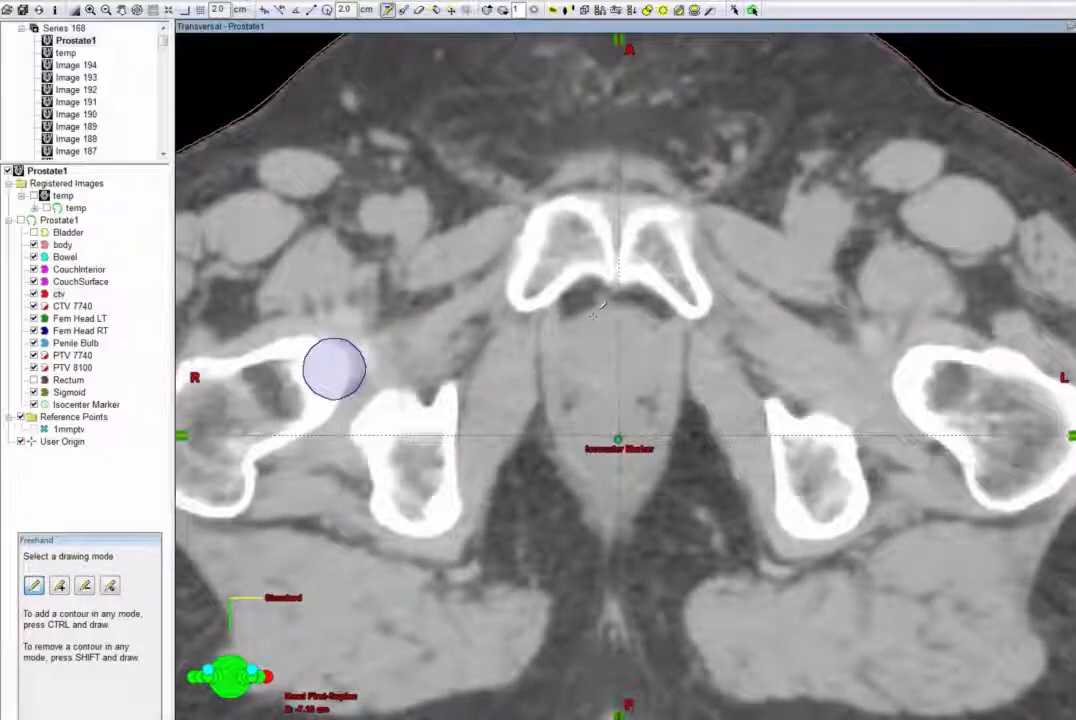
{"action": "left_click", "coordinate": [592, 313]}
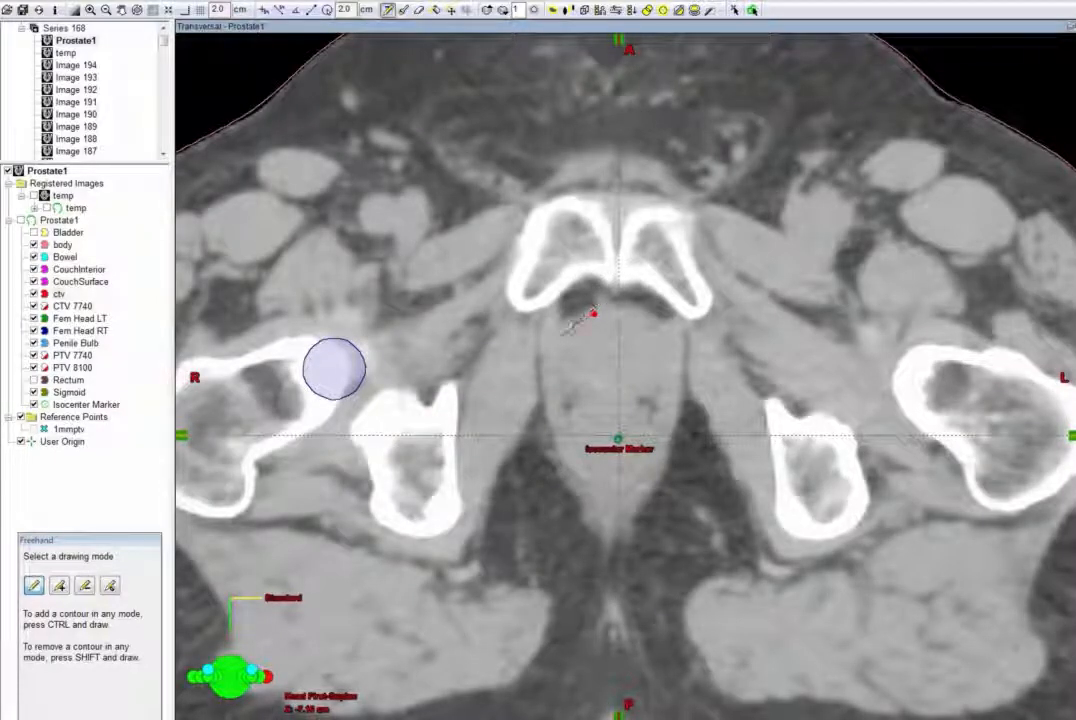
{"action": "mouse_move", "coordinate": [574, 322]}
{"action": "left_mouse_down"}
{"action": "mouse_move", "coordinate": [557, 377]}
{"action": "mouse_move", "coordinate": [578, 394]}
{"action": "mouse_move", "coordinate": [652, 393]}
{"action": "mouse_move", "coordinate": [652, 320]}
{"action": "mouse_move", "coordinate": [642, 308]}
{"action": "mouse_move", "coordinate": [620, 314]}
{"action": "left_mouse_up"}
{"action": "scroll", "coordinate": [620, 314], "scroll_direction": "down", "scroll_amount": 1}
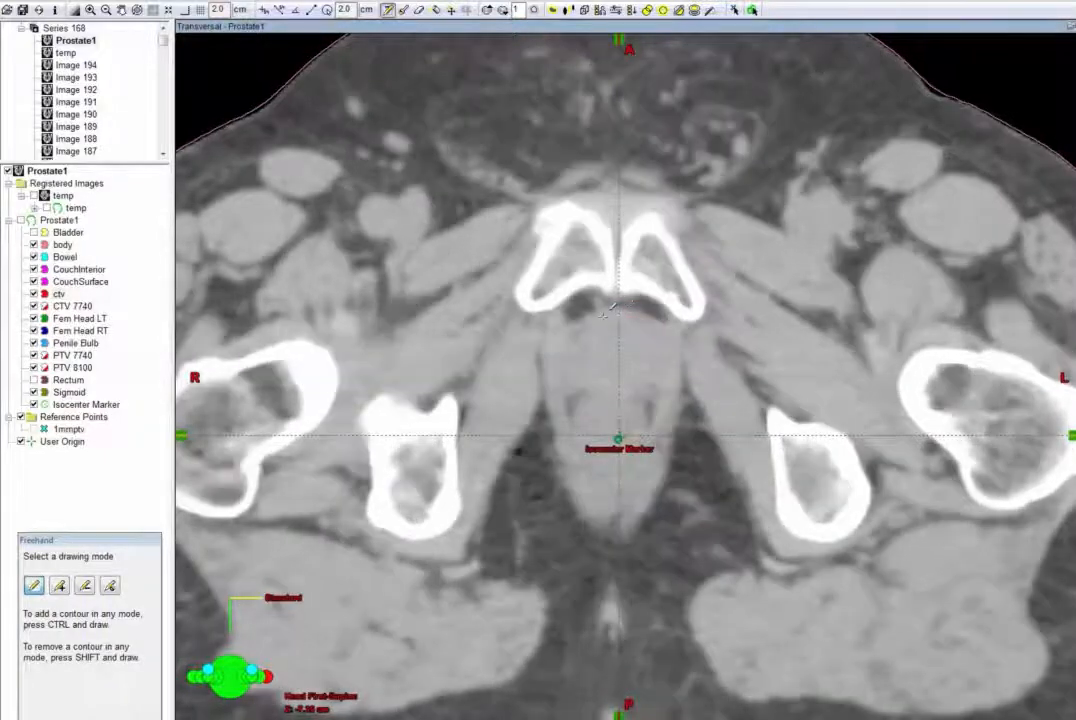
- Outline the prostate in the ctv structure with closed freehand contours on four successive slices, moving inferiorly behind the pubic bones
{"action": "mouse_move", "coordinate": [605, 316]}
{"action": "left_mouse_down"}
{"action": "mouse_move", "coordinate": [567, 345]}
{"action": "mouse_move", "coordinate": [574, 384]}
{"action": "mouse_move", "coordinate": [655, 382]}
{"action": "mouse_move", "coordinate": [678, 356]}
{"action": "mouse_move", "coordinate": [666, 331]}
{"action": "mouse_move", "coordinate": [612, 316]}
{"action": "left_mouse_up"}
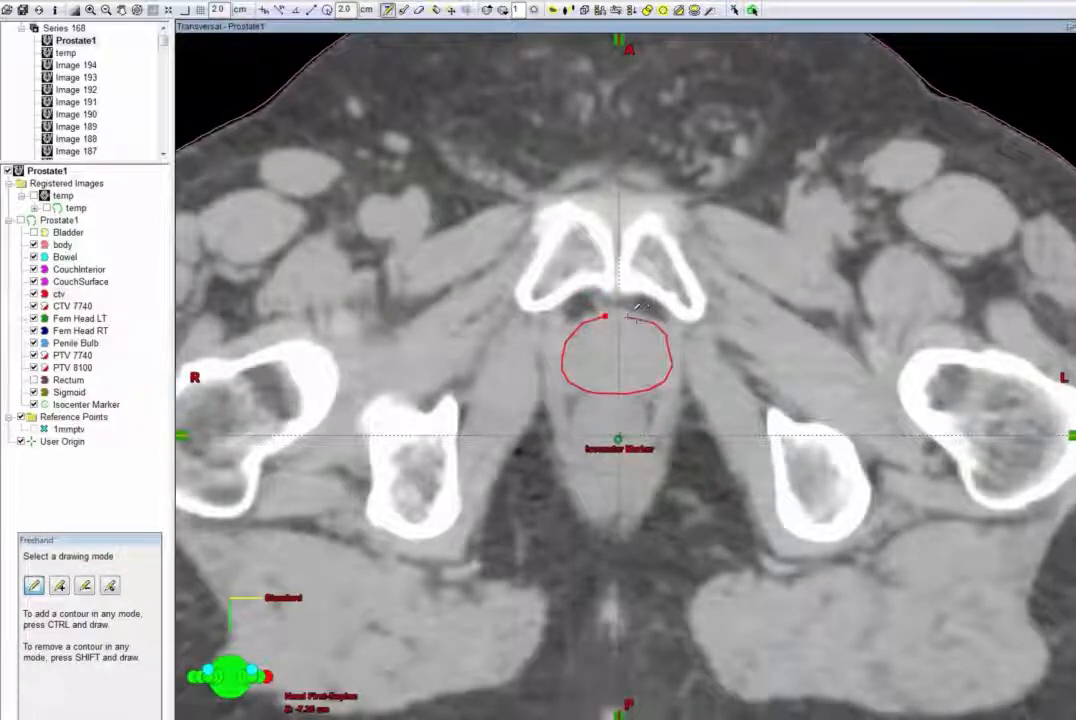
{"action": "scroll", "coordinate": [636, 308], "scroll_direction": "down", "scroll_amount": 1}
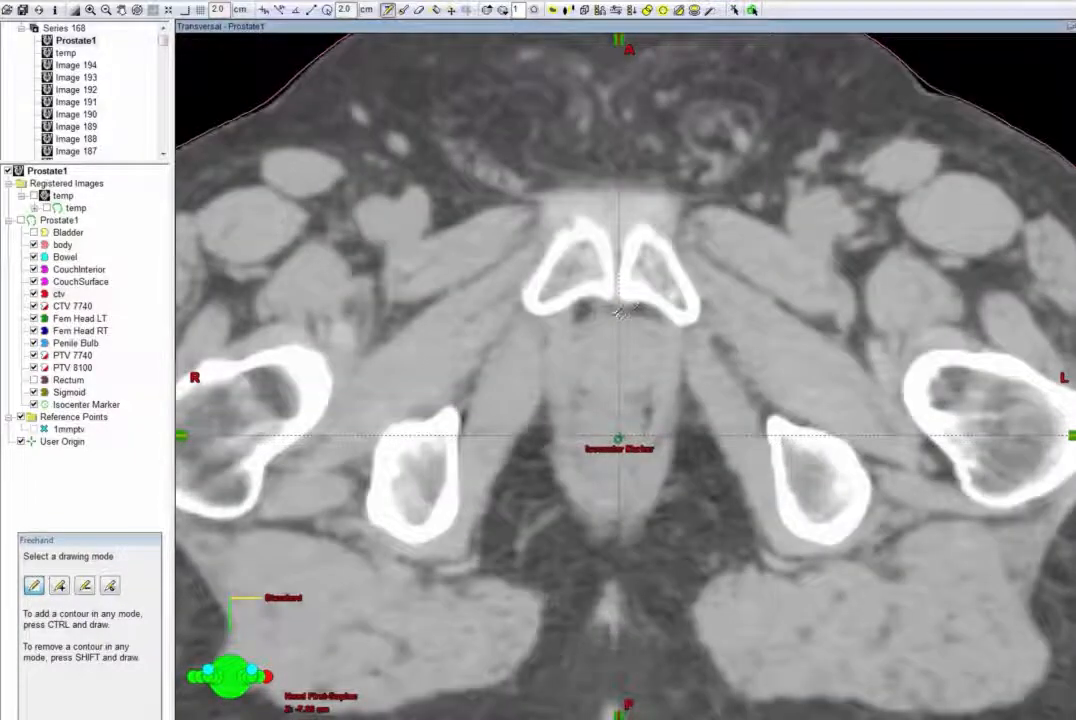
{"action": "mouse_move", "coordinate": [606, 317]}
{"action": "left_mouse_down"}
{"action": "mouse_move", "coordinate": [579, 339]}
{"action": "mouse_move", "coordinate": [571, 365]}
{"action": "mouse_move", "coordinate": [597, 390]}
{"action": "mouse_move", "coordinate": [638, 382]}
{"action": "mouse_move", "coordinate": [662, 360]}
{"action": "mouse_move", "coordinate": [668, 333]}
{"action": "mouse_move", "coordinate": [644, 311]}
{"action": "left_mouse_up"}
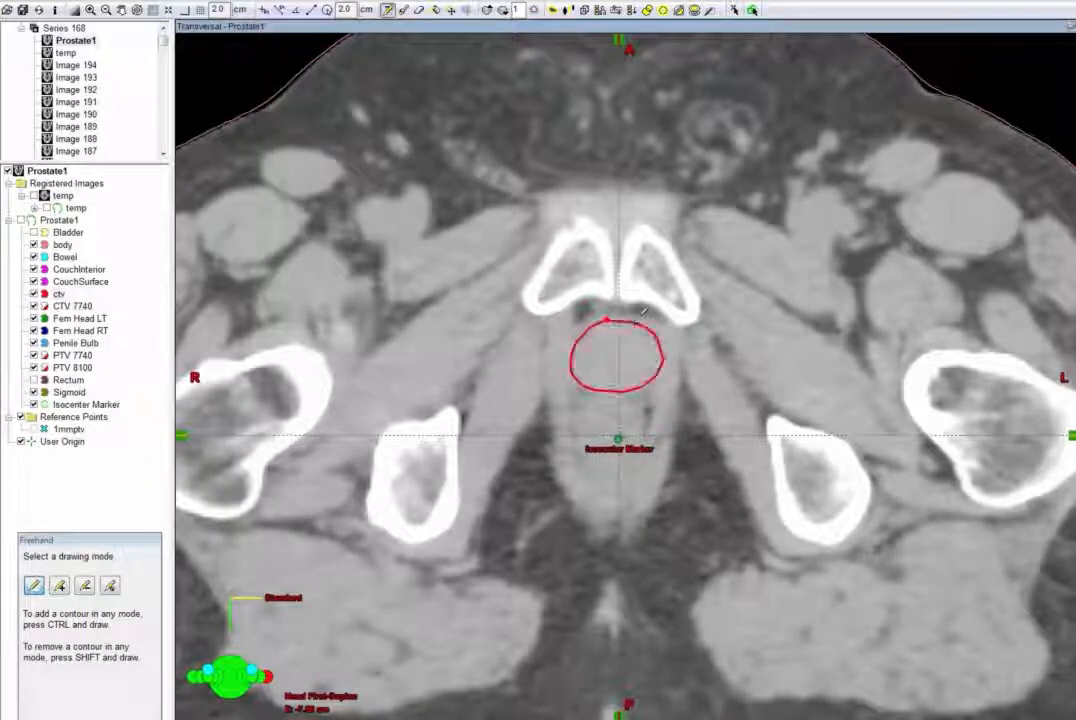
{"action": "scroll", "coordinate": [640, 316], "scroll_direction": "down", "scroll_amount": 1}
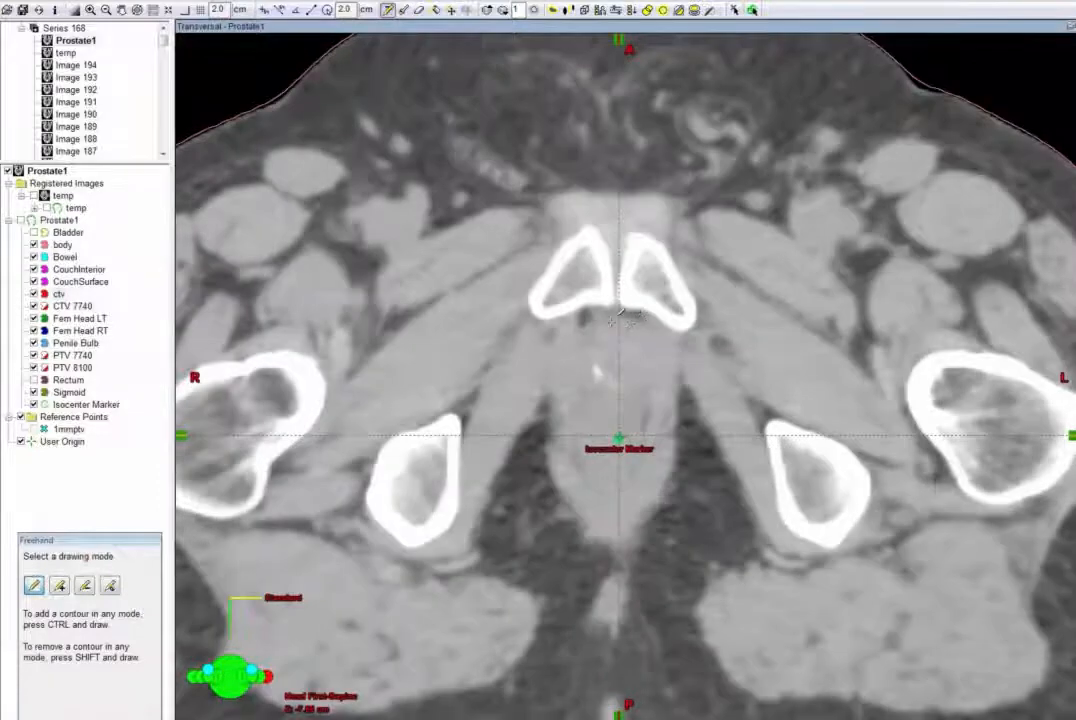
{"action": "mouse_move", "coordinate": [611, 316]}
{"action": "left_mouse_down"}
{"action": "mouse_move", "coordinate": [581, 337]}
{"action": "mouse_move", "coordinate": [573, 378]}
{"action": "mouse_move", "coordinate": [615, 394]}
{"action": "mouse_move", "coordinate": [655, 340]}
{"action": "mouse_move", "coordinate": [612, 321]}
{"action": "mouse_move", "coordinate": [648, 320]}
{"action": "left_mouse_up"}
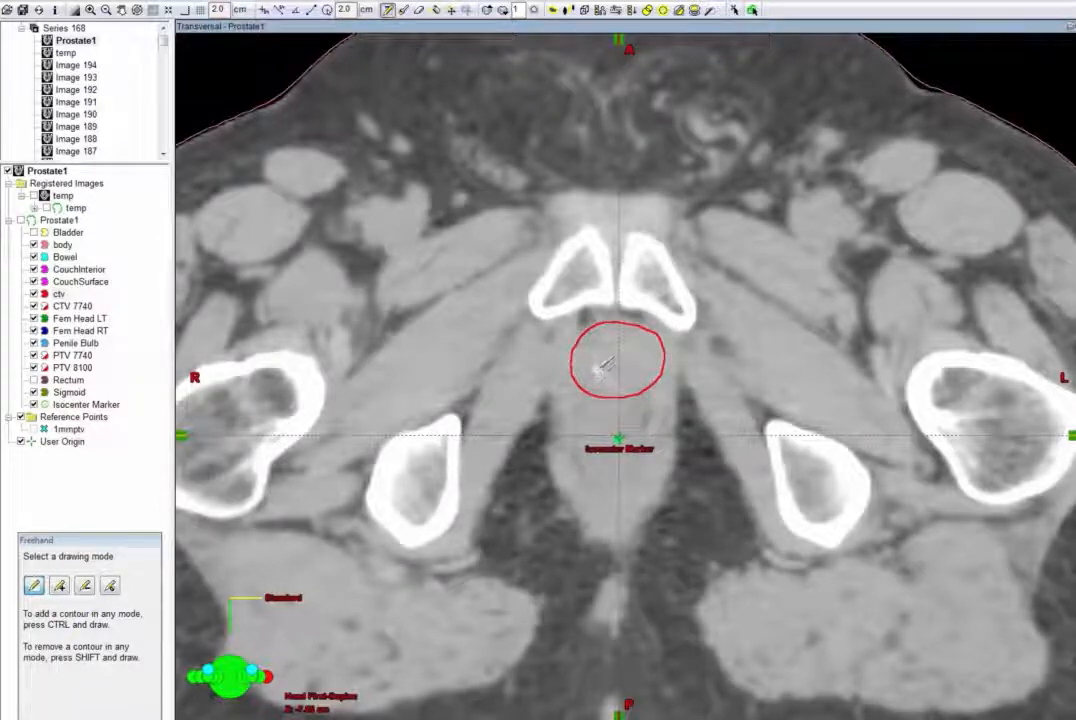
{"action": "scroll", "coordinate": [614, 356], "scroll_direction": "down", "scroll_amount": 1}
{"action": "scroll", "coordinate": [614, 356], "scroll_direction": "up", "scroll_amount": 1}
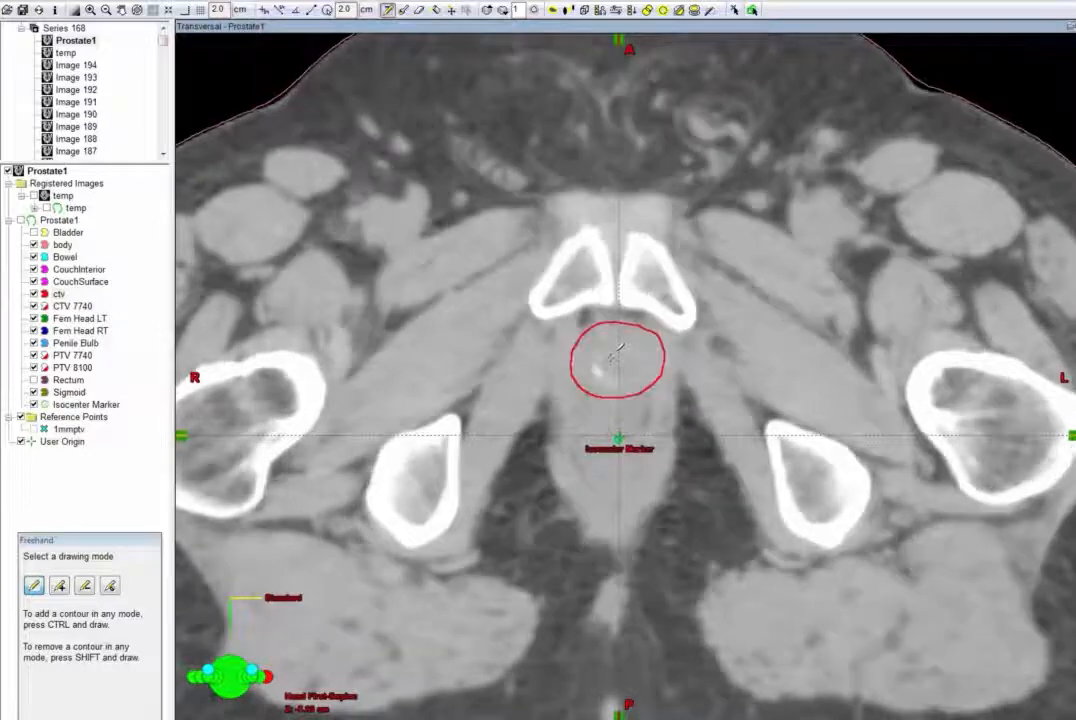
{"action": "scroll", "coordinate": [614, 356], "scroll_direction": "down", "scroll_amount": 1}
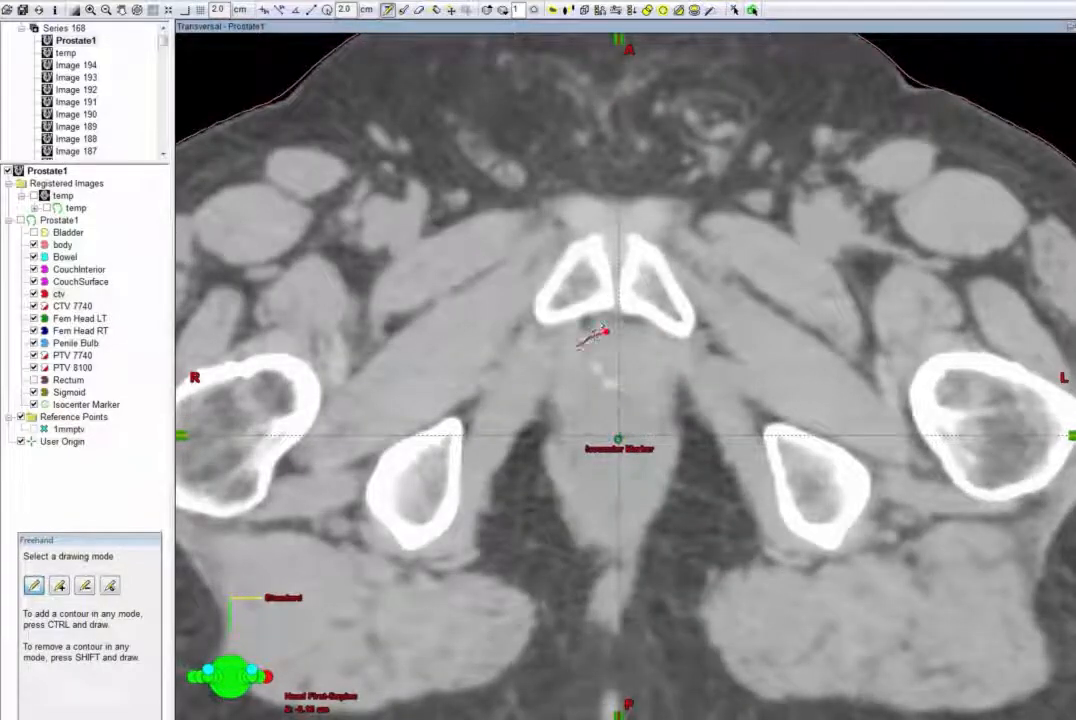
{"action": "mouse_move", "coordinate": [604, 332]}
{"action": "left_mouse_down"}
{"action": "mouse_move", "coordinate": [576, 350]}
{"action": "mouse_move", "coordinate": [570, 382]}
{"action": "mouse_move", "coordinate": [582, 402]}
{"action": "mouse_move", "coordinate": [655, 402]}
{"action": "mouse_move", "coordinate": [608, 332]}
{"action": "left_mouse_up"}
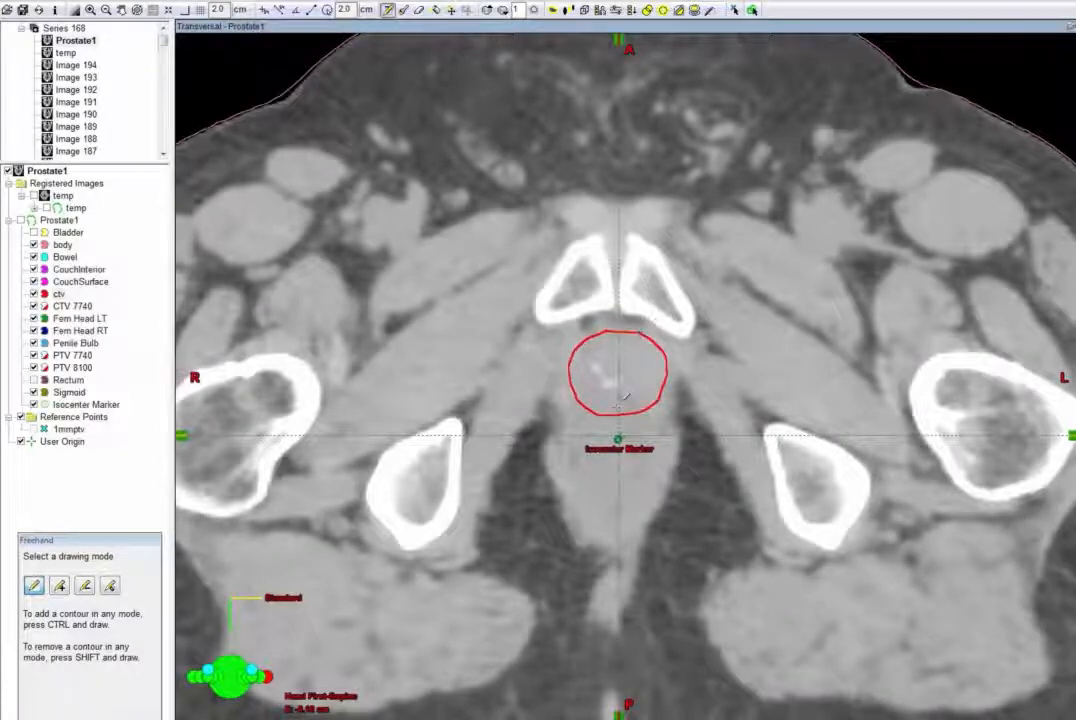
- Restore the multi-view layout and magnify the area around the ctv contour and pubic bones
{"action": "scroll", "coordinate": [623, 458], "scroll_direction": "down", "scroll_amount": 2}
{"action": "scroll", "coordinate": [623, 458], "scroll_direction": "down", "scroll_amount": 3}
{"action": "left_click", "coordinate": [1070, 33]}
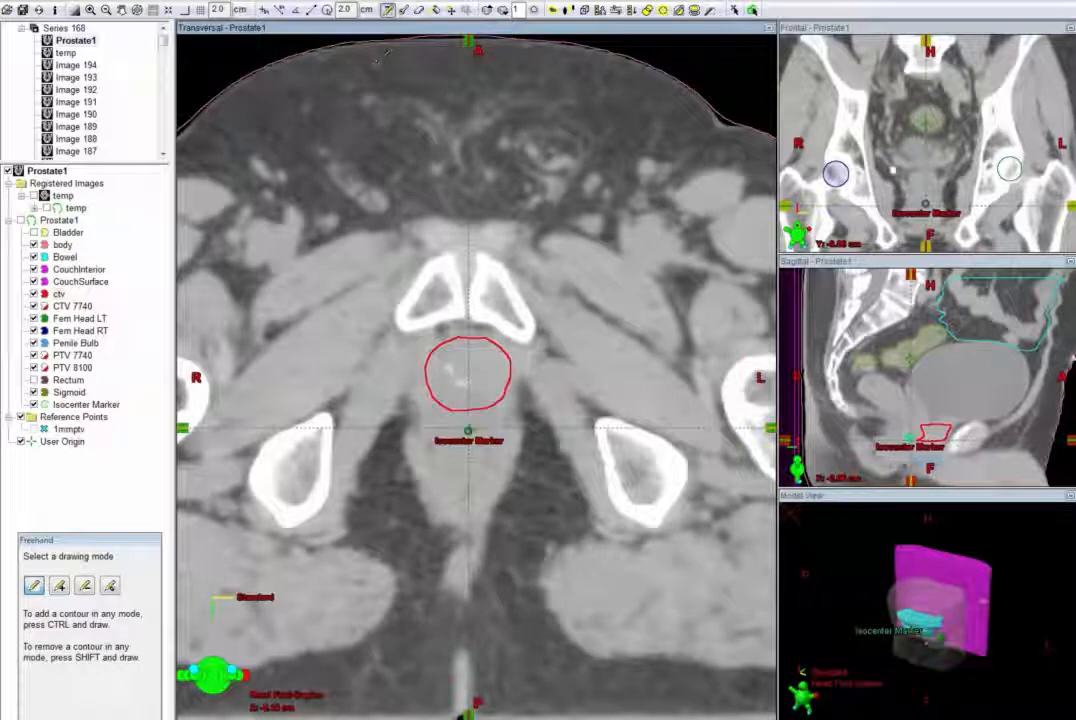
{"action": "left_click", "coordinate": [89, 10]}
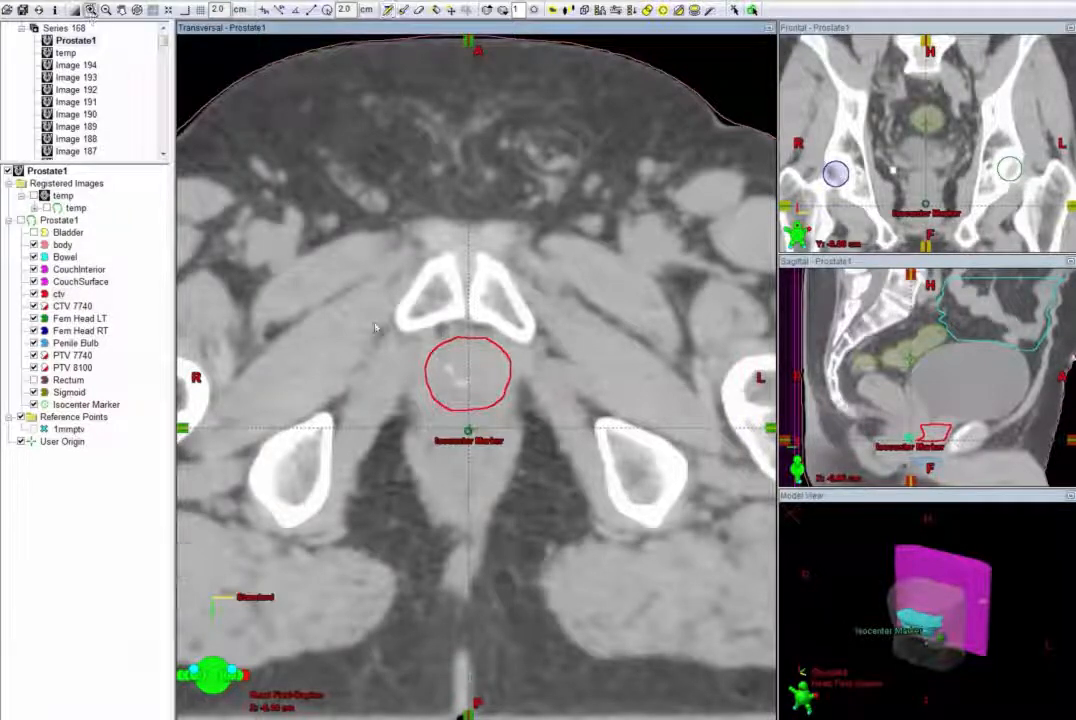
{"action": "left_click_drag", "start_coordinate": [290, 203], "coordinate": [626, 541]}
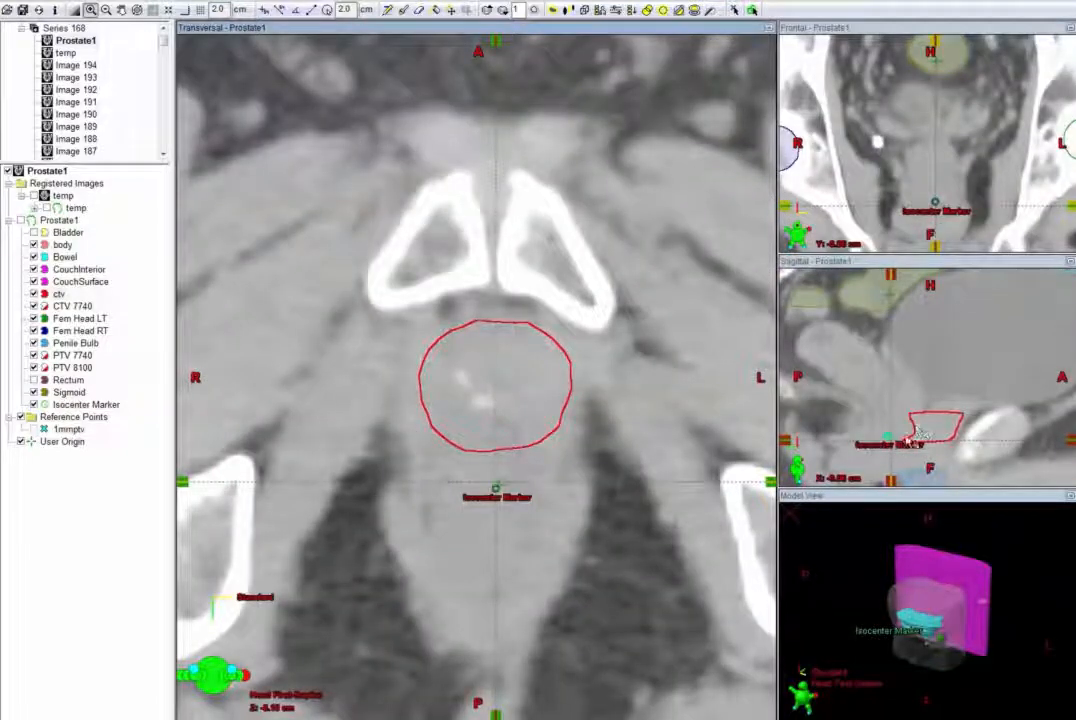
- Trim the posterior and patient-left edges of the most inferior ctv contour with the 2 cm Eraser
{"action": "scroll", "coordinate": [573, 461], "scroll_direction": "down", "scroll_amount": 3}
{"action": "scroll", "coordinate": [573, 461], "scroll_direction": "up", "scroll_amount": 5}
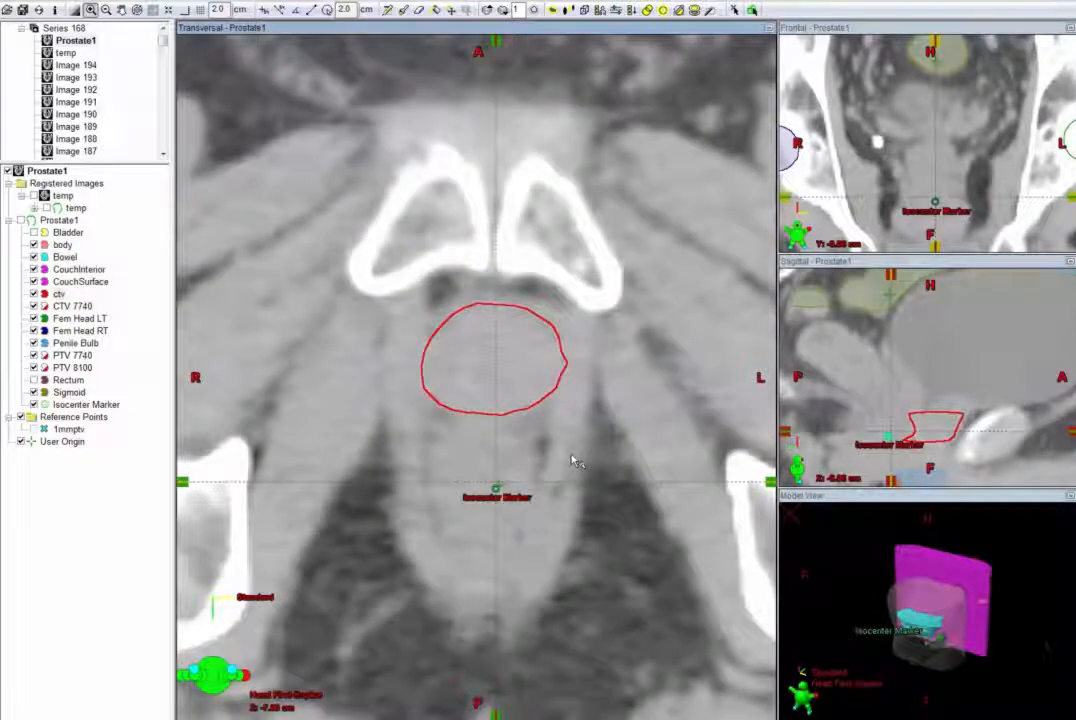
{"action": "scroll", "coordinate": [573, 461], "scroll_direction": "up", "scroll_amount": 4}
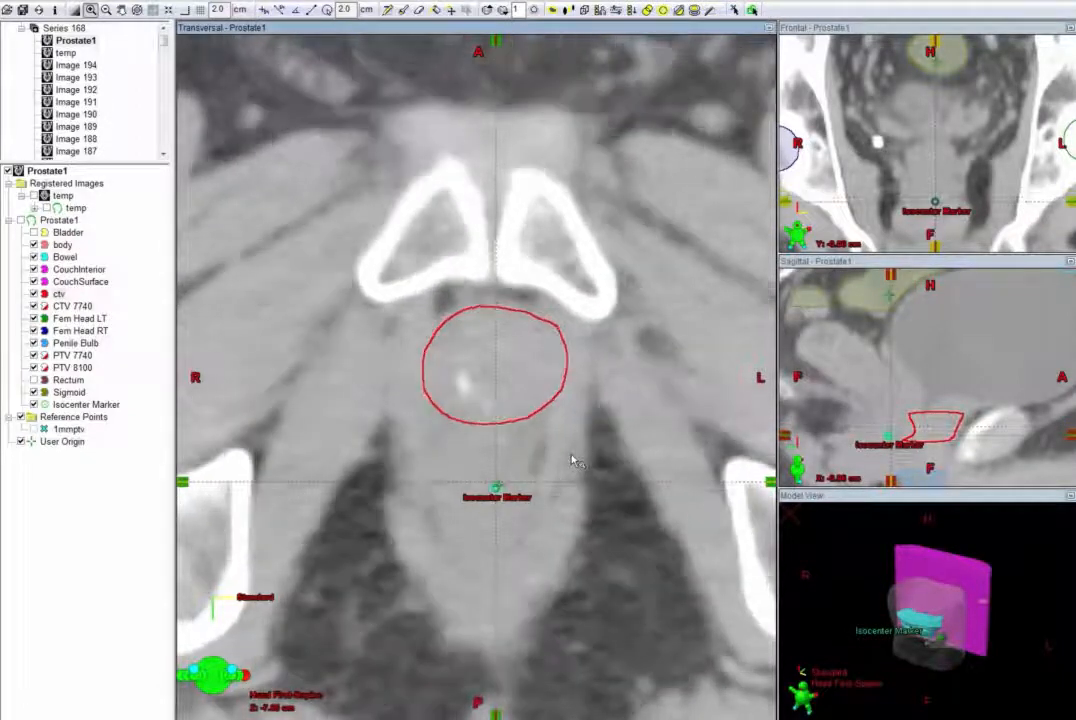
{"action": "scroll", "coordinate": [573, 461], "scroll_direction": "up", "scroll_amount": 1}
{"action": "left_click", "coordinate": [419, 9]}
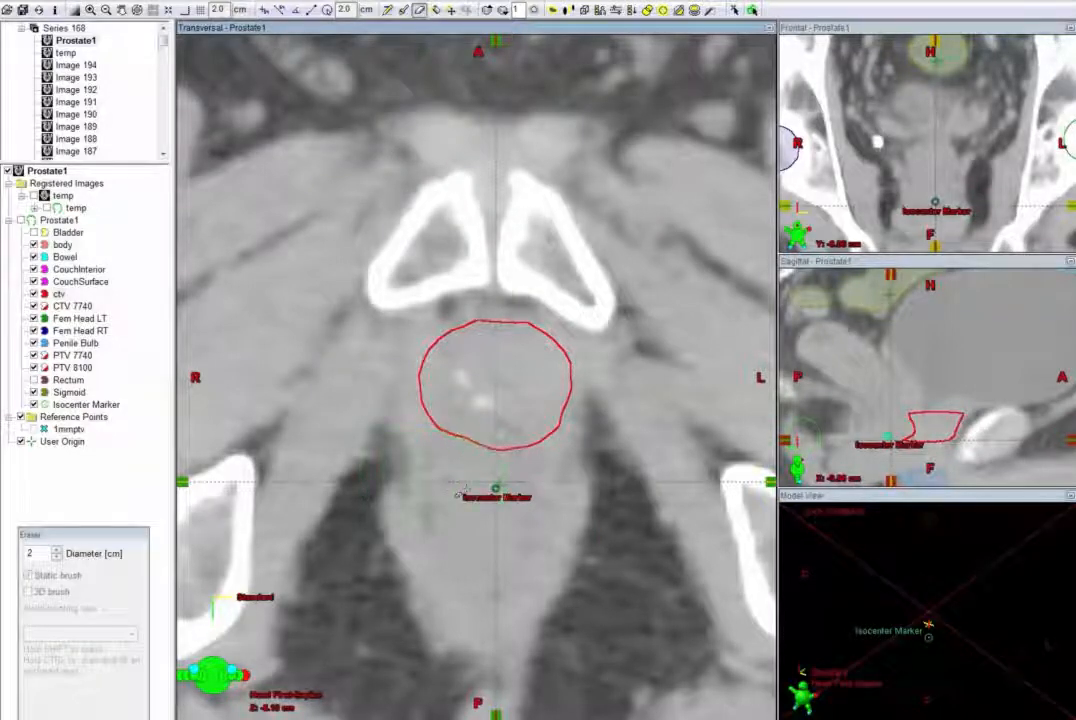
{"action": "left_click_drag", "start_coordinate": [464, 484], "coordinate": [540, 472]}
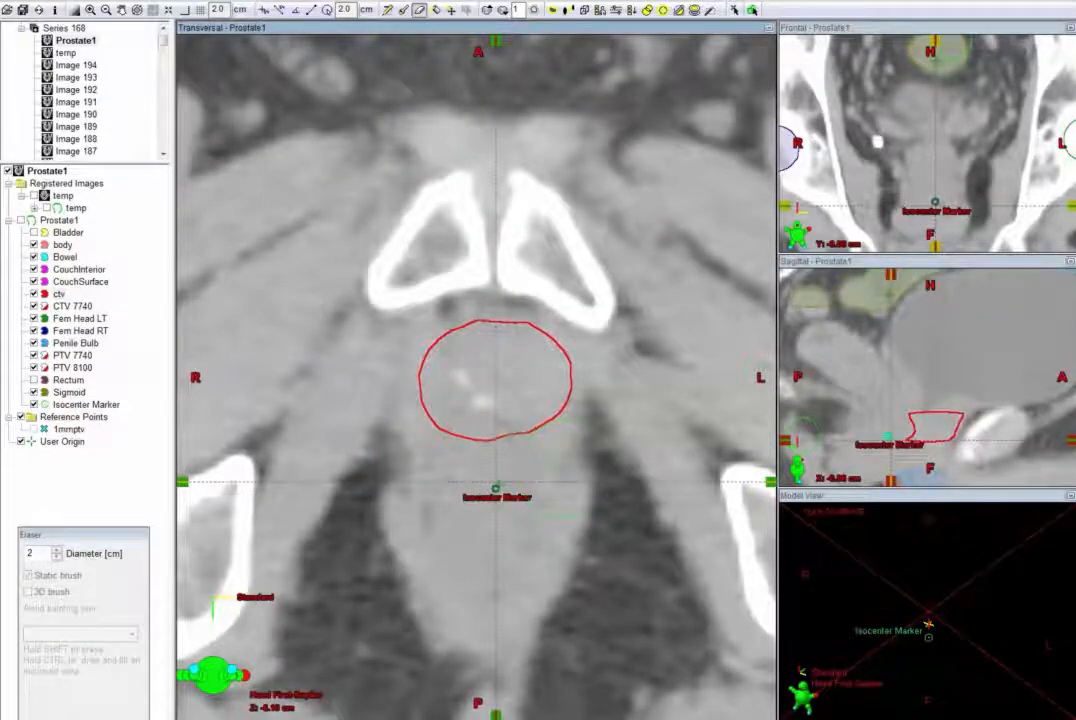
{"action": "left_click_drag", "start_coordinate": [428, 480], "coordinate": [560, 478]}
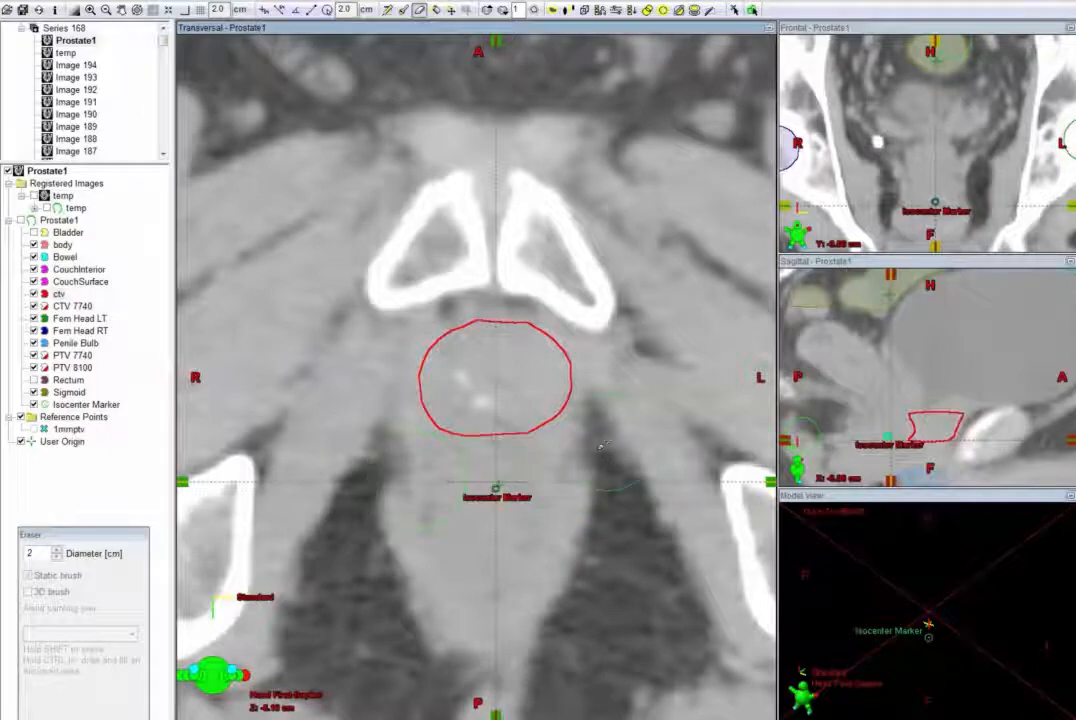
{"action": "left_click_drag", "start_coordinate": [615, 425], "coordinate": [616, 362]}
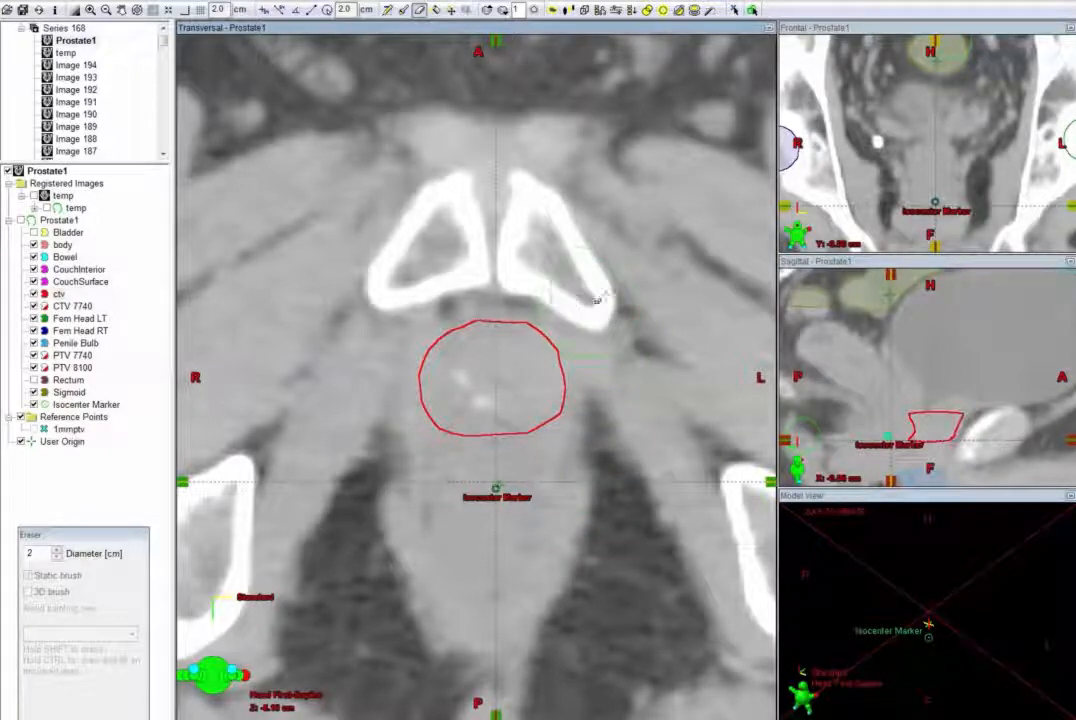
- Draw a closed freehand ctv contour around the prostate on the slice just inferior to the trimmed contour
{"action": "scroll", "coordinate": [645, 396], "scroll_direction": "down", "scroll_amount": 5}
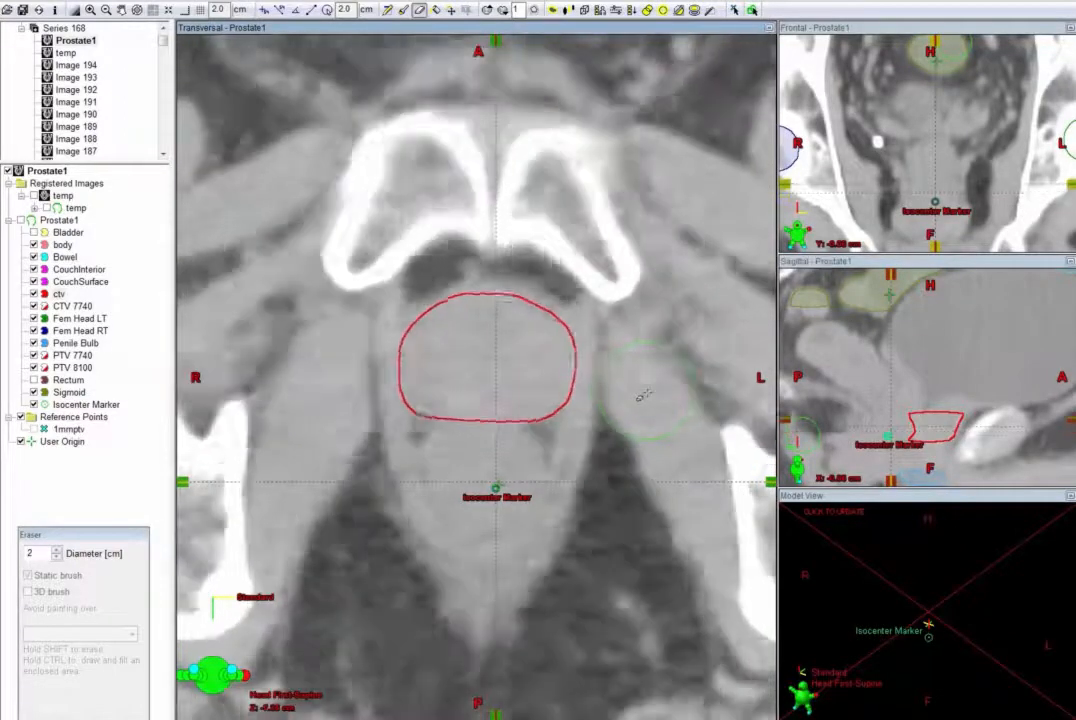
{"action": "scroll", "coordinate": [645, 396], "scroll_direction": "down", "scroll_amount": 2}
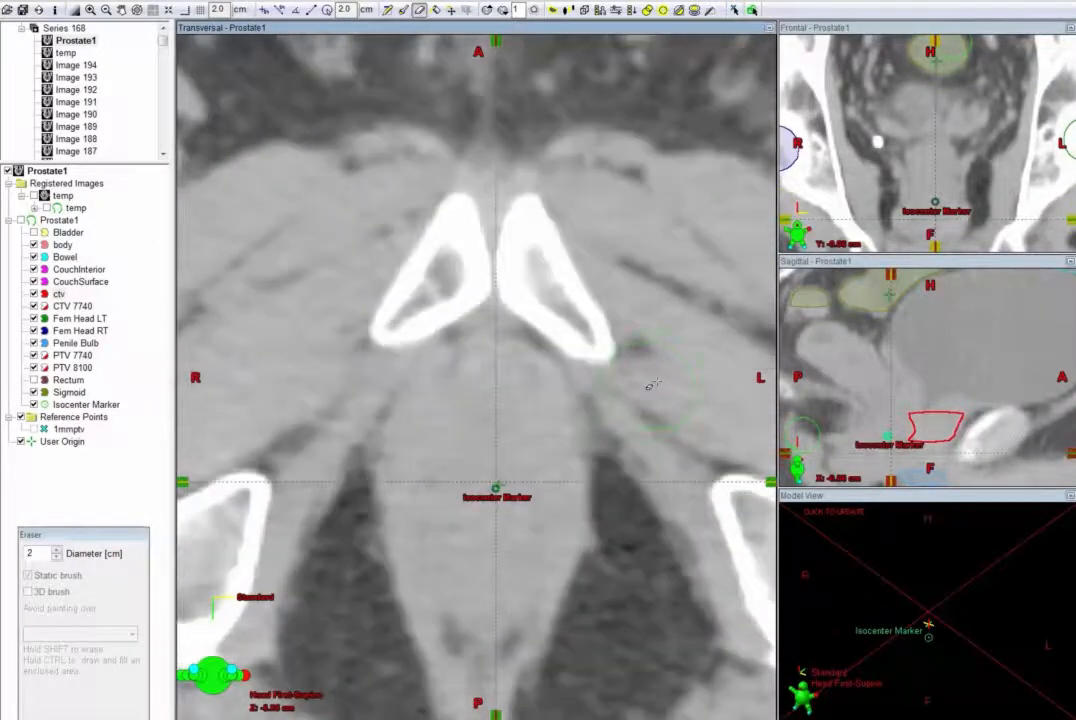
{"action": "scroll", "coordinate": [650, 397], "scroll_direction": "up", "scroll_amount": 5}
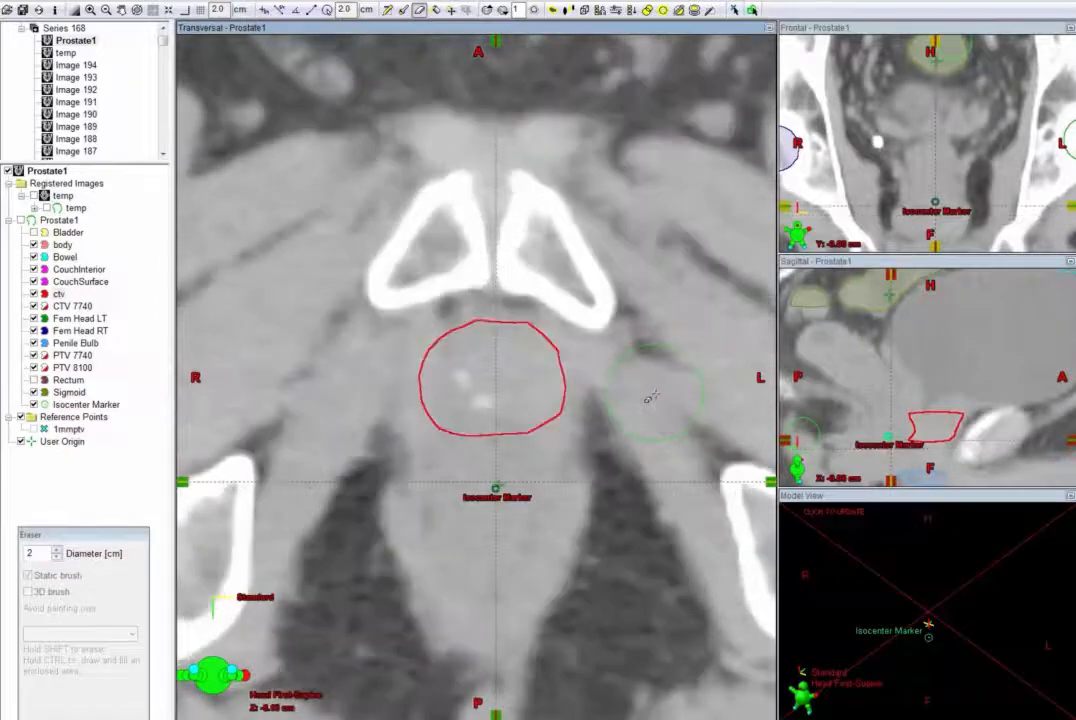
{"action": "scroll", "coordinate": [651, 398], "scroll_direction": "down", "scroll_amount": 1}
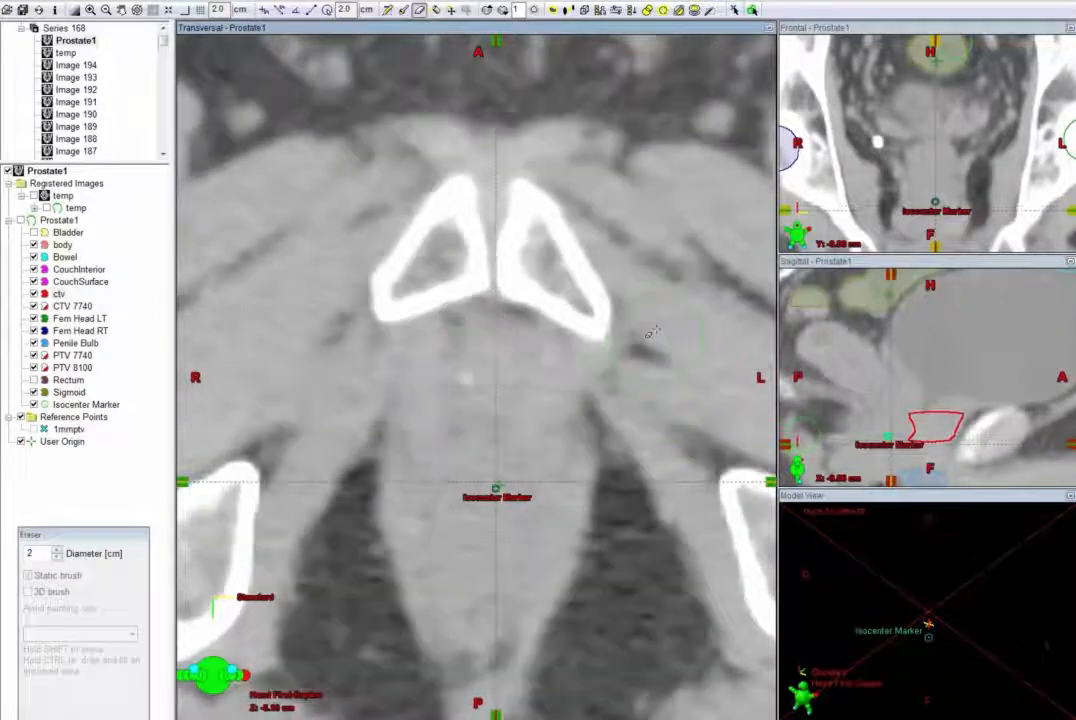
{"action": "left_click", "coordinate": [388, 11]}
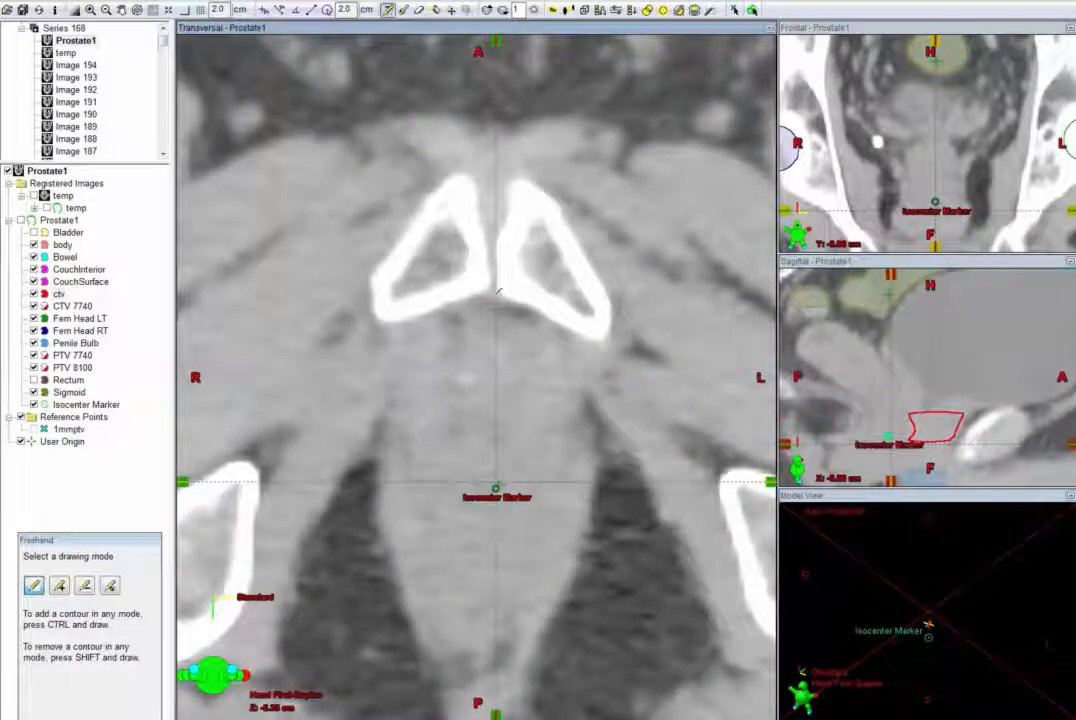
{"action": "mouse_move", "coordinate": [480, 335]}
{"action": "left_mouse_down"}
{"action": "mouse_move", "coordinate": [437, 352]}
{"action": "mouse_move", "coordinate": [441, 411]}
{"action": "mouse_move", "coordinate": [429, 403]}
{"action": "left_mouse_up"}
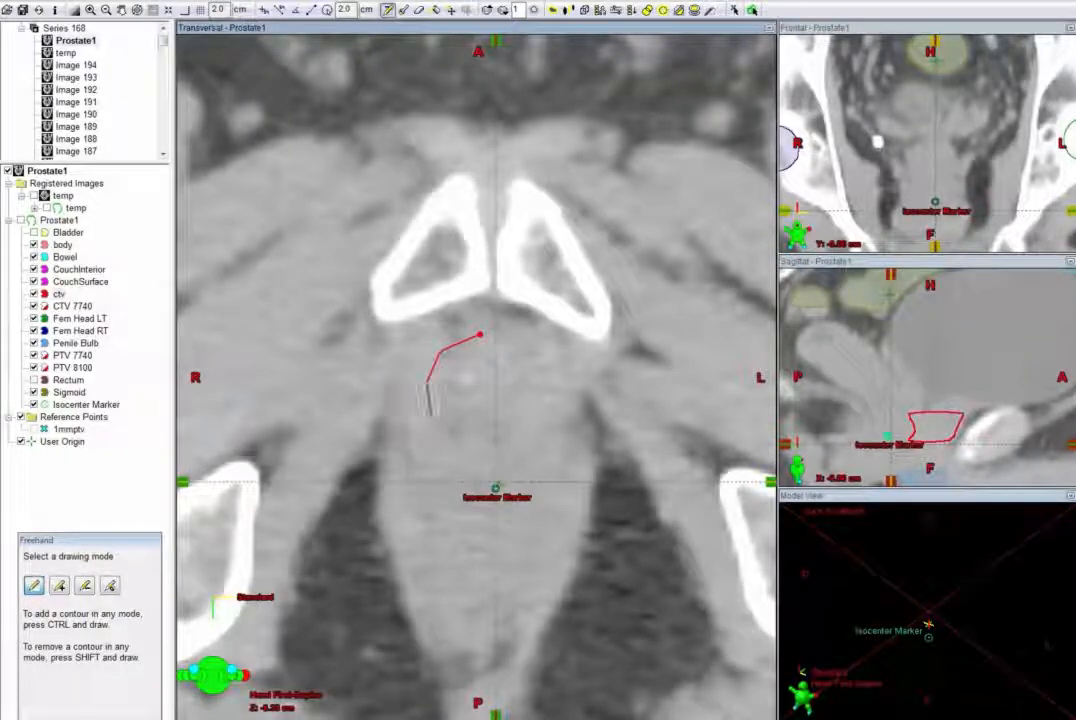
{"action": "mouse_move", "coordinate": [491, 429]}
{"action": "left_mouse_down"}
{"action": "mouse_move", "coordinate": [480, 434]}
{"action": "mouse_move", "coordinate": [565, 405]}
{"action": "mouse_move", "coordinate": [557, 352]}
{"action": "mouse_move", "coordinate": [531, 330]}
{"action": "left_mouse_up"}
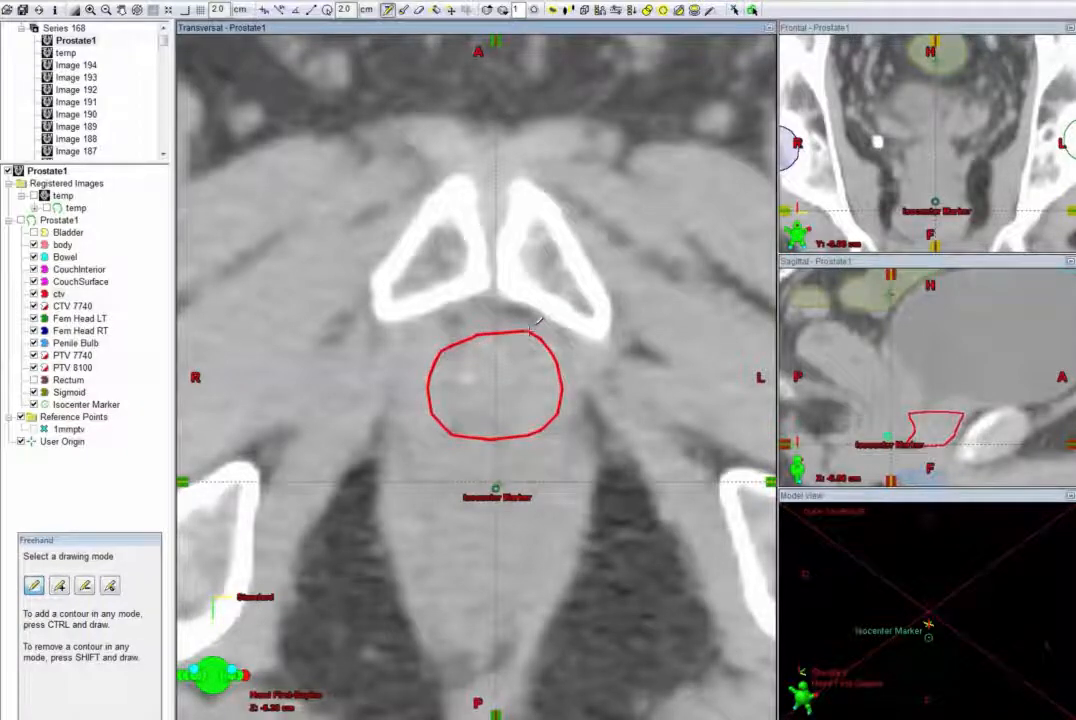
- Make the Penile Bulb the active structure and redraw its contour freehand on a transversal slice inferior to the ctv
{"action": "scroll", "coordinate": [531, 330], "scroll_direction": "up", "scroll_amount": 3}
{"action": "scroll", "coordinate": [531, 330], "scroll_direction": "down", "scroll_amount": 4}
{"action": "scroll", "coordinate": [531, 330], "scroll_direction": "up", "scroll_amount": 1}
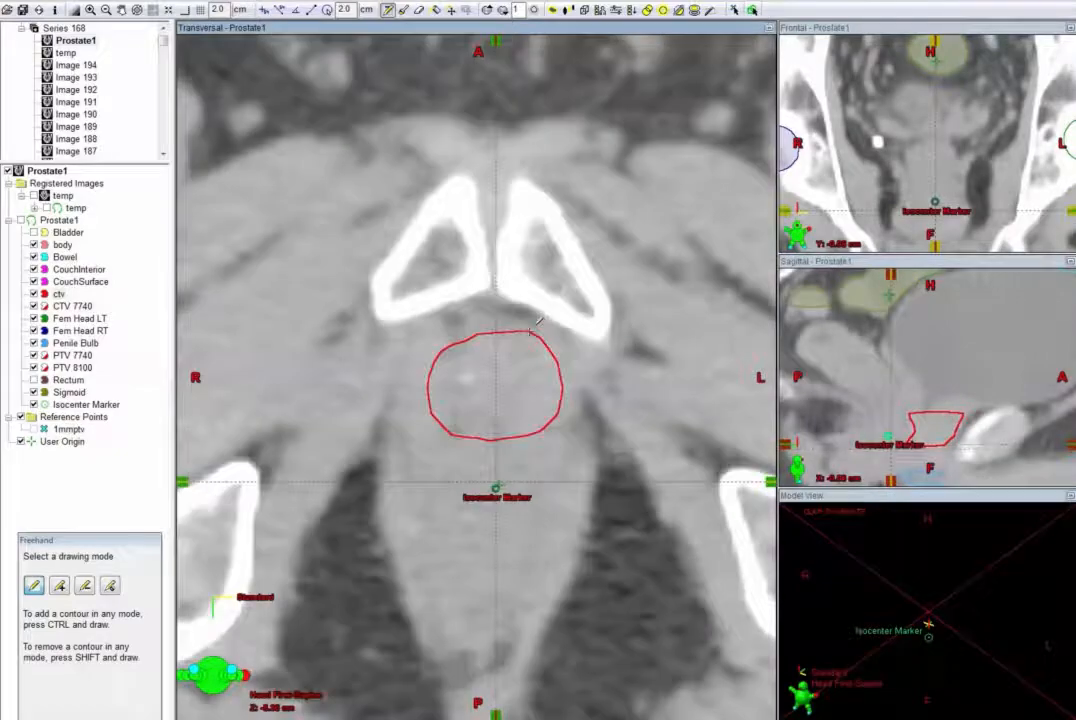
{"action": "scroll", "coordinate": [531, 330], "scroll_direction": "down", "scroll_amount": 4}
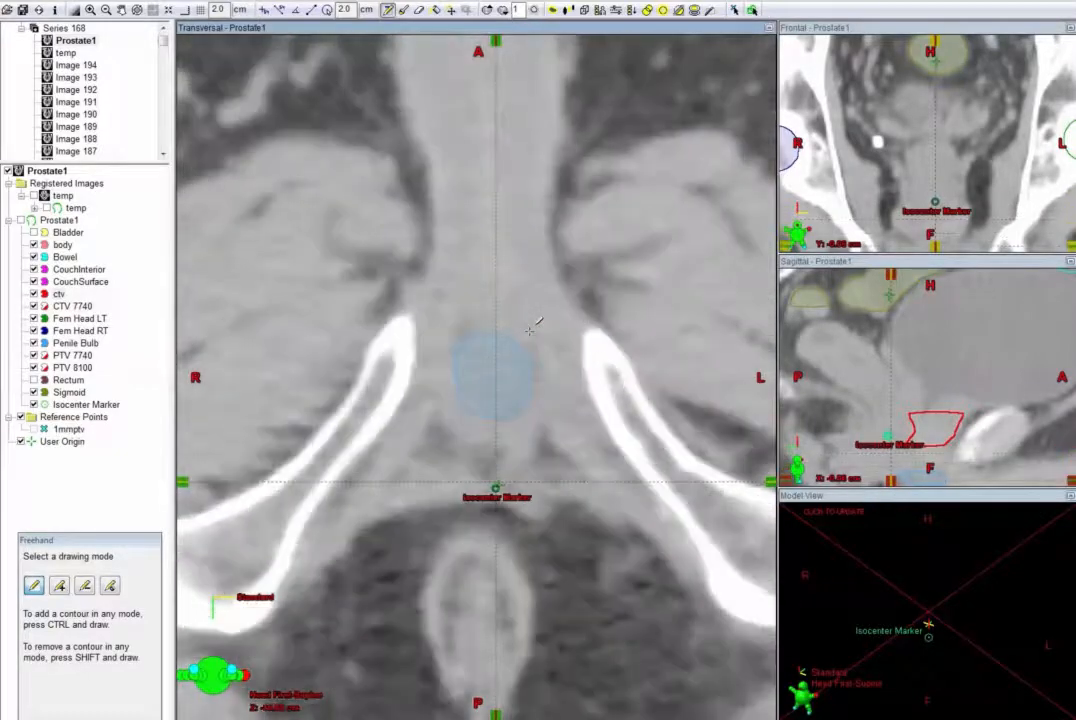
{"action": "scroll", "coordinate": [531, 330], "scroll_direction": "down", "scroll_amount": 2}
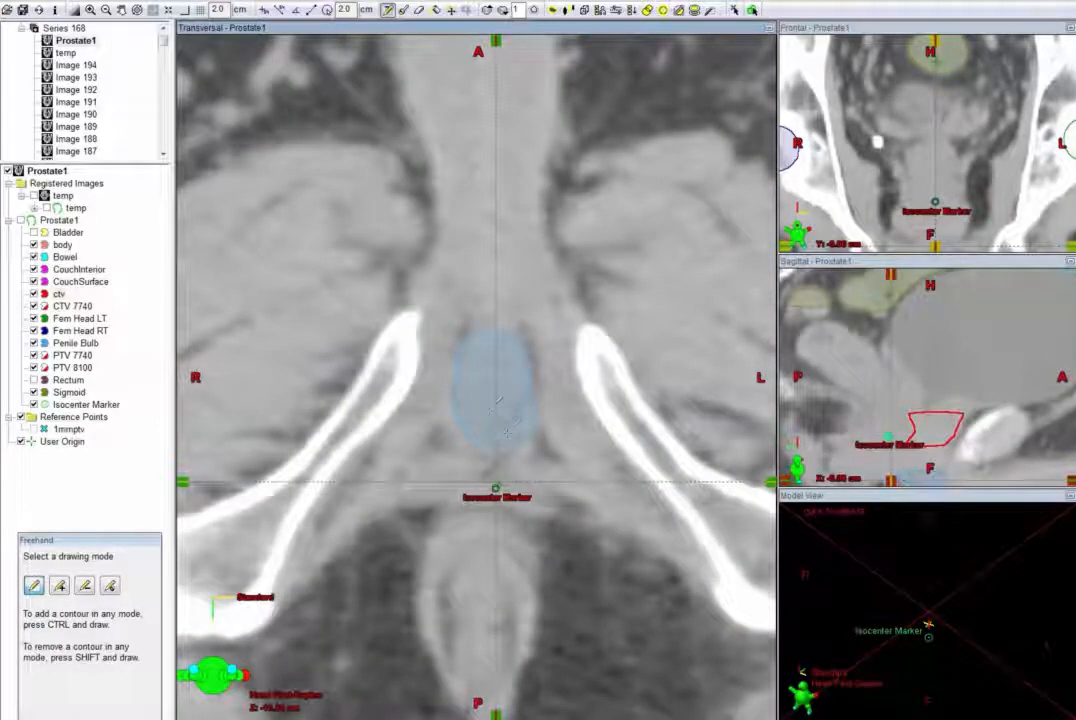
{"action": "scroll", "coordinate": [495, 403], "scroll_direction": "down", "scroll_amount": 1}
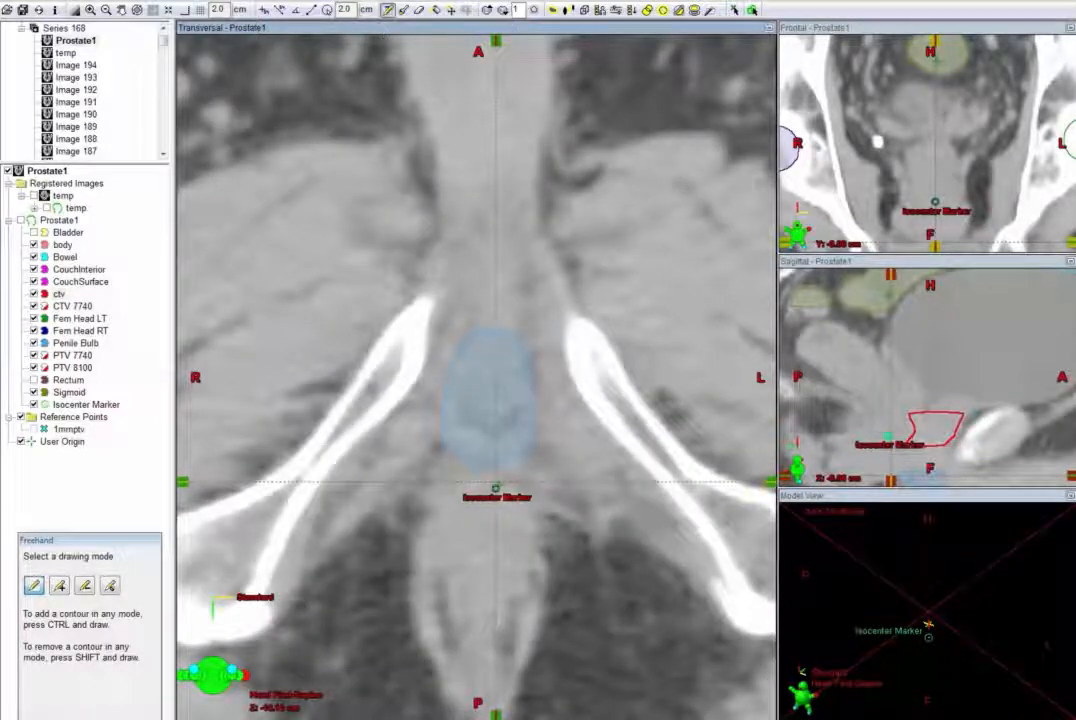
{"action": "left_click", "coordinate": [84, 344]}
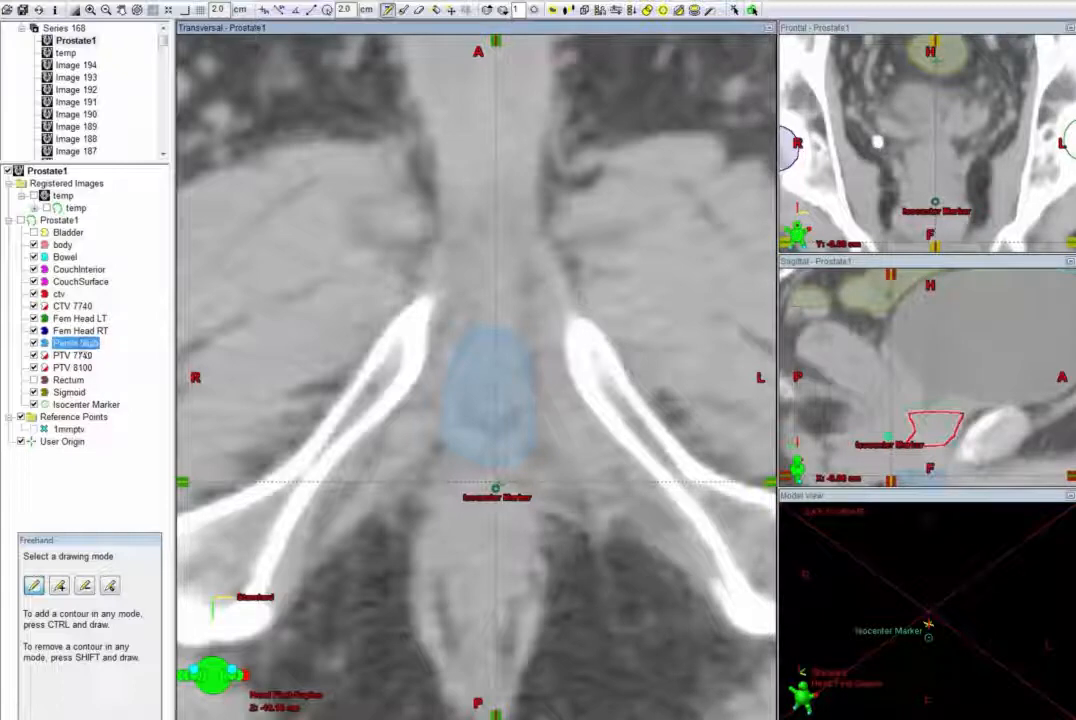
{"action": "right_click", "coordinate": [534, 396]}
{"action": "left_click", "coordinate": [564, 405]}
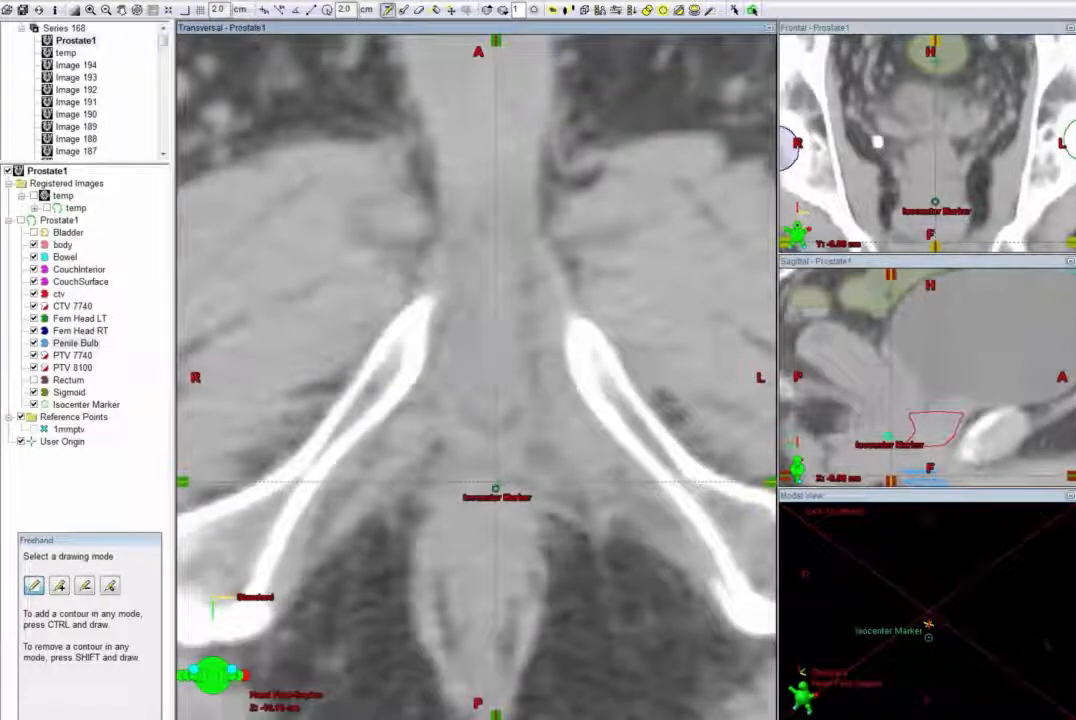
{"action": "mouse_move", "coordinate": [463, 352]}
{"action": "left_mouse_down"}
{"action": "mouse_move", "coordinate": [465, 437]}
{"action": "mouse_move", "coordinate": [519, 452]}
{"action": "mouse_move", "coordinate": [526, 349]}
{"action": "mouse_move", "coordinate": [461, 360]}
{"action": "left_mouse_up"}
- Examine the Penile Bulb contours and their inferior extent across the transversal slices
{"action": "scroll", "coordinate": [539, 420], "scroll_direction": "up", "scroll_amount": 7}
{"action": "scroll", "coordinate": [538, 416], "scroll_direction": "down", "scroll_amount": 8}
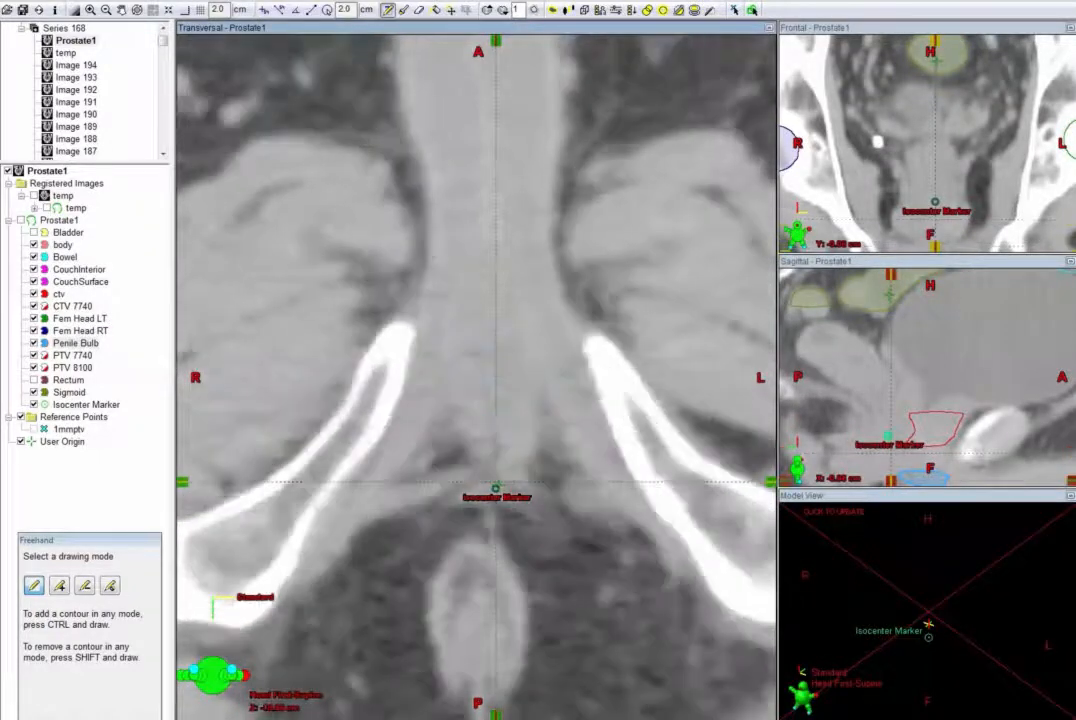
{"action": "scroll", "coordinate": [497, 382], "scroll_direction": "up", "scroll_amount": 1}
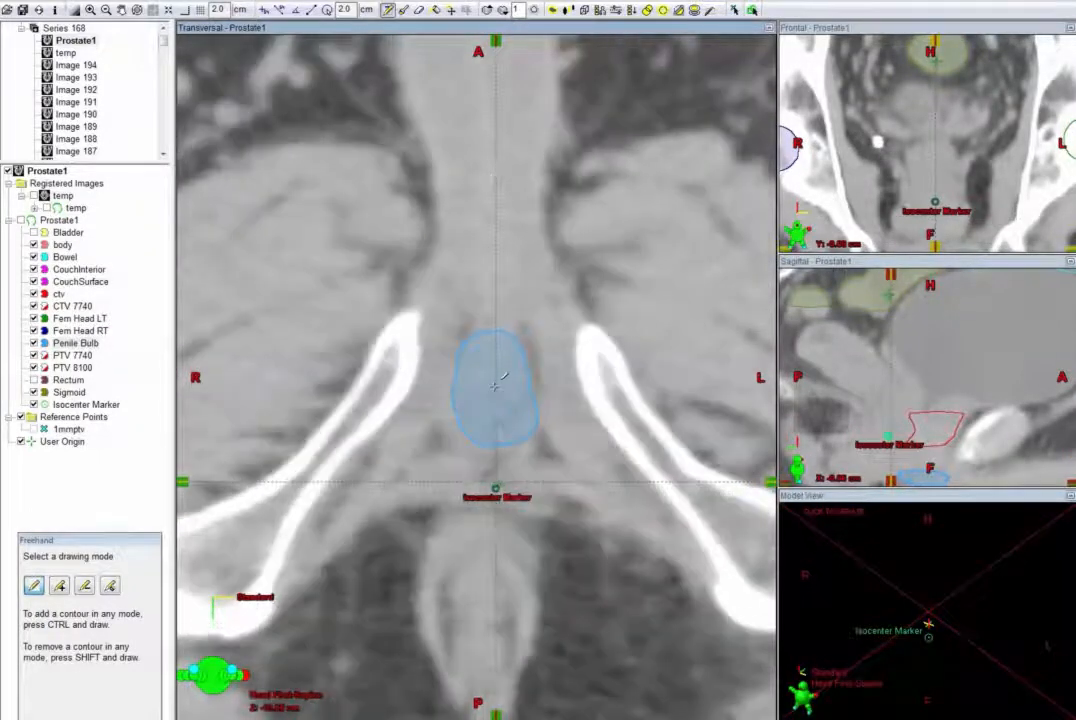
{"action": "scroll", "coordinate": [525, 382], "scroll_direction": "down", "scroll_amount": 3}
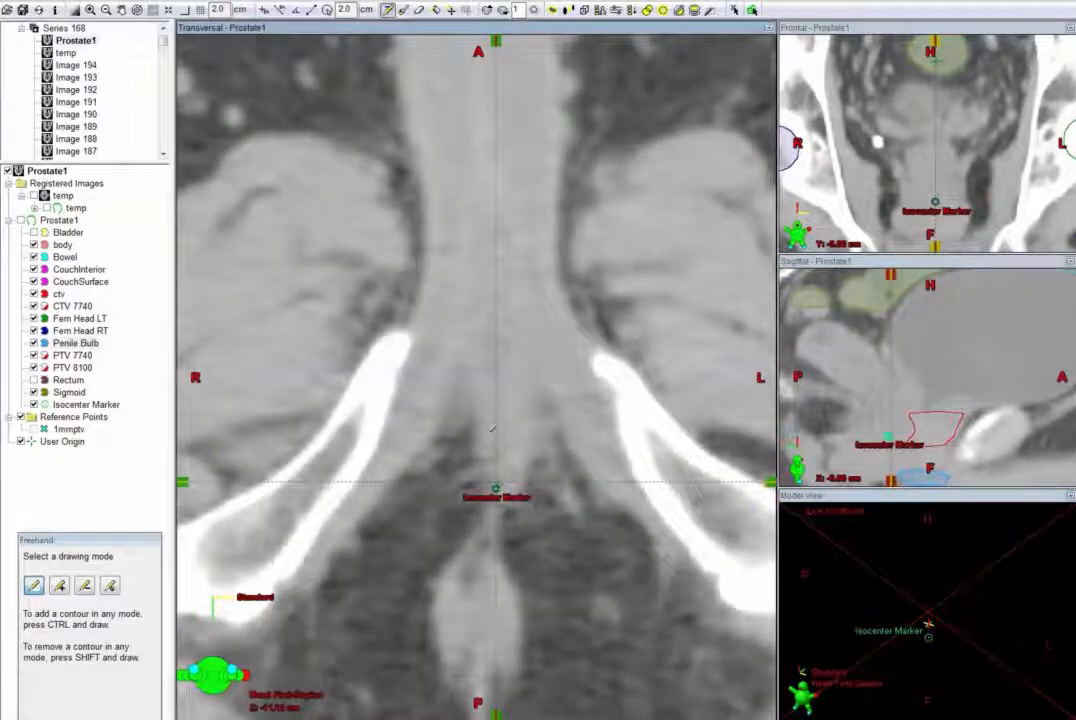
{"action": "scroll", "coordinate": [492, 428], "scroll_direction": "up", "scroll_amount": 3}
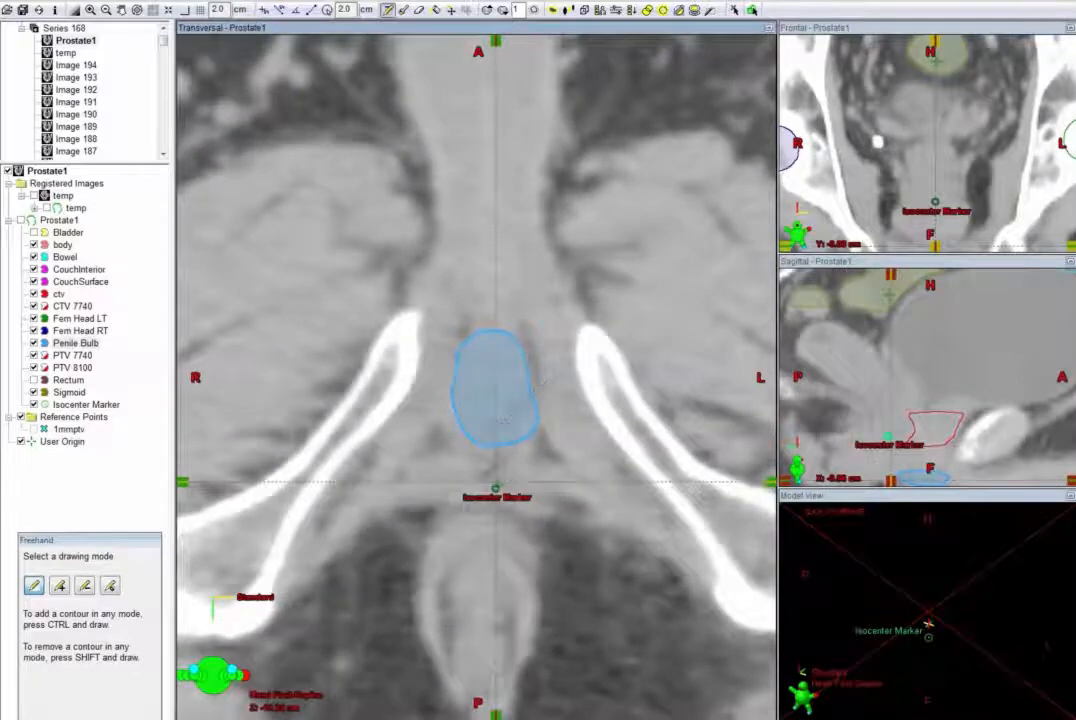
{"action": "scroll", "coordinate": [492, 396], "scroll_direction": "up", "scroll_amount": 2}
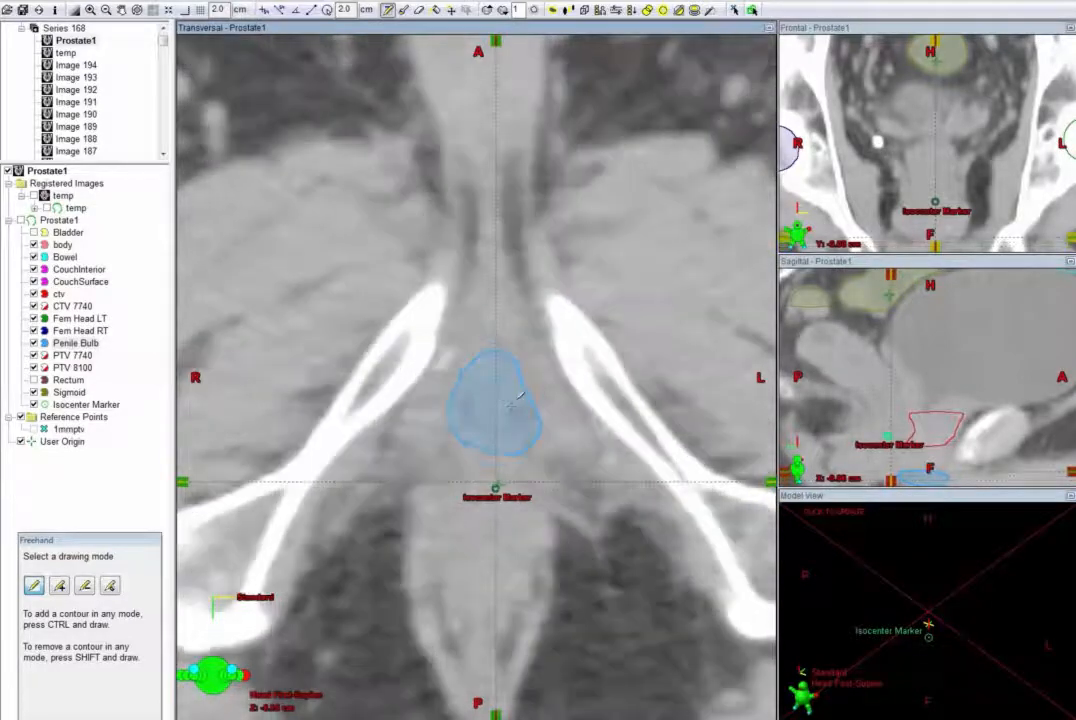
- Make ctv the active structure and draw a closed freehand contour around the prostate apex on the slice just inferior to the lowest ctv contour
{"action": "scroll", "coordinate": [512, 400], "scroll_direction": "up", "scroll_amount": 1}
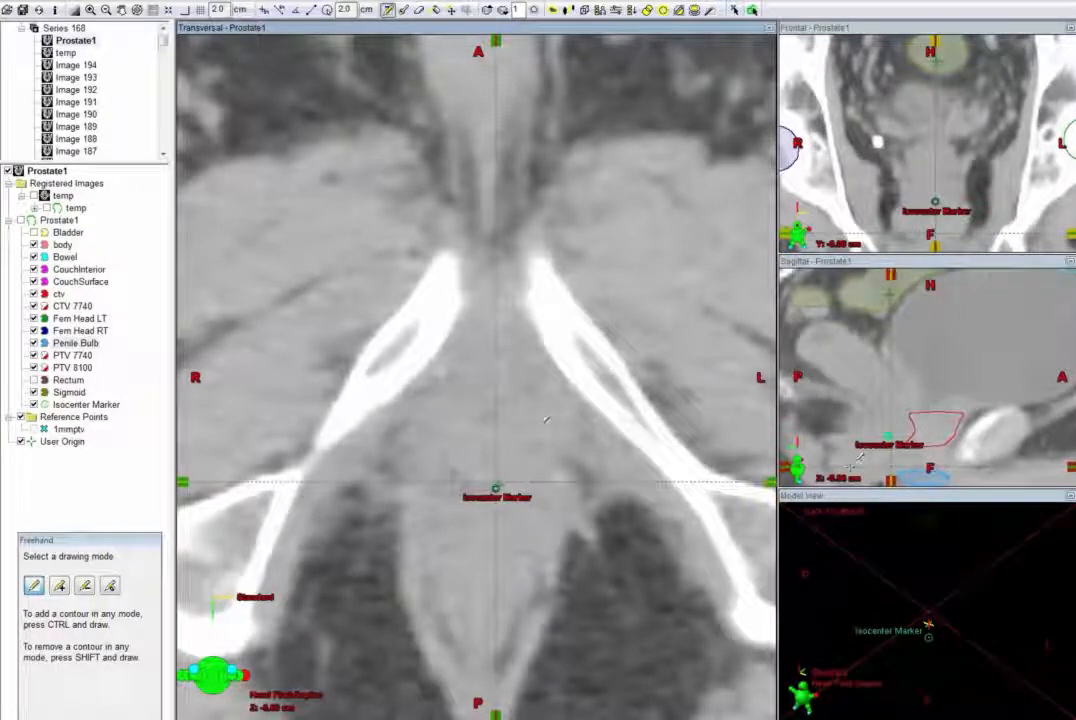
{"action": "scroll", "coordinate": [545, 420], "scroll_direction": "down", "scroll_amount": 5}
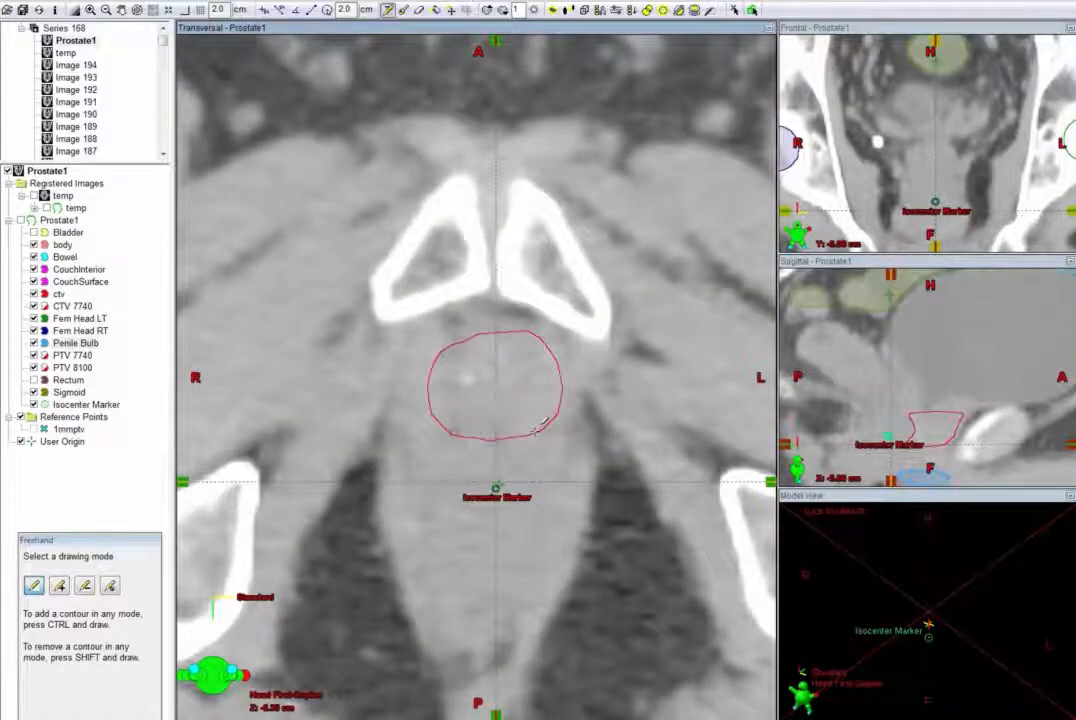
{"action": "scroll", "coordinate": [540, 425], "scroll_direction": "down", "scroll_amount": 1}
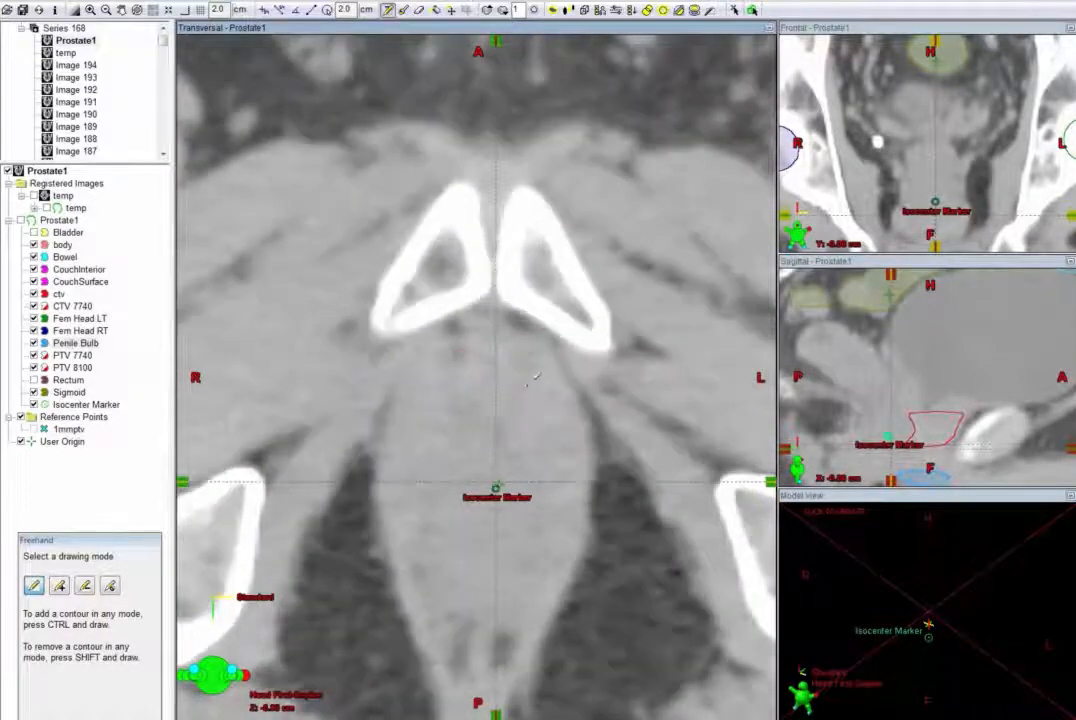
{"action": "left_click", "coordinate": [58, 293]}
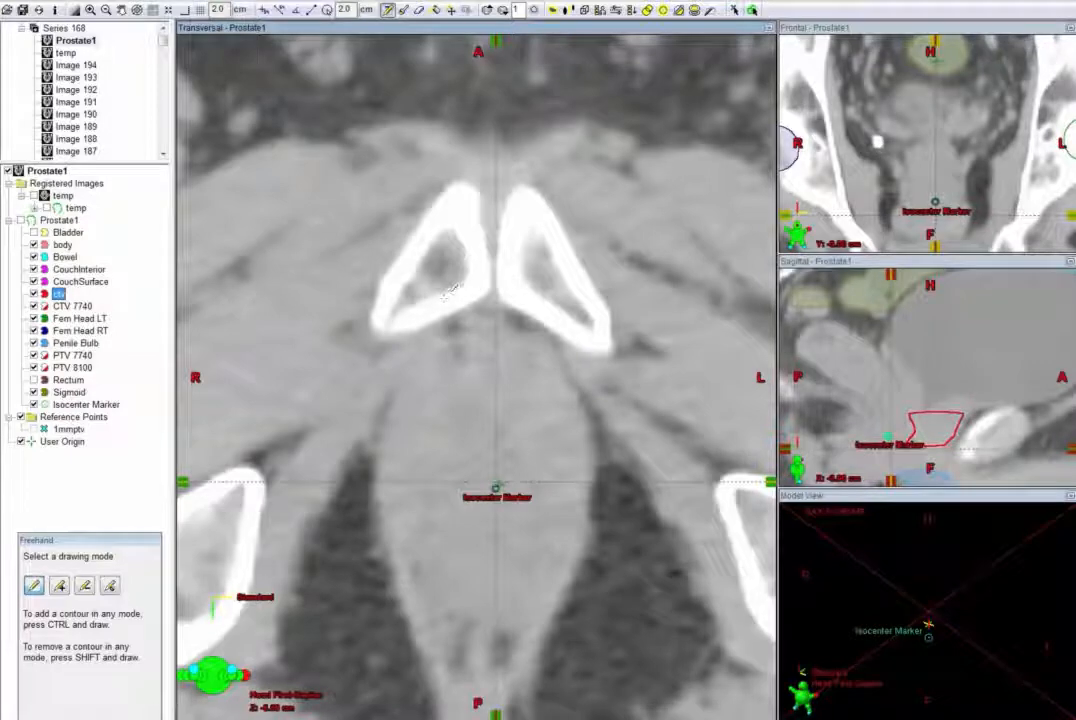
{"action": "left_click", "coordinate": [419, 9]}
{"action": "left_click", "coordinate": [388, 10]}
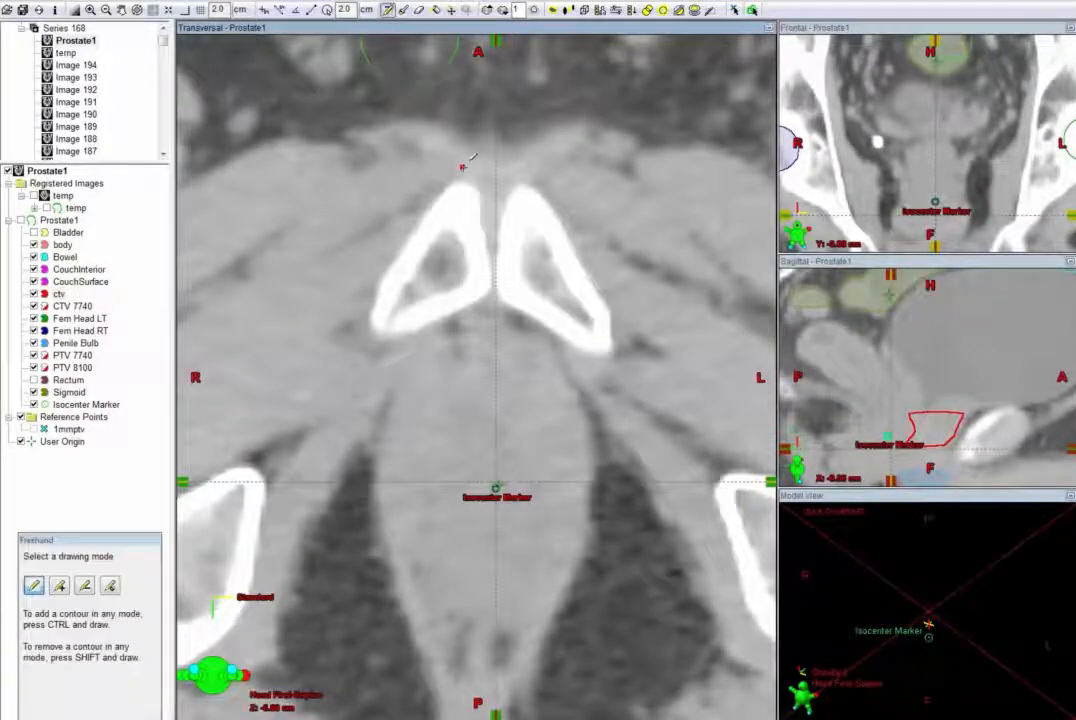
{"action": "scroll", "coordinate": [463, 167], "scroll_direction": "up", "scroll_amount": 1}
{"action": "scroll", "coordinate": [463, 167], "scroll_direction": "up", "scroll_amount": 2}
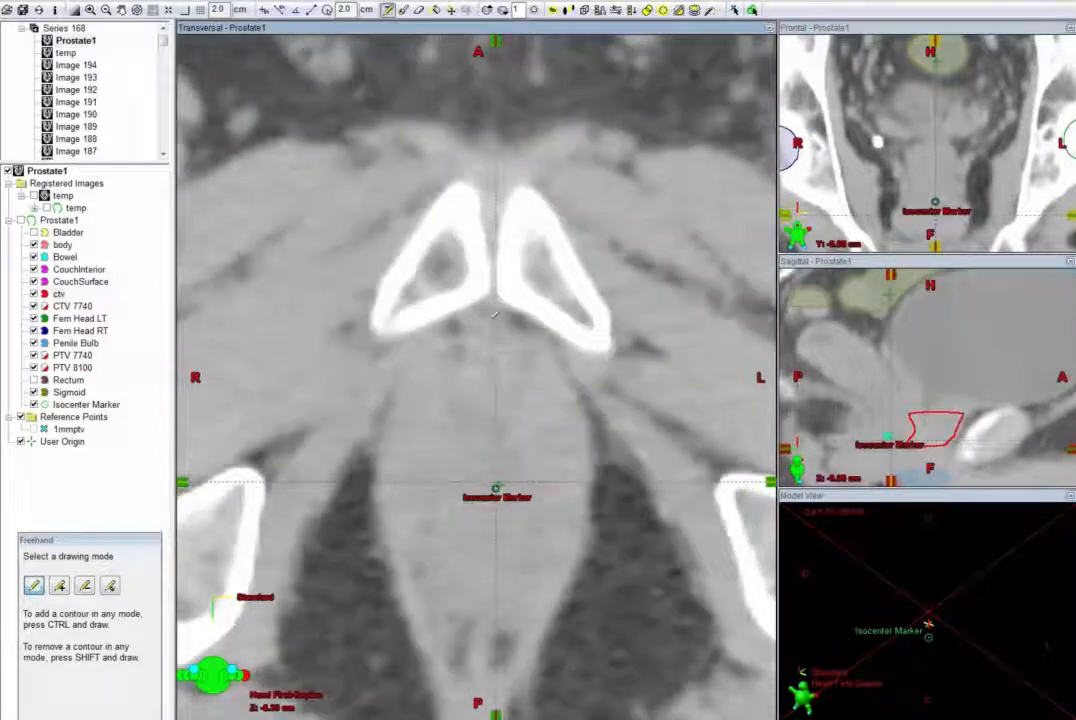
{"action": "mouse_move", "coordinate": [471, 345]}
{"action": "left_mouse_down"}
{"action": "mouse_move", "coordinate": [447, 360]}
{"action": "mouse_move", "coordinate": [431, 410]}
{"action": "mouse_move", "coordinate": [458, 437]}
{"action": "mouse_move", "coordinate": [488, 443]}
{"action": "mouse_move", "coordinate": [536, 418]}
{"action": "mouse_move", "coordinate": [541, 370]}
{"action": "mouse_move", "coordinate": [509, 345]}
{"action": "left_mouse_up"}
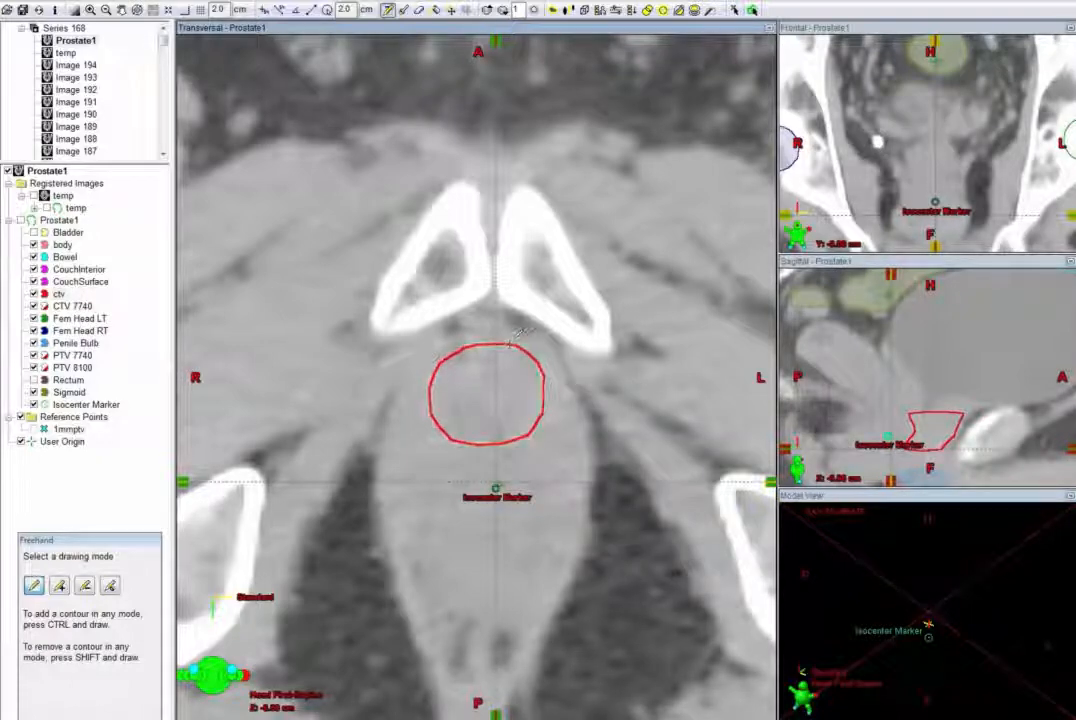
- Draw a closed freehand ctv contour around the prostate on the slice just superior to the uppermost existing ctv contour
{"action": "scroll", "coordinate": [517, 444], "scroll_direction": "down", "scroll_amount": 5}
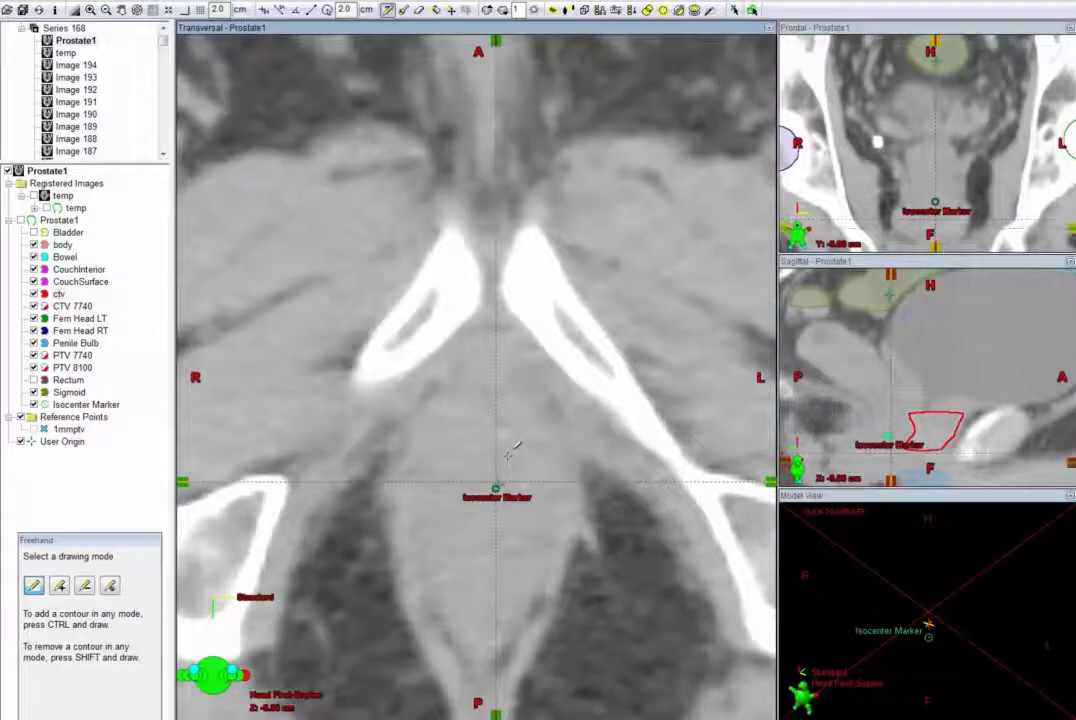
{"action": "scroll", "coordinate": [512, 450], "scroll_direction": "up", "scroll_amount": 6}
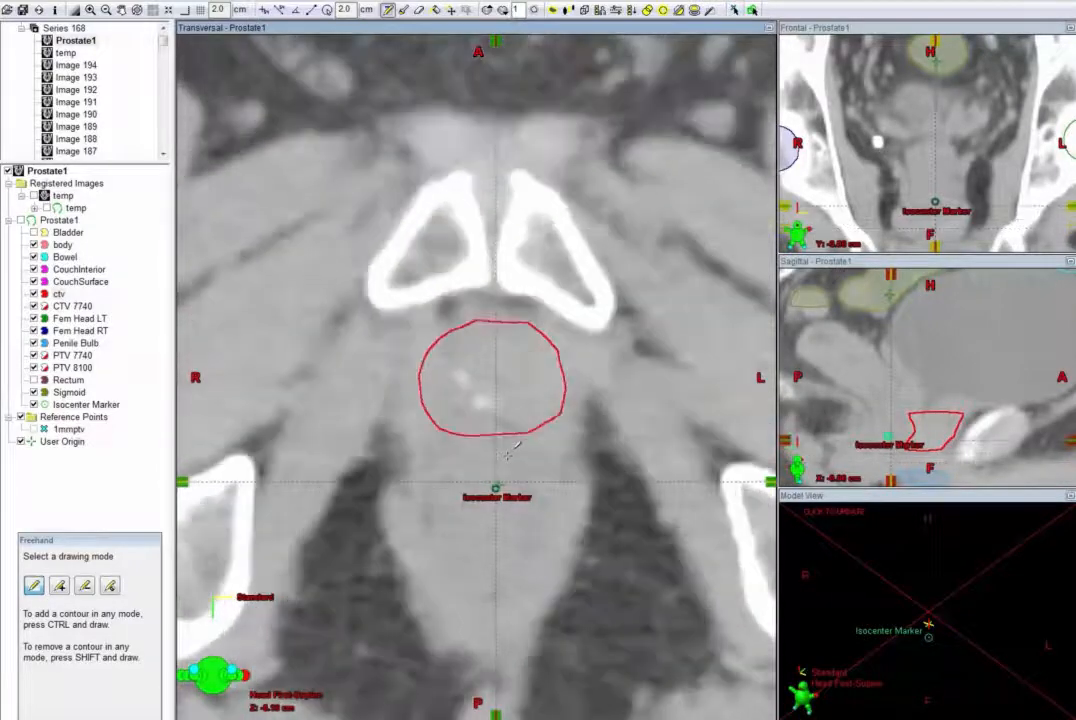
{"action": "scroll", "coordinate": [510, 452], "scroll_direction": "up", "scroll_amount": 4}
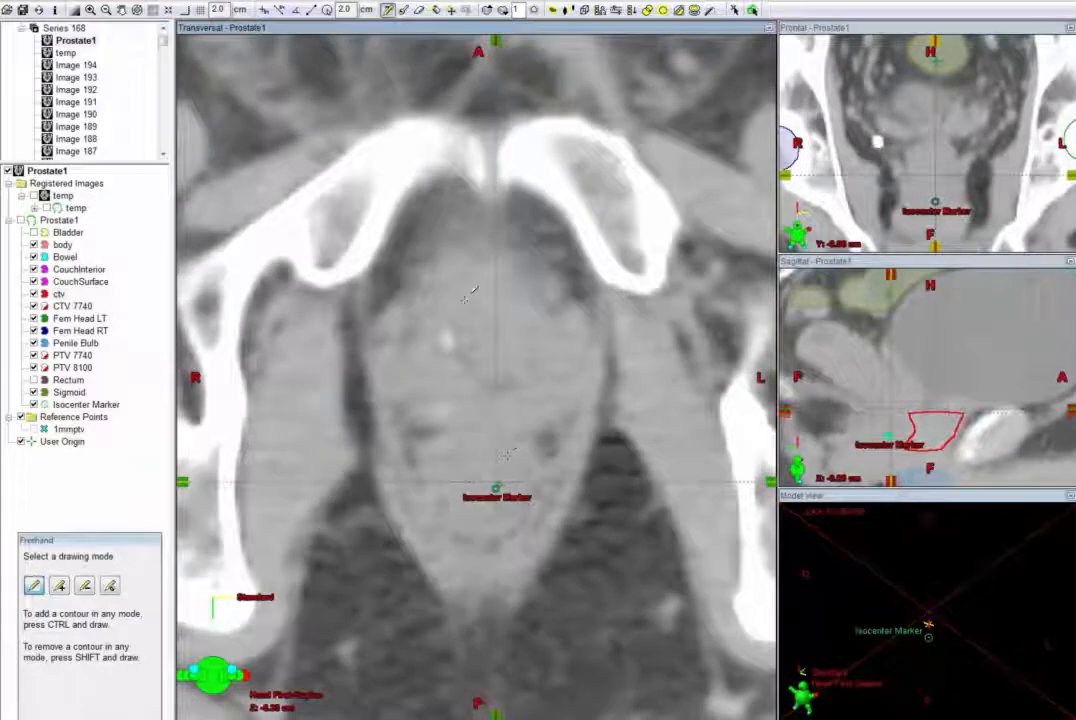
{"action": "mouse_move", "coordinate": [470, 277]}
{"action": "left_mouse_down"}
{"action": "mouse_move", "coordinate": [437, 287]}
{"action": "mouse_move", "coordinate": [392, 342]}
{"action": "mouse_move", "coordinate": [390, 387]}
{"action": "mouse_move", "coordinate": [450, 427]}
{"action": "mouse_move", "coordinate": [543, 425]}
{"action": "mouse_move", "coordinate": [565, 400]}
{"action": "mouse_move", "coordinate": [576, 345]}
{"action": "mouse_move", "coordinate": [560, 315]}
{"action": "mouse_move", "coordinate": [537, 288]}
{"action": "mouse_move", "coordinate": [499, 283]}
{"action": "left_mouse_up"}
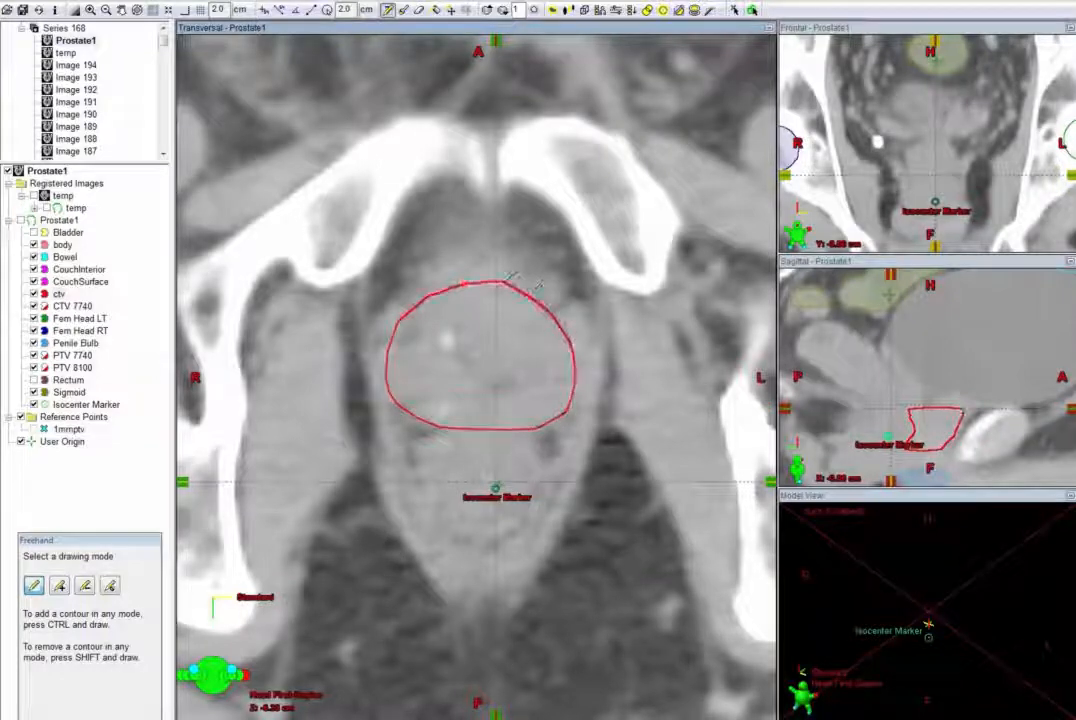
- Contour the prostate freehand as ctv one slice further superior and trim the contour's posterior patient-left edge with the 2 cm Eraser
{"action": "scroll", "coordinate": [485, 308], "scroll_direction": "down", "scroll_amount": 5}
{"action": "scroll", "coordinate": [483, 311], "scroll_direction": "up", "scroll_amount": 5}
{"action": "scroll", "coordinate": [482, 311], "scroll_direction": "down", "scroll_amount": 2}
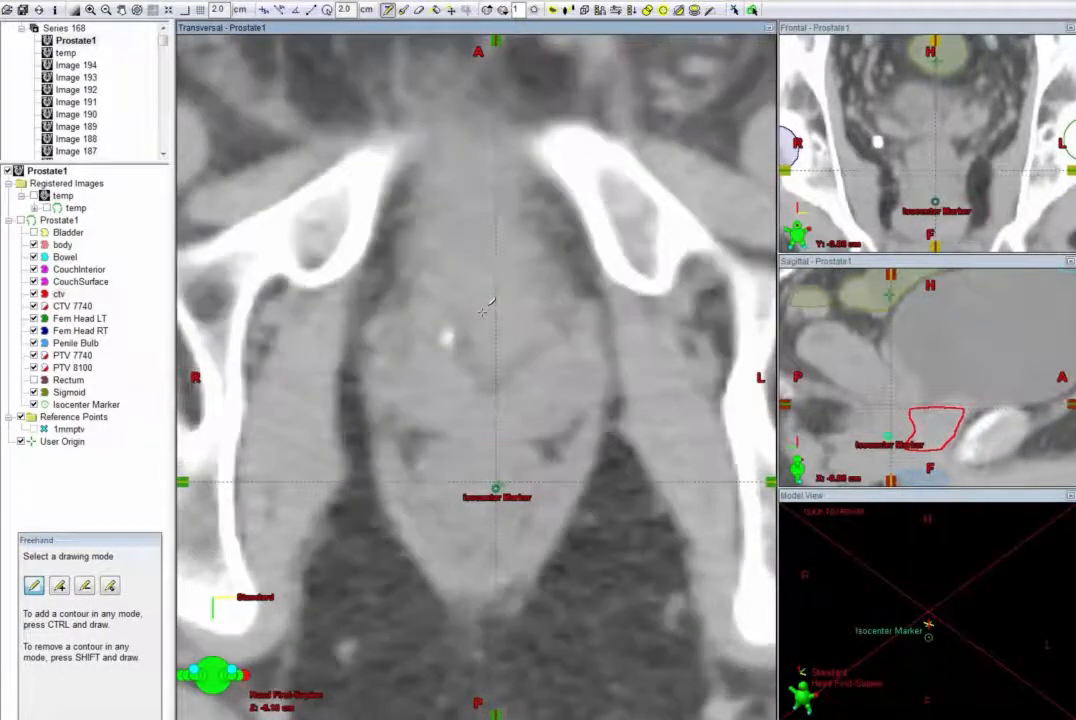
{"action": "left_click", "coordinate": [461, 283]}
{"action": "mouse_move", "coordinate": [422, 292]}
{"action": "left_mouse_down"}
{"action": "mouse_move", "coordinate": [380, 357]}
{"action": "mouse_move", "coordinate": [392, 408]}
{"action": "mouse_move", "coordinate": [428, 432]}
{"action": "mouse_move", "coordinate": [550, 438]}
{"action": "mouse_move", "coordinate": [572, 424]}
{"action": "mouse_move", "coordinate": [585, 392]}
{"action": "mouse_move", "coordinate": [576, 325]}
{"action": "mouse_move", "coordinate": [500, 279]}
{"action": "left_mouse_up"}
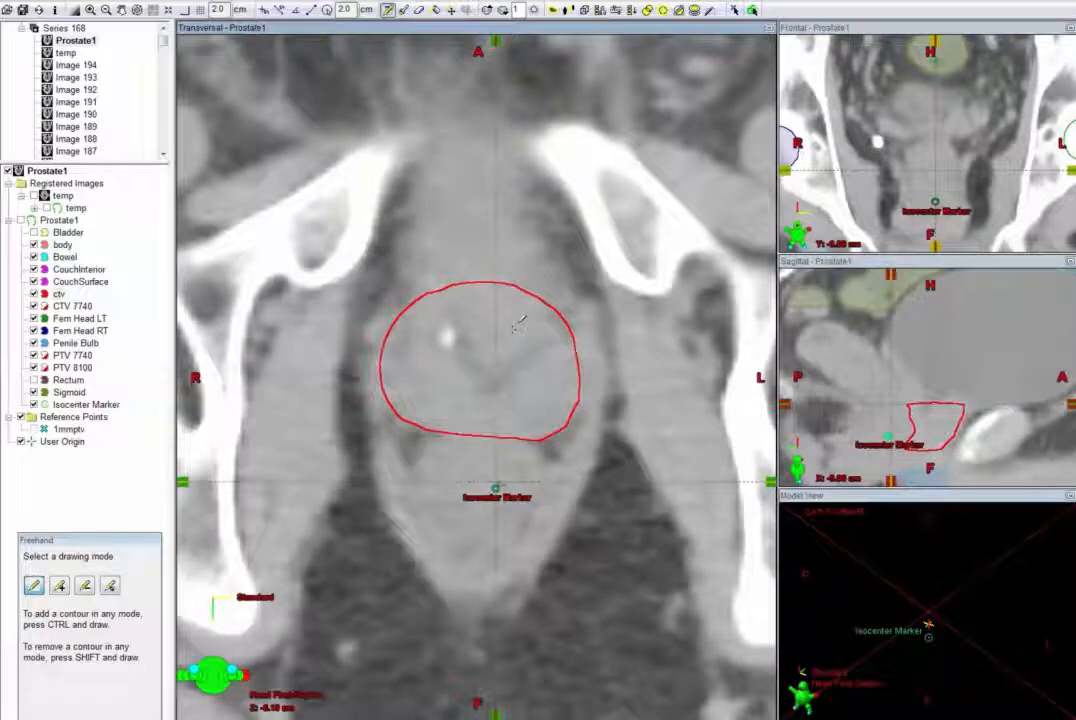
{"action": "left_click", "coordinate": [419, 10]}
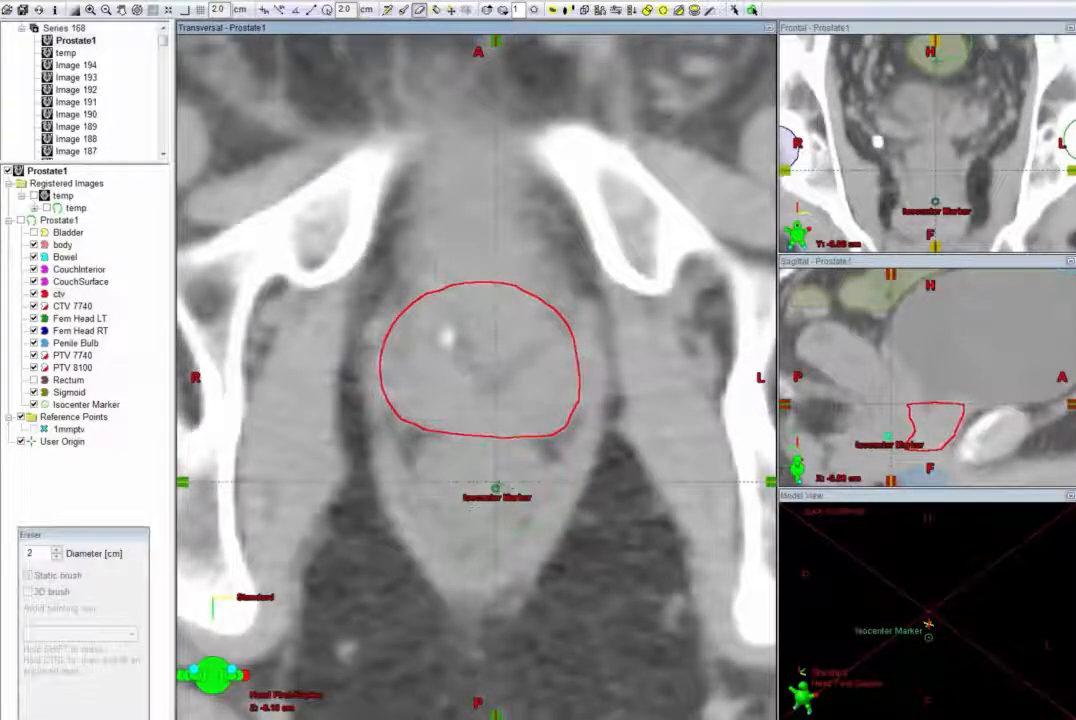
- Move one slice superior of the trimmed ctv contour and outline the prostate there with a closed freehand contour
{"action": "scroll", "coordinate": [518, 558], "scroll_direction": "up", "scroll_amount": 3}
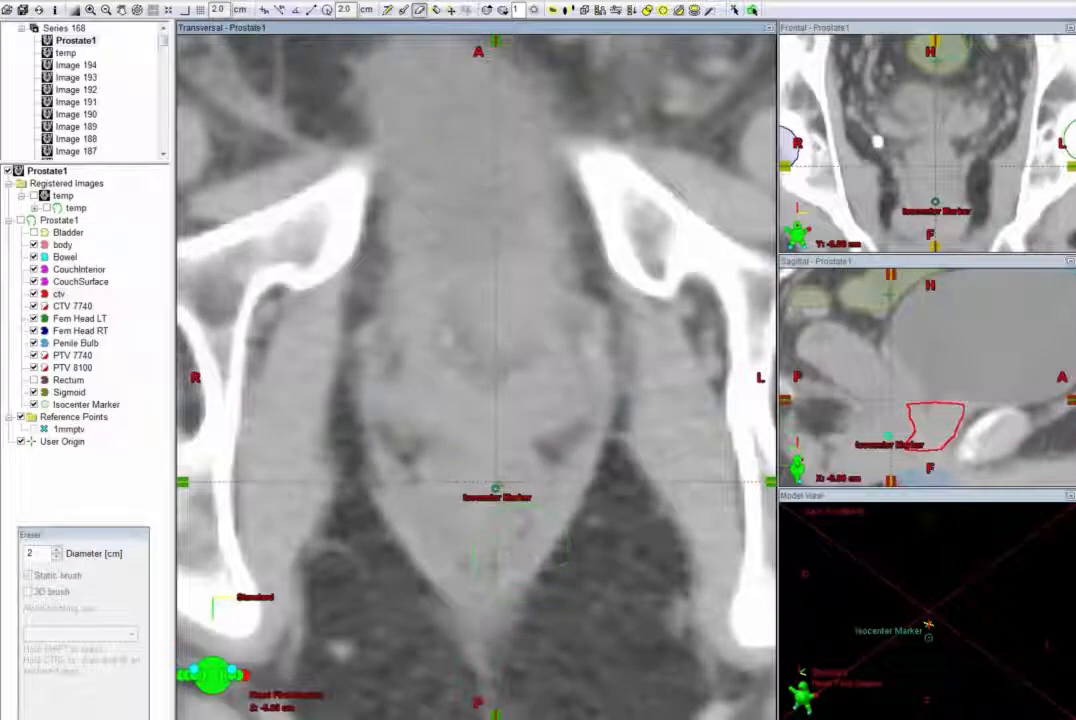
{"action": "left_click", "coordinate": [387, 10]}
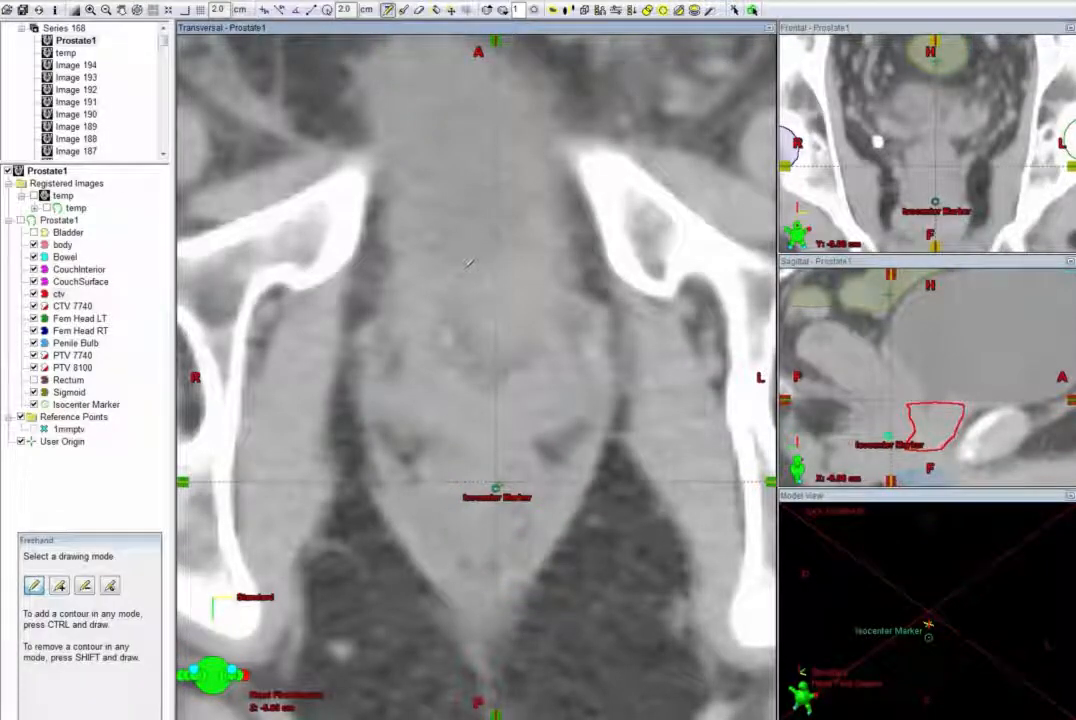
{"action": "mouse_move", "coordinate": [458, 273]}
{"action": "left_mouse_down"}
{"action": "mouse_move", "coordinate": [406, 293]}
{"action": "mouse_move", "coordinate": [383, 322]}
{"action": "mouse_move", "coordinate": [372, 396]}
{"action": "mouse_move", "coordinate": [400, 428]}
{"action": "mouse_move", "coordinate": [545, 430]}
{"action": "mouse_move", "coordinate": [579, 414]}
{"action": "mouse_move", "coordinate": [582, 362]}
{"action": "left_mouse_up"}
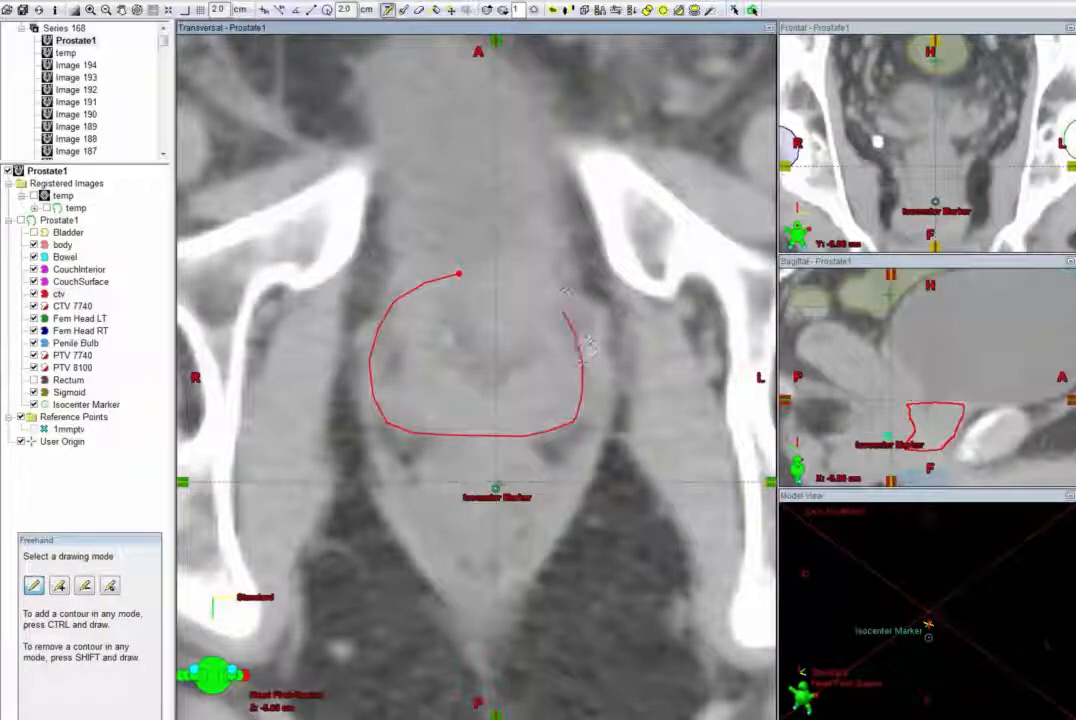
{"action": "left_click_drag", "start_coordinate": [565, 308], "coordinate": [494, 272]}
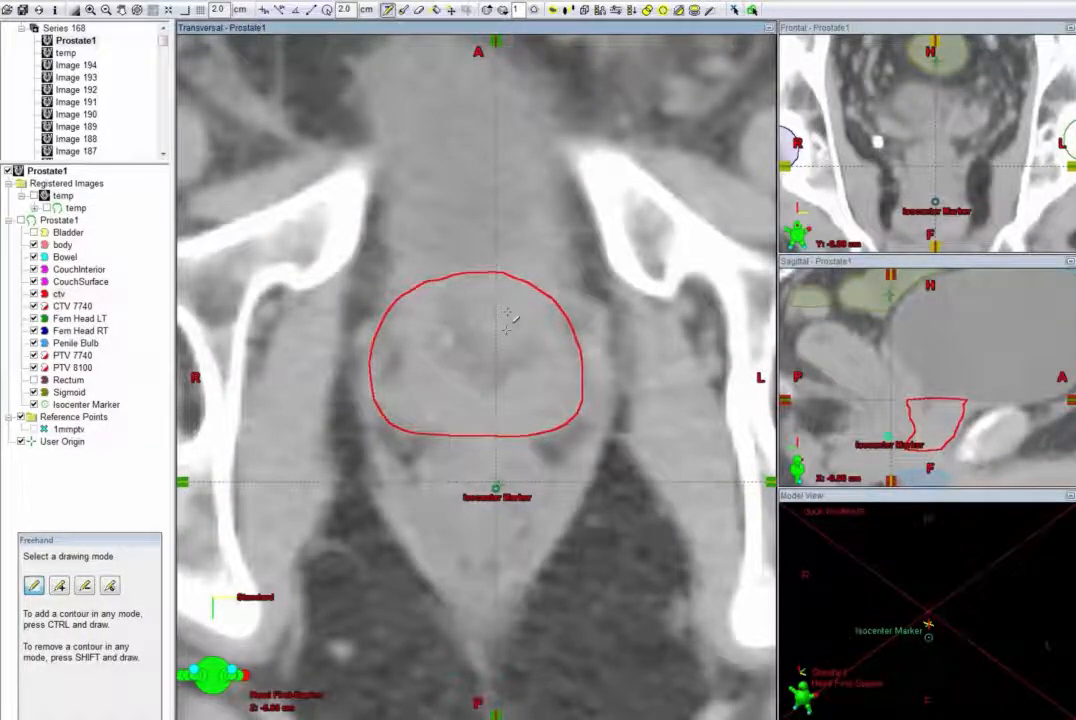
- Outline the prostate base freehand as ctv on the next superior slice, keeping the posterior edge anterior to the seminal vesicles
{"action": "scroll", "coordinate": [507, 320], "scroll_direction": "up", "scroll_amount": 1}
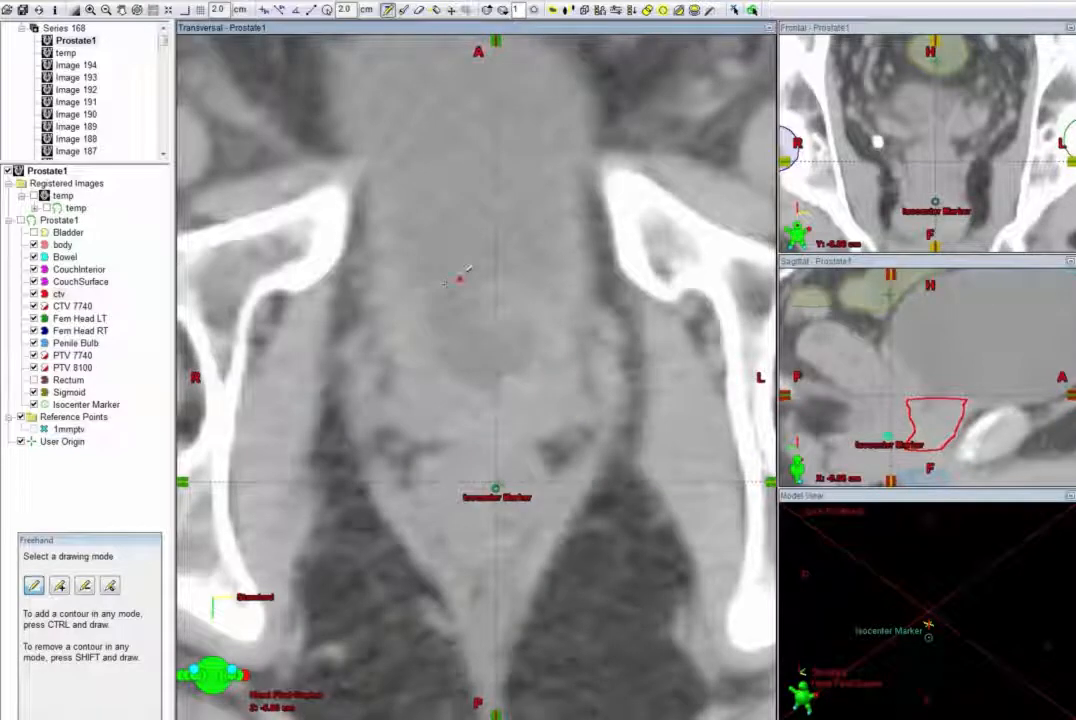
{"action": "mouse_move", "coordinate": [444, 283]}
{"action": "left_mouse_down"}
{"action": "mouse_move", "coordinate": [403, 291]}
{"action": "mouse_move", "coordinate": [385, 312]}
{"action": "mouse_move", "coordinate": [378, 378]}
{"action": "left_mouse_up"}
{"action": "mouse_move", "coordinate": [427, 418]}
{"action": "left_mouse_down"}
{"action": "mouse_move", "coordinate": [505, 426]}
{"action": "mouse_move", "coordinate": [572, 400]}
{"action": "mouse_move", "coordinate": [588, 362]}
{"action": "left_mouse_up"}
{"action": "mouse_move", "coordinate": [588, 323]}
{"action": "left_mouse_down"}
{"action": "mouse_move", "coordinate": [536, 286]}
{"action": "mouse_move", "coordinate": [464, 280]}
{"action": "left_mouse_up"}
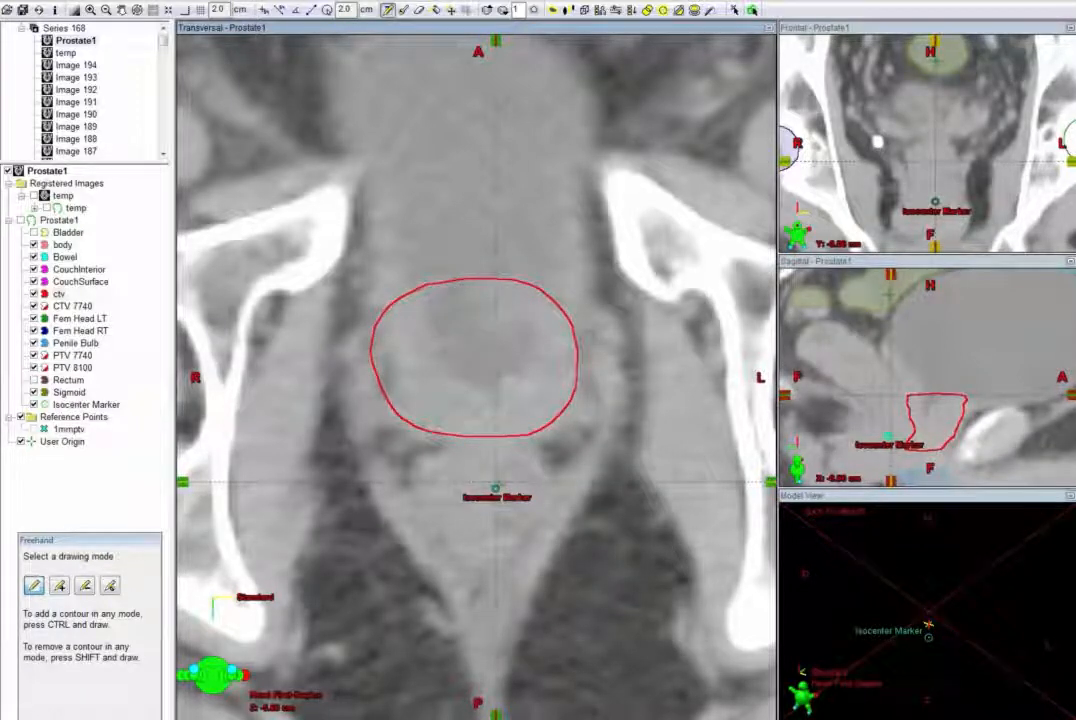
- Extend and smooth the posterior edge of this ctv contour with the 2 cm Brush, followed by a 0.8 cm static brush
{"action": "left_click", "coordinate": [403, 9]}
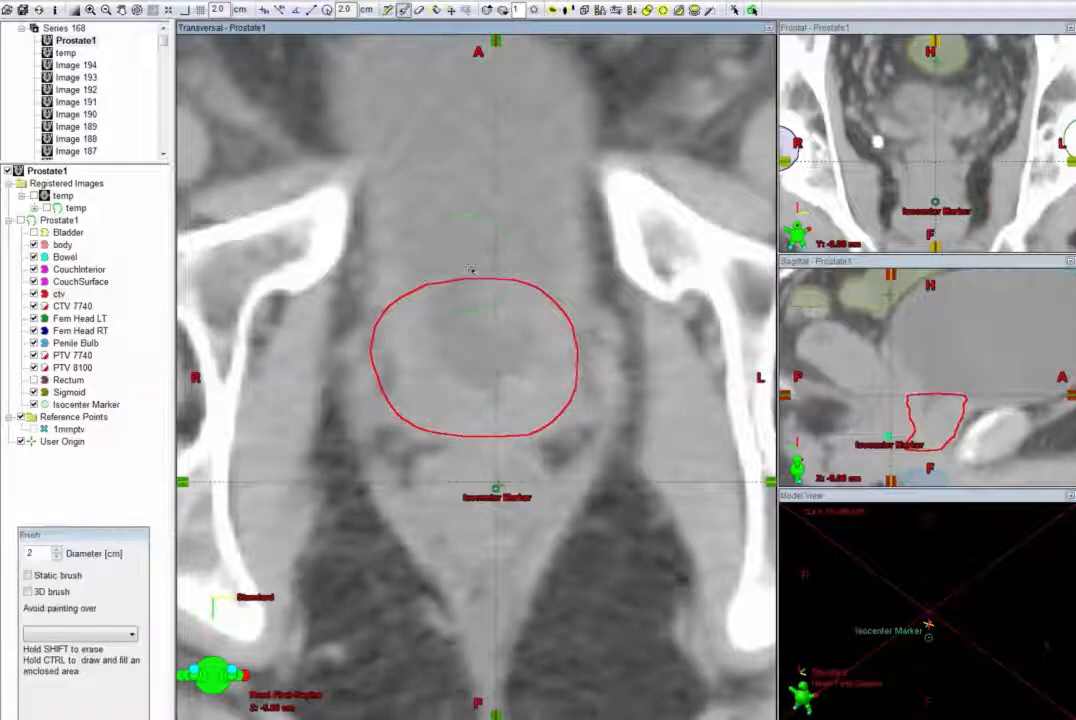
{"action": "left_click", "coordinate": [440, 392]}
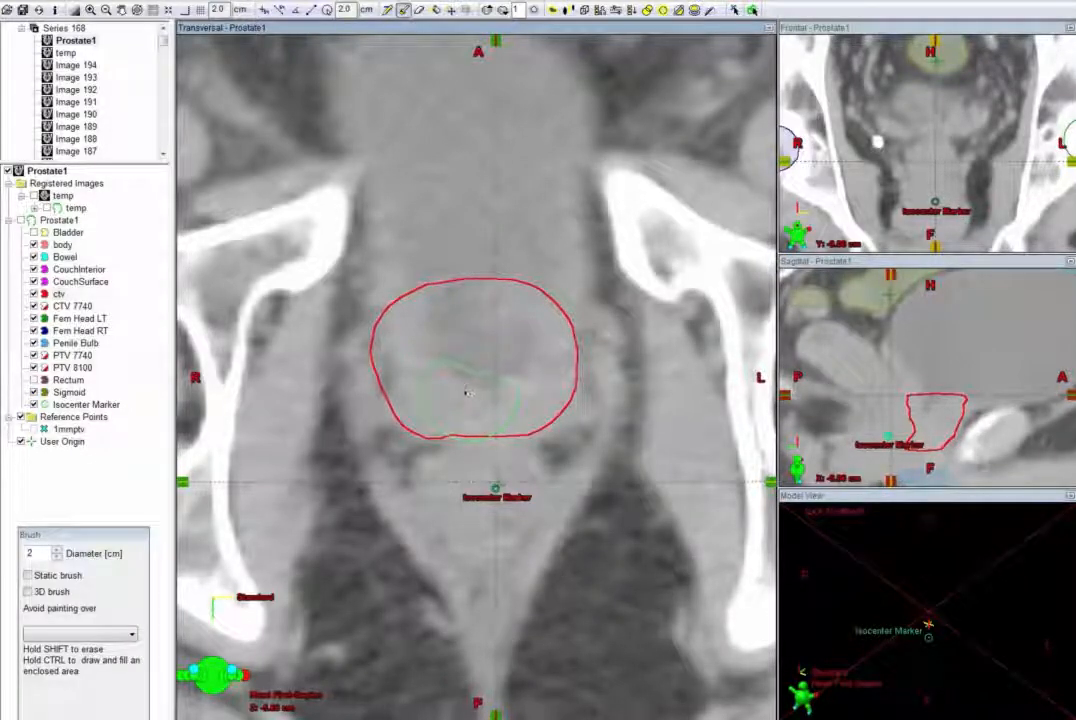
{"action": "left_click", "coordinate": [468, 392]}
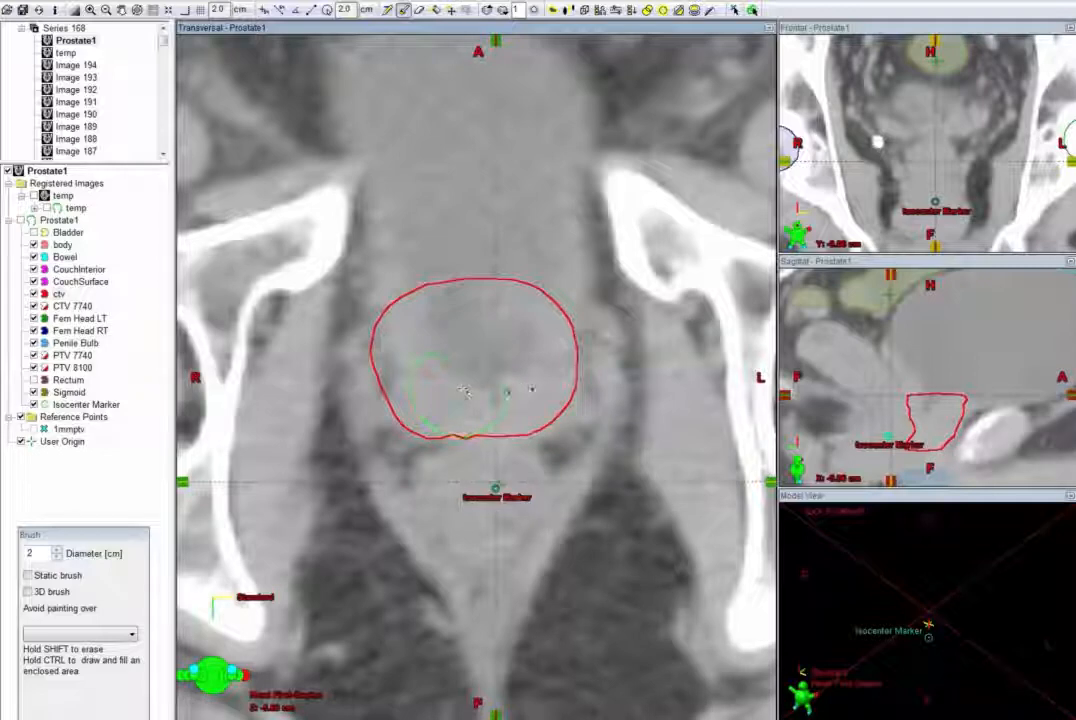
{"action": "left_click", "coordinate": [534, 395]}
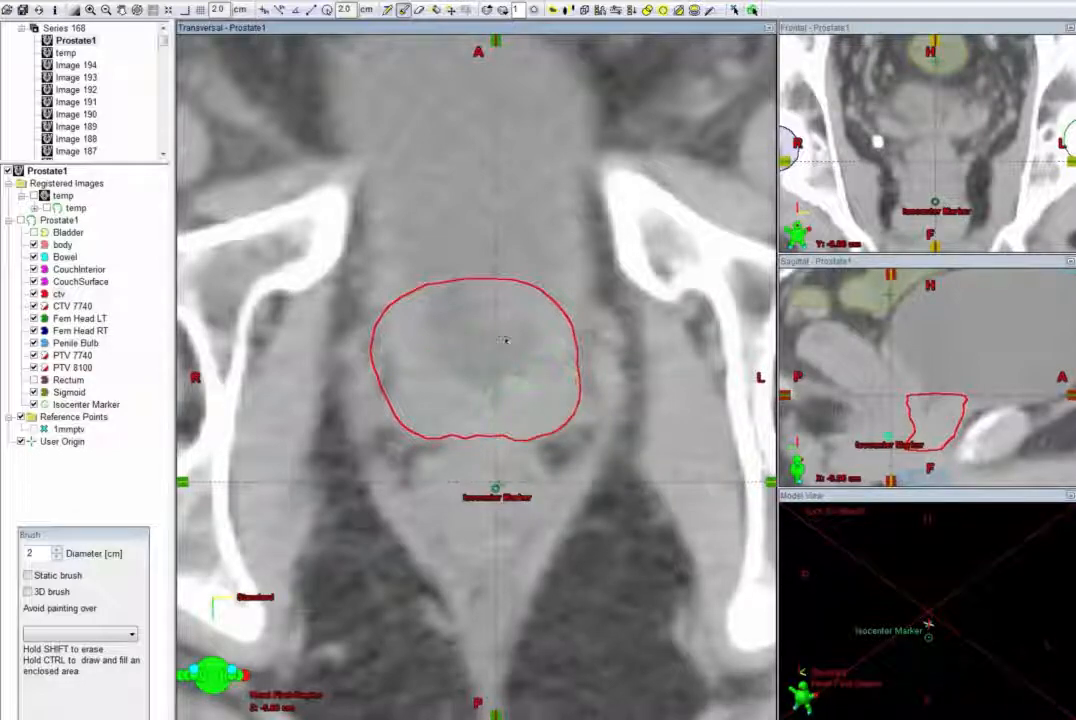
{"action": "left_click", "coordinate": [29, 576]}
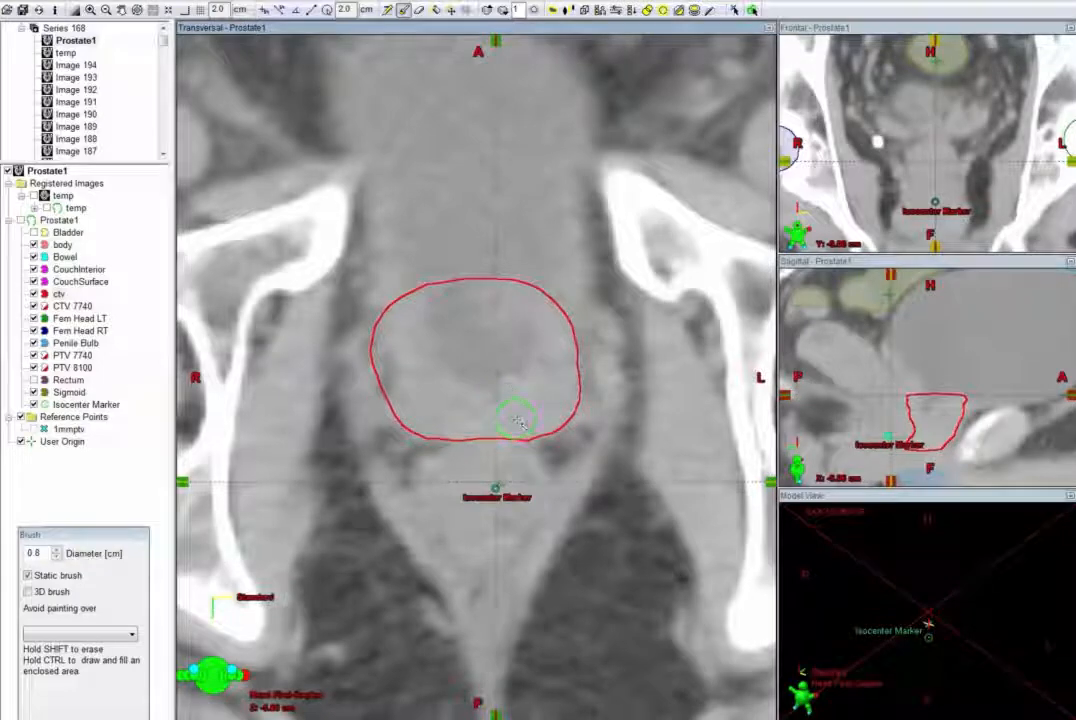
- Draw a crescent-shaped freehand ctv contour behind the bladder on the next superior slice and trim its patient-right inner edge with the 0.8 cm Eraser
{"action": "scroll", "coordinate": [492, 331], "scroll_direction": "up", "scroll_amount": 1}
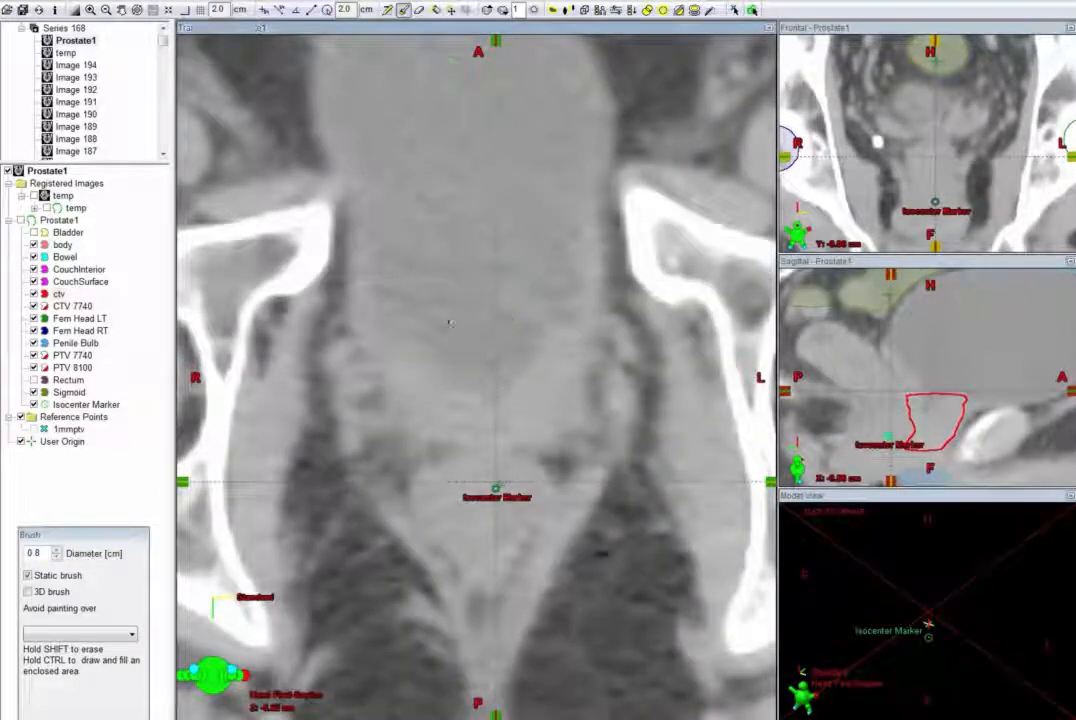
{"action": "left_click", "coordinate": [387, 10]}
{"action": "mouse_move", "coordinate": [437, 327]}
{"action": "left_mouse_down"}
{"action": "mouse_move", "coordinate": [398, 313]}
{"action": "mouse_move", "coordinate": [374, 330]}
{"action": "mouse_move", "coordinate": [370, 378]}
{"action": "mouse_move", "coordinate": [405, 425]}
{"action": "mouse_move", "coordinate": [432, 437]}
{"action": "left_mouse_up"}
{"action": "mouse_move", "coordinate": [499, 436]}
{"action": "left_mouse_down"}
{"action": "mouse_move", "coordinate": [568, 428]}
{"action": "mouse_move", "coordinate": [592, 364]}
{"action": "left_mouse_up"}
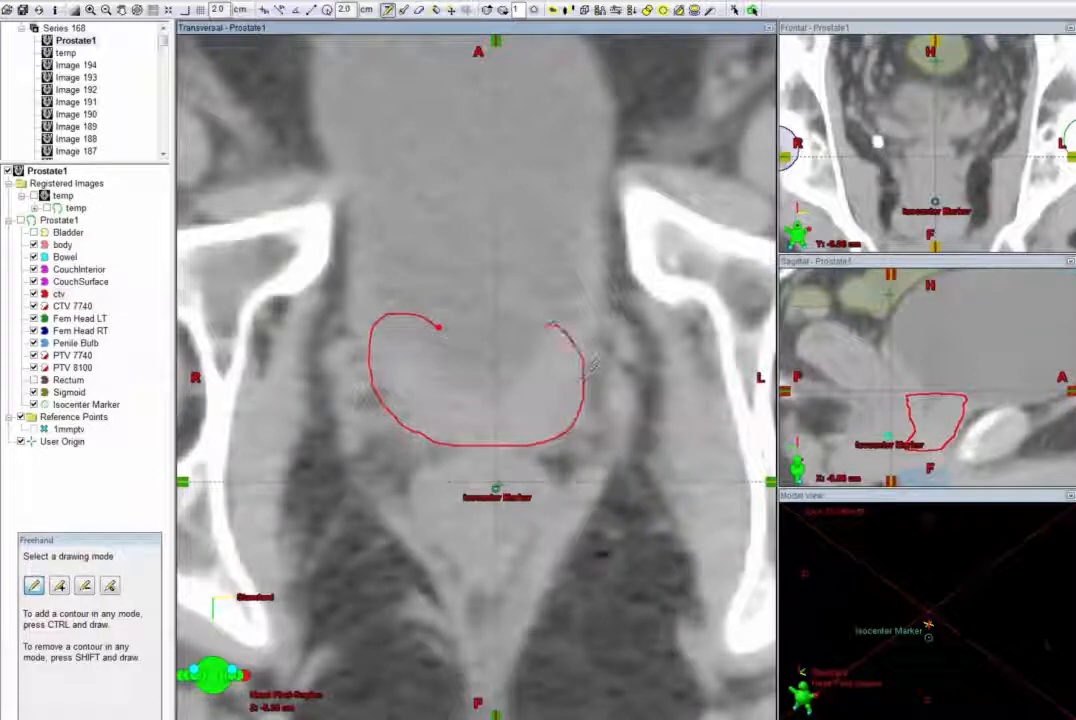
{"action": "mouse_move", "coordinate": [552, 326]}
{"action": "left_mouse_down"}
{"action": "mouse_move", "coordinate": [540, 345]}
{"action": "mouse_move", "coordinate": [468, 374]}
{"action": "mouse_move", "coordinate": [438, 327]}
{"action": "left_mouse_up"}
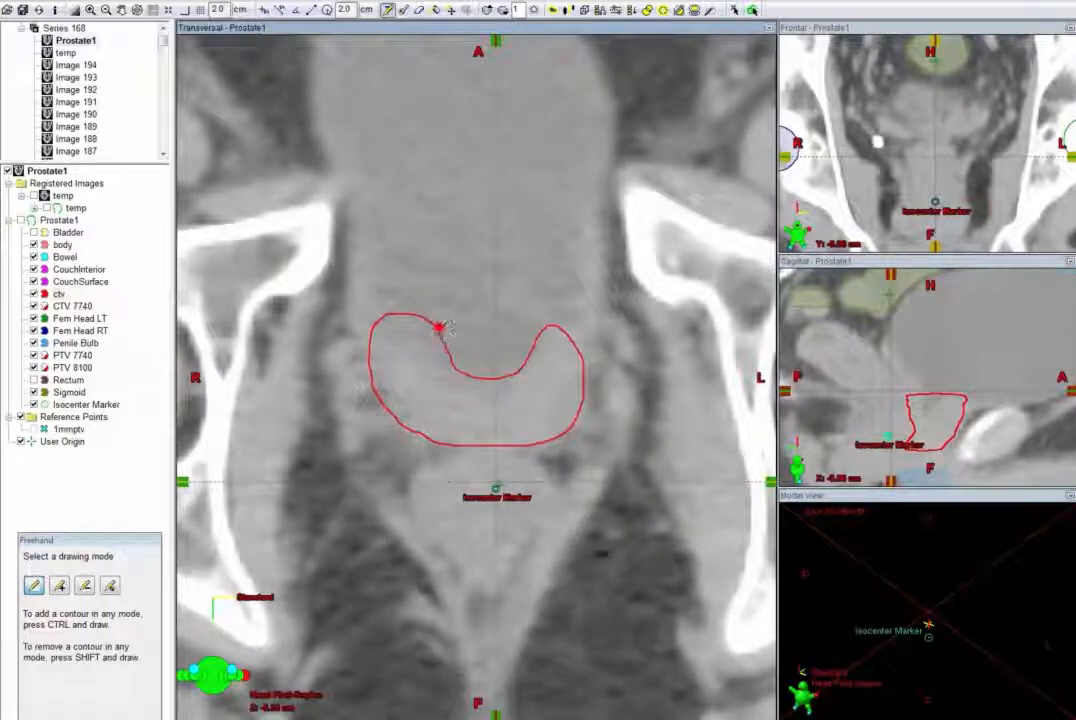
{"action": "left_click", "coordinate": [432, 10]}
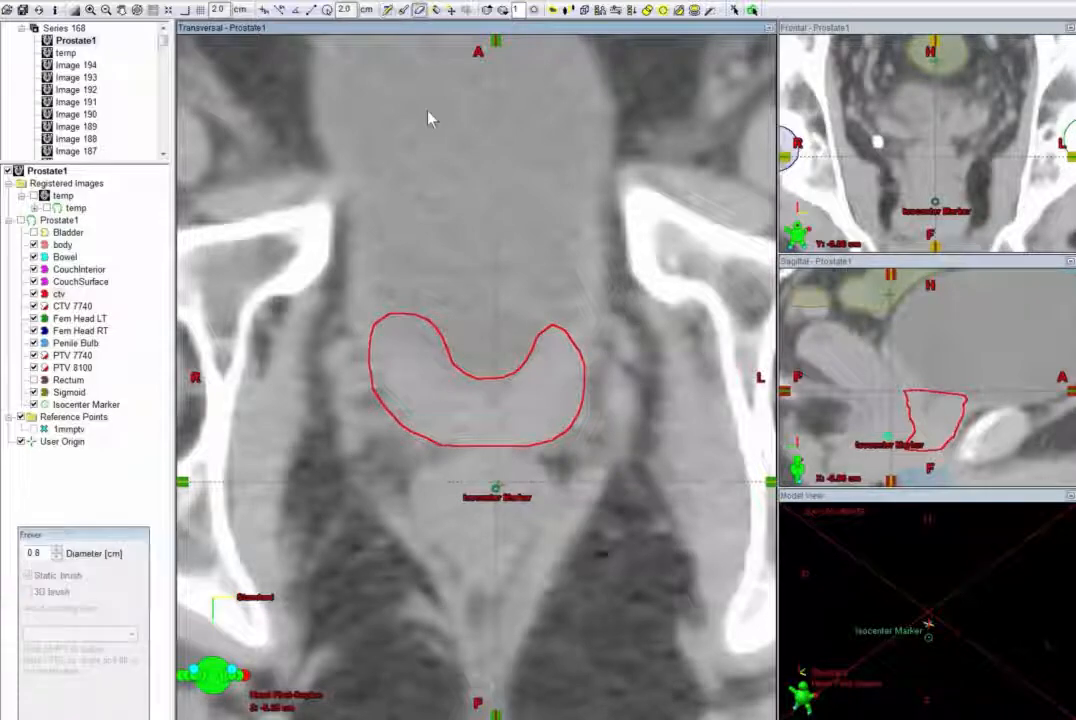
{"action": "mouse_move", "coordinate": [418, 320]}
{"action": "left_mouse_down"}
{"action": "mouse_move", "coordinate": [452, 365]}
{"action": "mouse_move", "coordinate": [461, 357]}
{"action": "mouse_move", "coordinate": [415, 318]}
{"action": "left_mouse_up"}
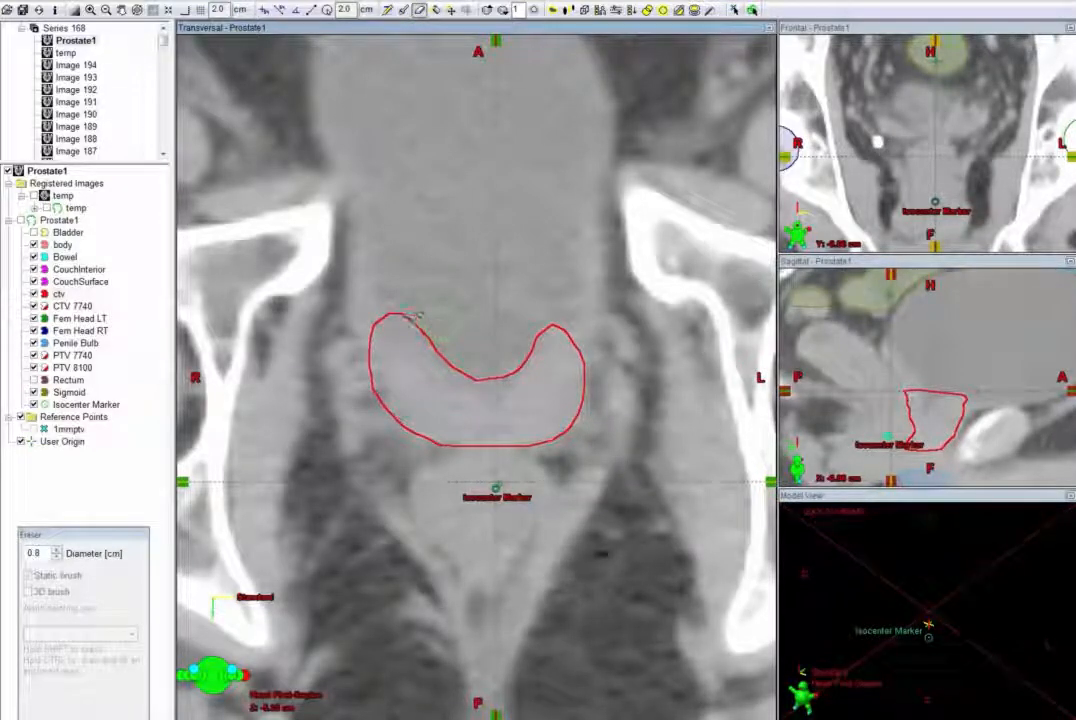
- Draw a freehand ctv contour along the posterior bladder wall on the slice just superior to the trimmed crescent
{"action": "scroll", "coordinate": [492, 248], "scroll_direction": "down", "scroll_amount": 1}
{"action": "scroll", "coordinate": [493, 240], "scroll_direction": "up", "scroll_amount": 2}
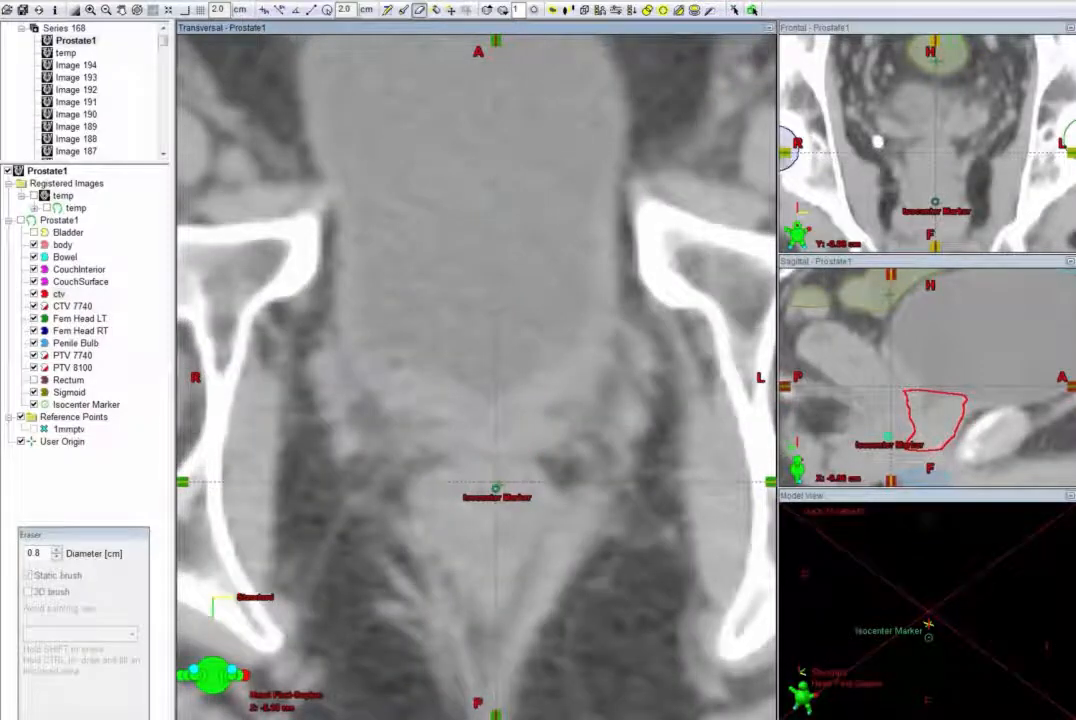
{"action": "left_click", "coordinate": [387, 10]}
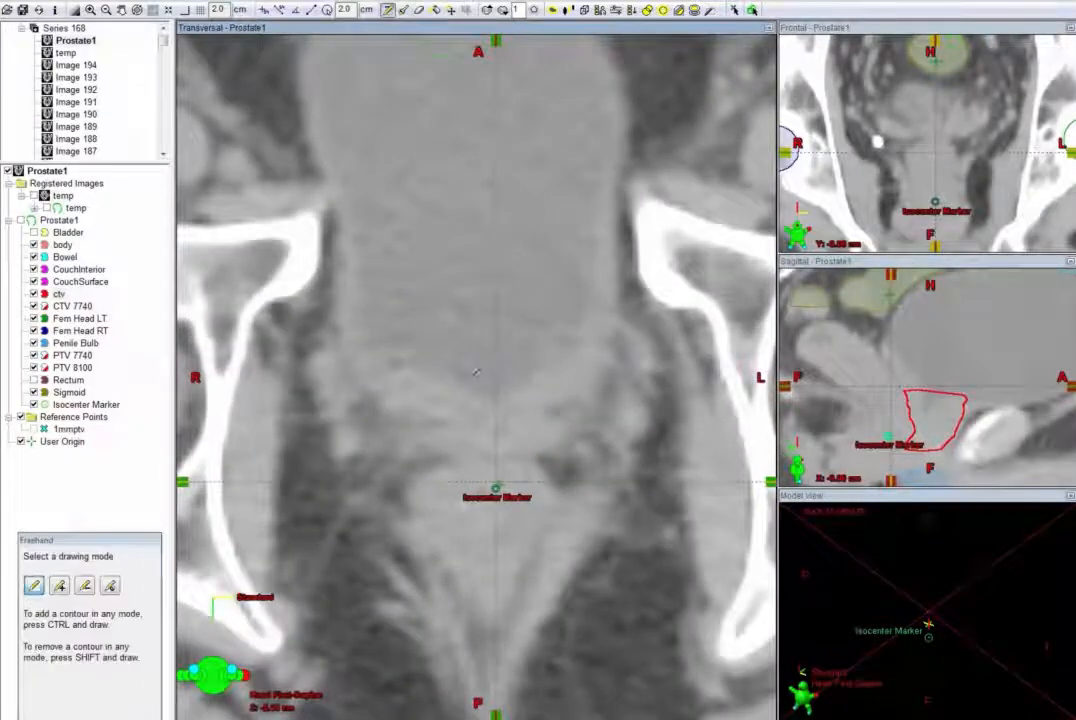
{"action": "mouse_move", "coordinate": [465, 380]}
{"action": "left_mouse_down"}
{"action": "mouse_move", "coordinate": [413, 355]}
{"action": "mouse_move", "coordinate": [365, 351]}
{"action": "mouse_move", "coordinate": [400, 440]}
{"action": "mouse_move", "coordinate": [484, 443]}
{"action": "left_mouse_up"}
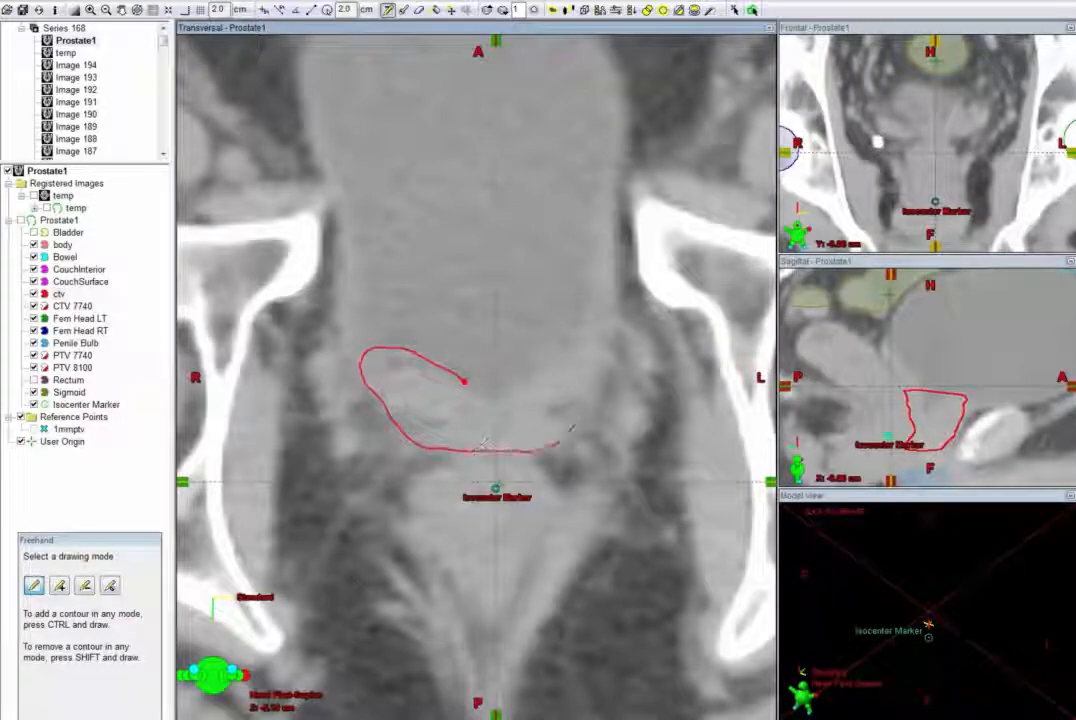
{"action": "mouse_move", "coordinate": [556, 443]}
{"action": "left_mouse_down"}
{"action": "mouse_move", "coordinate": [588, 362]}
{"action": "mouse_move", "coordinate": [470, 390]}
{"action": "mouse_move", "coordinate": [418, 388]}
{"action": "mouse_move", "coordinate": [402, 408]}
{"action": "mouse_move", "coordinate": [470, 452]}
{"action": "mouse_move", "coordinate": [509, 461]}
{"action": "left_mouse_up"}
- Draw a closed freehand ctv contour between the bladder and rectum on the next superior slice, at the level of the seminal vesicles
{"action": "scroll", "coordinate": [478, 380], "scroll_direction": "down", "scroll_amount": 1}
{"action": "mouse_move", "coordinate": [565, 428]}
{"action": "left_mouse_down"}
{"action": "mouse_move", "coordinate": [548, 398]}
{"action": "mouse_move", "coordinate": [499, 391]}
{"action": "left_mouse_up"}
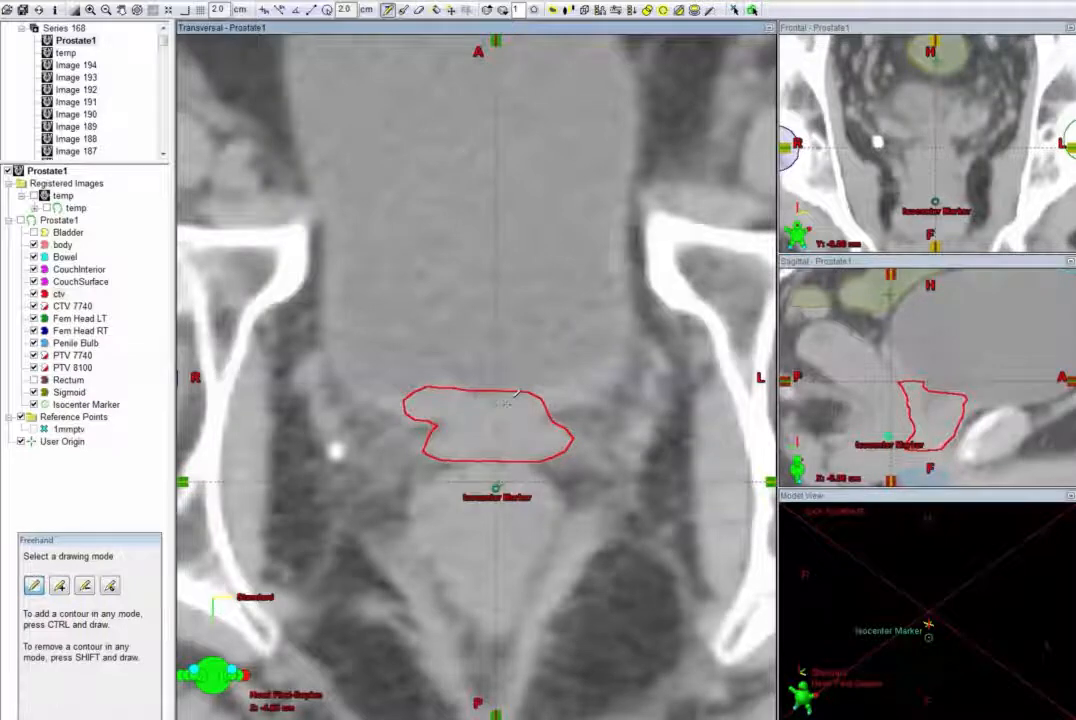
{"action": "scroll", "coordinate": [512, 394], "scroll_direction": "up", "scroll_amount": 1}
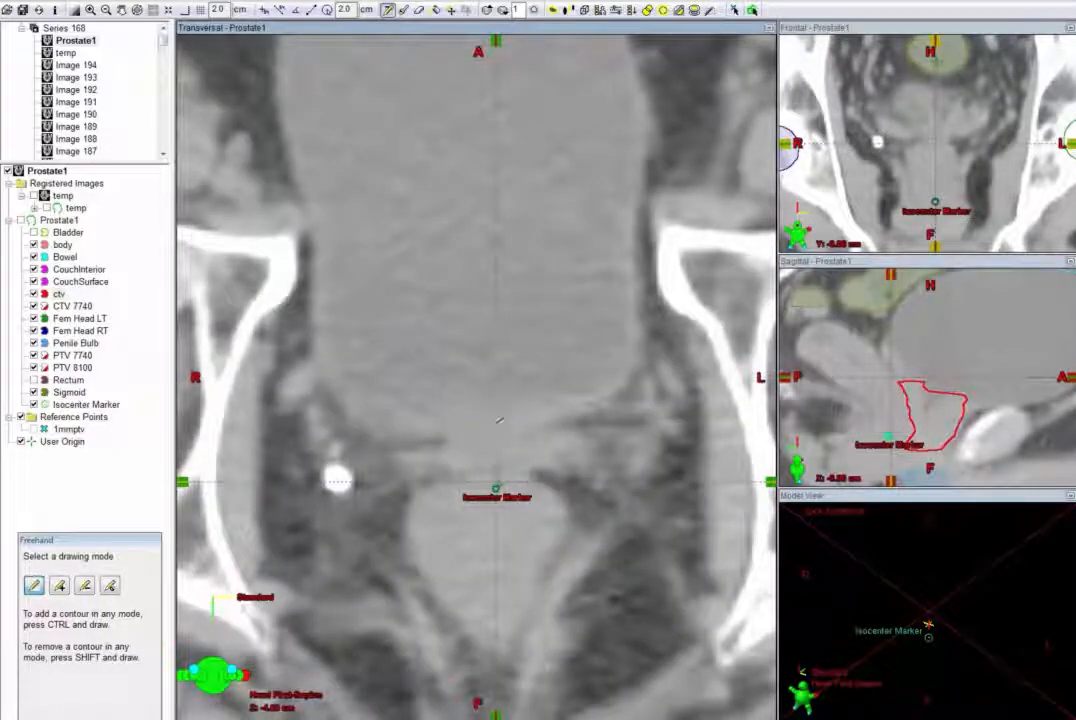
- Draw a closed freehand ctv contour around the seminal vesicles between the bladder and rectum on this transversal slice
{"action": "mouse_move", "coordinate": [536, 428]}
{"action": "left_mouse_down"}
{"action": "mouse_move", "coordinate": [455, 424]}
{"action": "mouse_move", "coordinate": [408, 446]}
{"action": "left_mouse_up"}
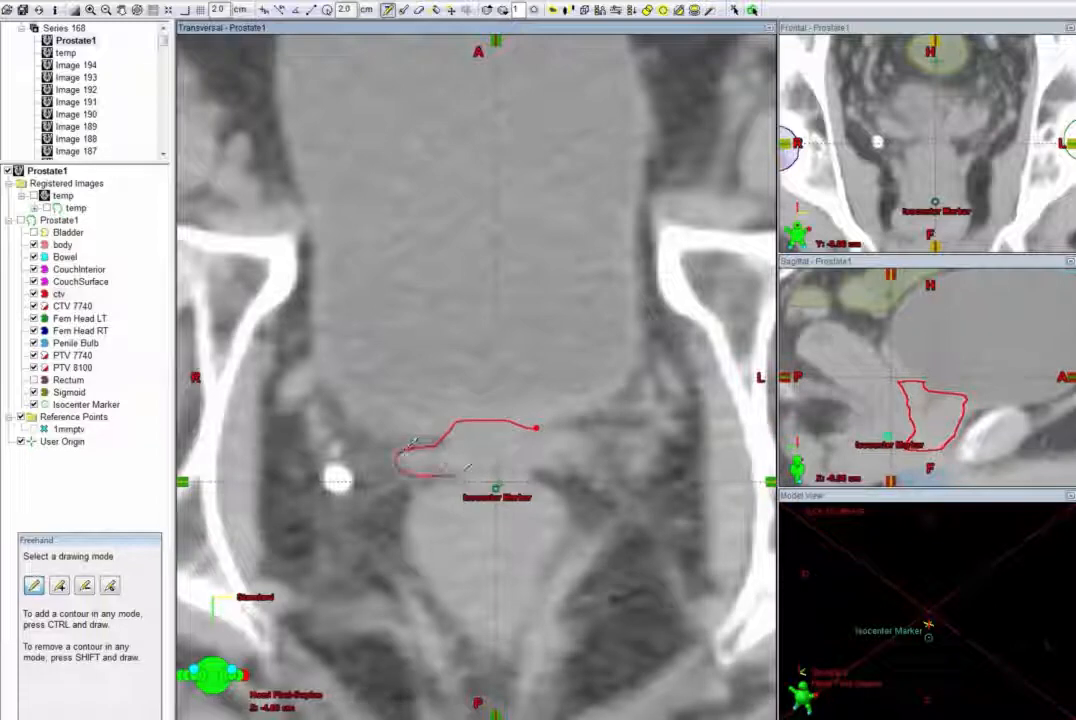
{"action": "mouse_move", "coordinate": [466, 467]}
{"action": "left_mouse_down"}
{"action": "mouse_move", "coordinate": [599, 450]}
{"action": "mouse_move", "coordinate": [550, 420]}
{"action": "mouse_move", "coordinate": [538, 427]}
{"action": "left_mouse_up"}
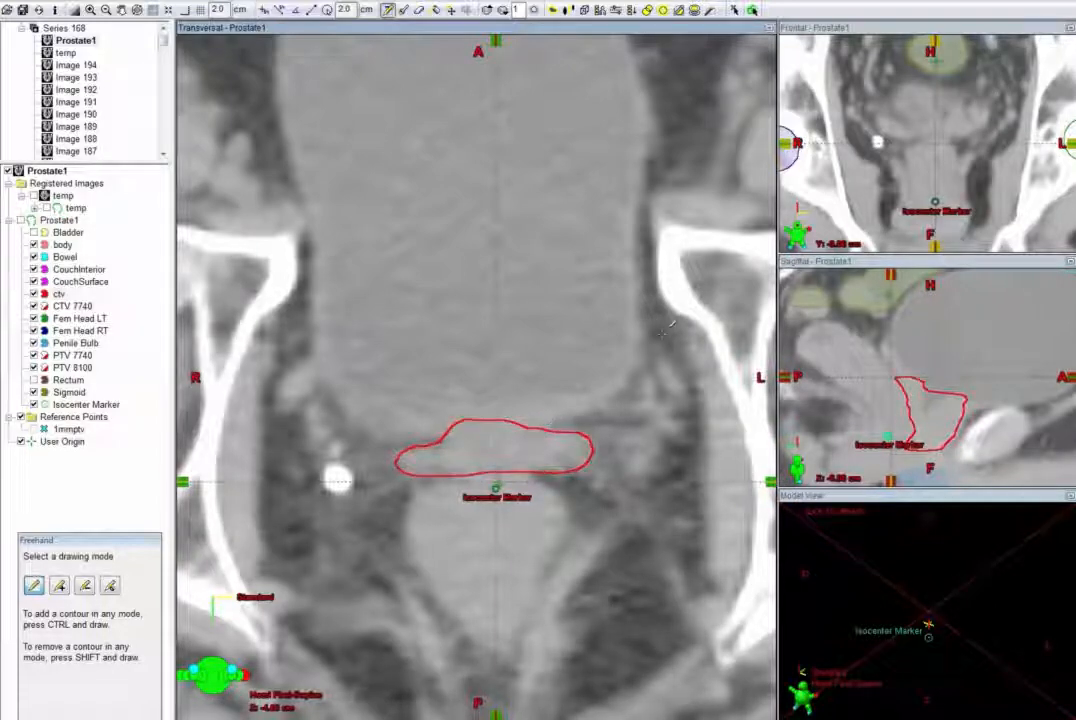
- Measure the distance along the superior seminal vesicle part of the ctv in the sagittal view and remove the measurement
{"action": "left_click", "coordinate": [280, 9]}
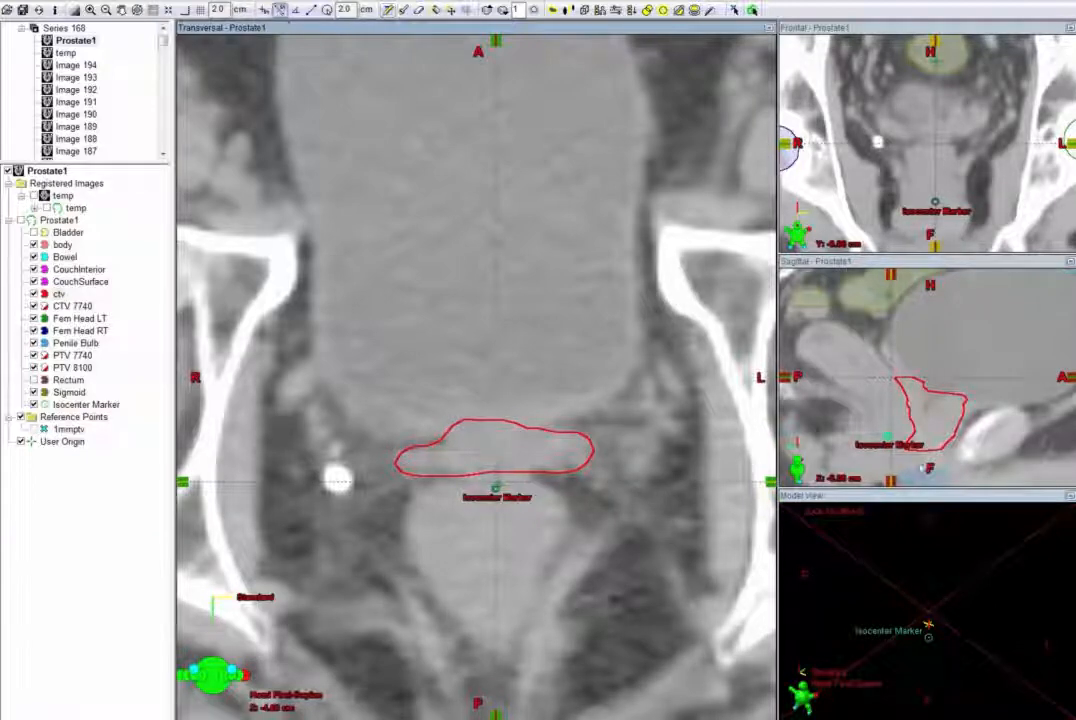
{"action": "left_click_drag", "start_coordinate": [919, 392], "coordinate": [910, 377]}
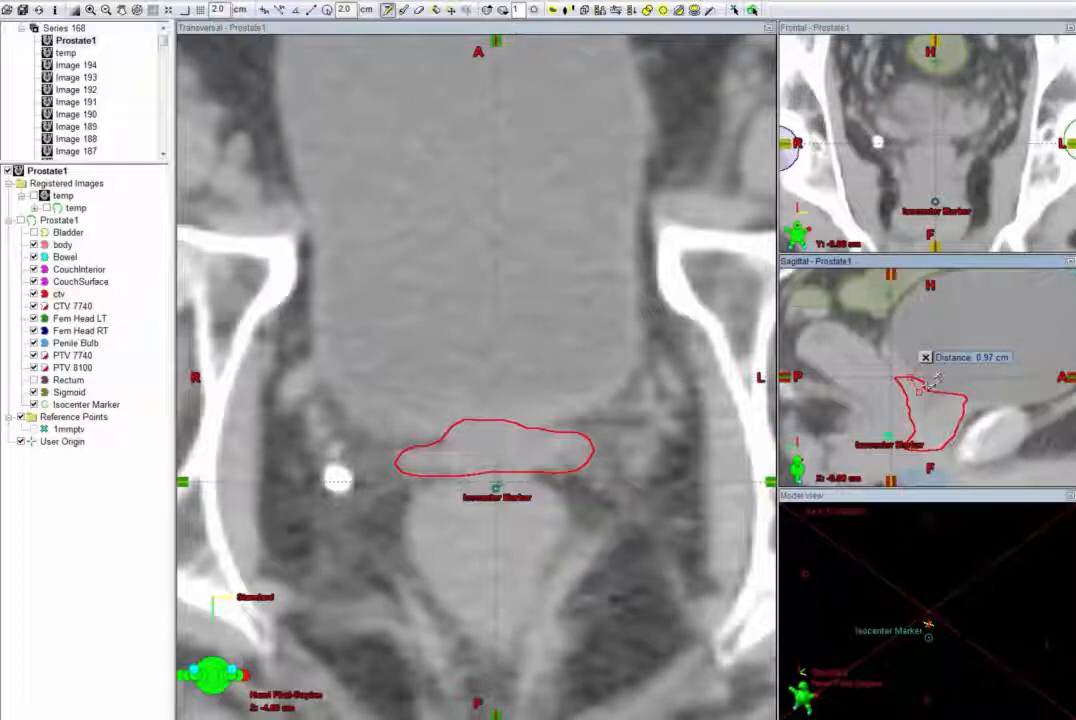
{"action": "left_click", "coordinate": [926, 357]}
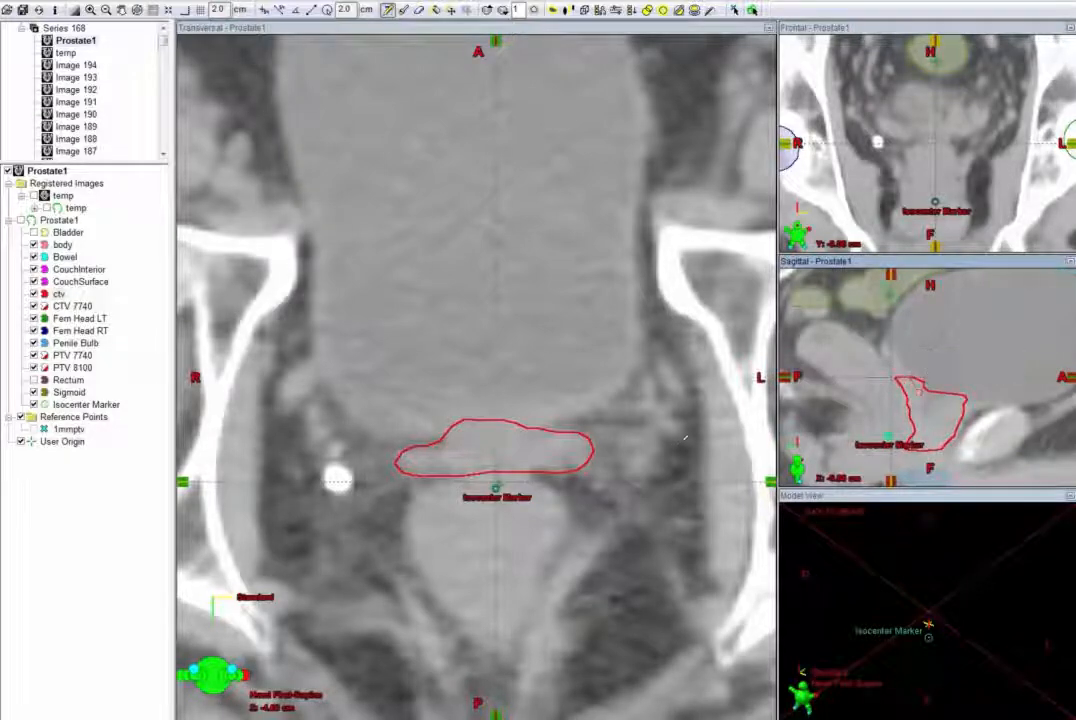
- Set up an outer margin from ctv into PTV 8100 with a symmetrical value of 0.7 cm
{"action": "left_click", "coordinate": [74, 369]}
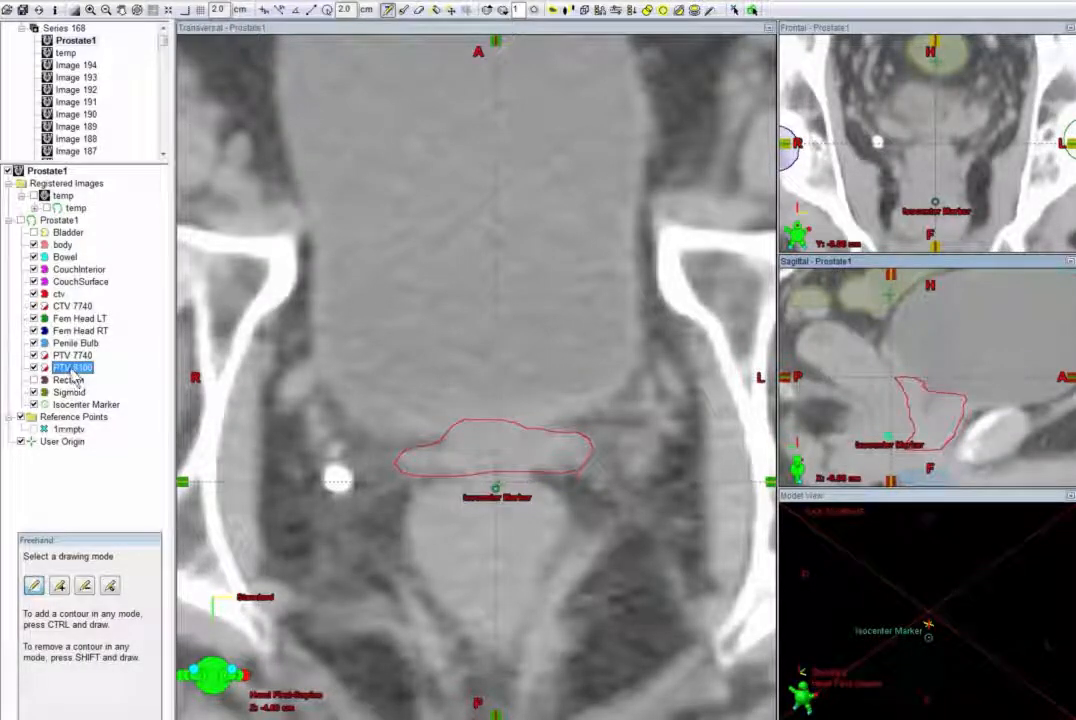
{"action": "right_click", "coordinate": [74, 372]}
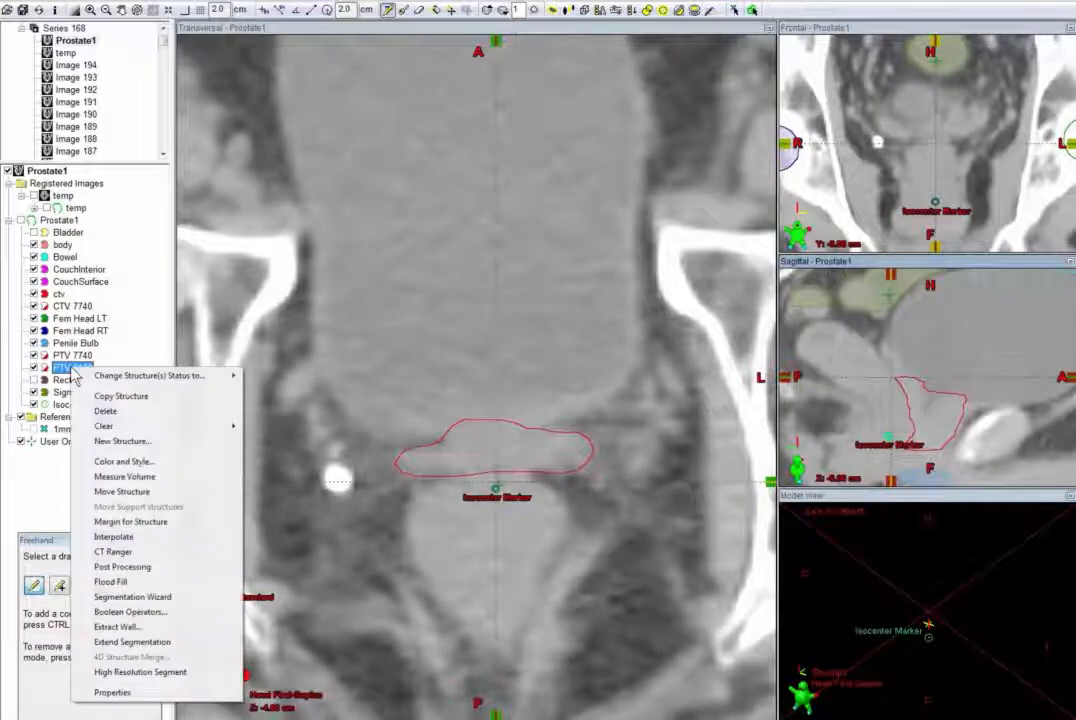
{"action": "left_click", "coordinate": [118, 521]}
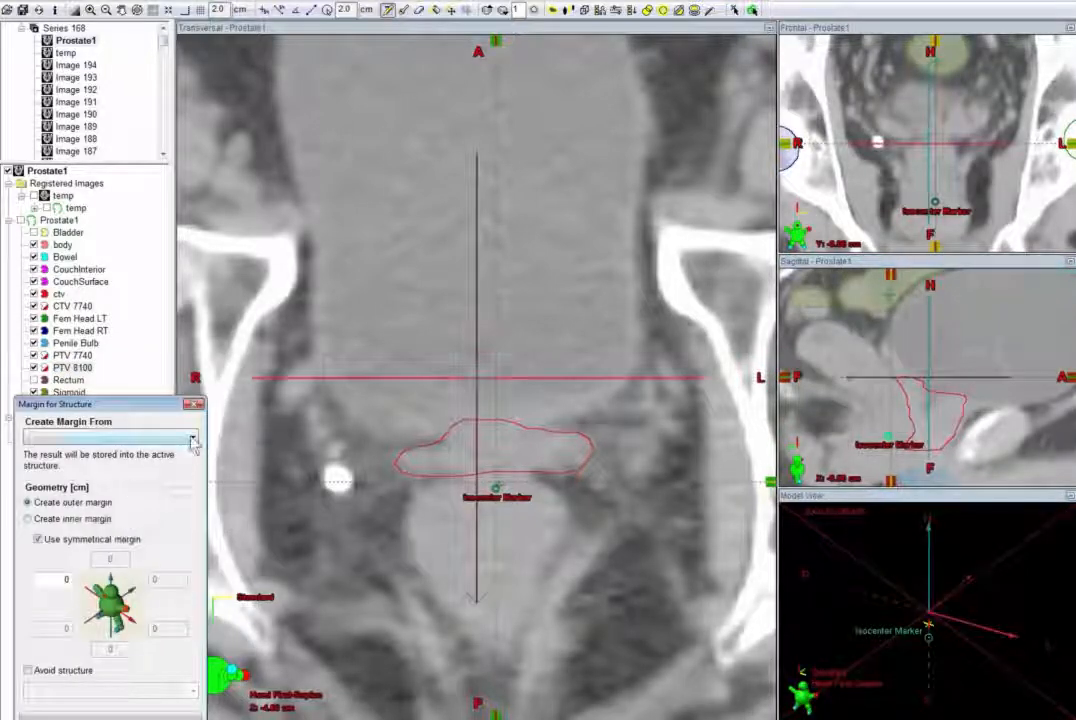
{"action": "left_click", "coordinate": [191, 437]}
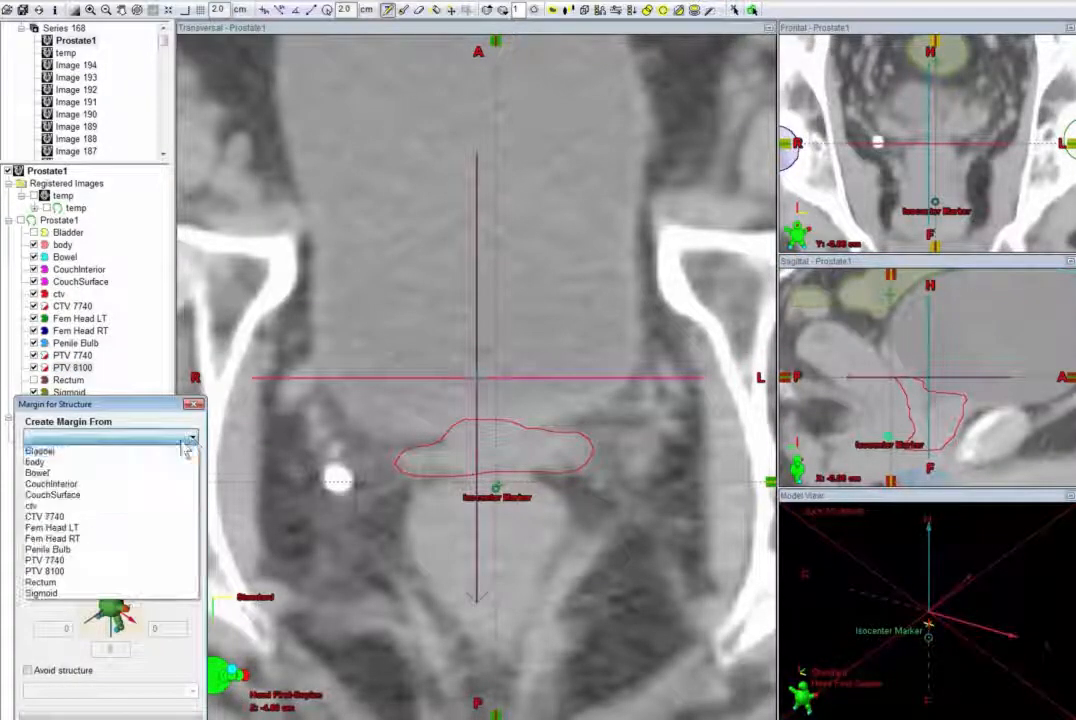
{"action": "left_click", "coordinate": [60, 506]}
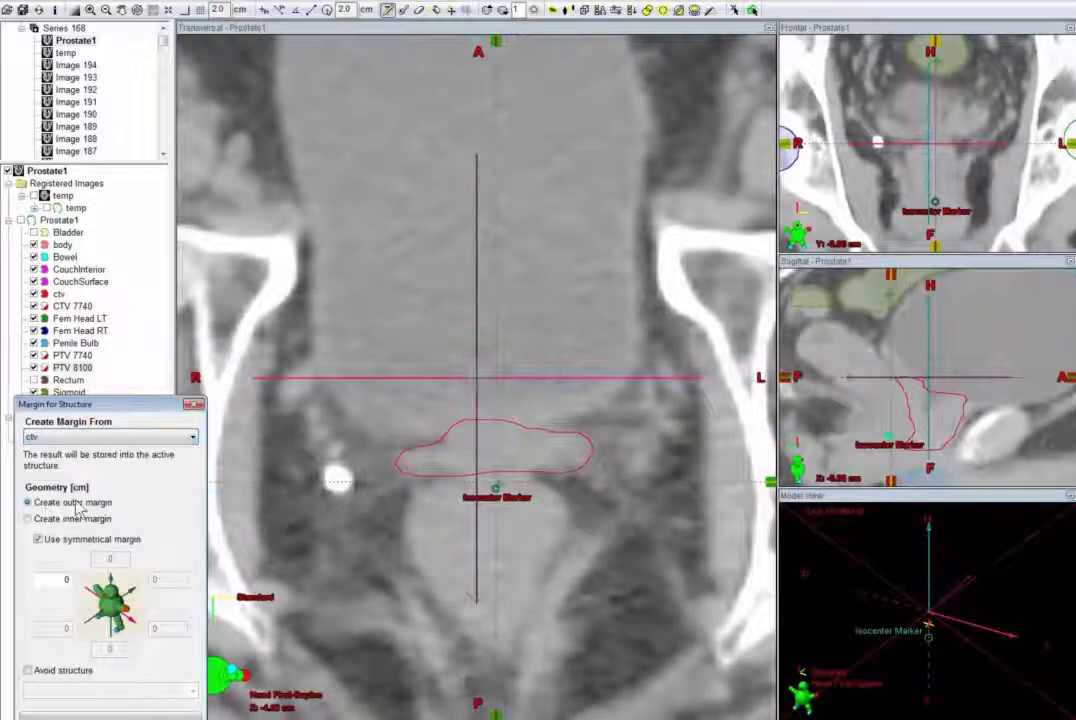
{"action": "left_click", "coordinate": [68, 579]}
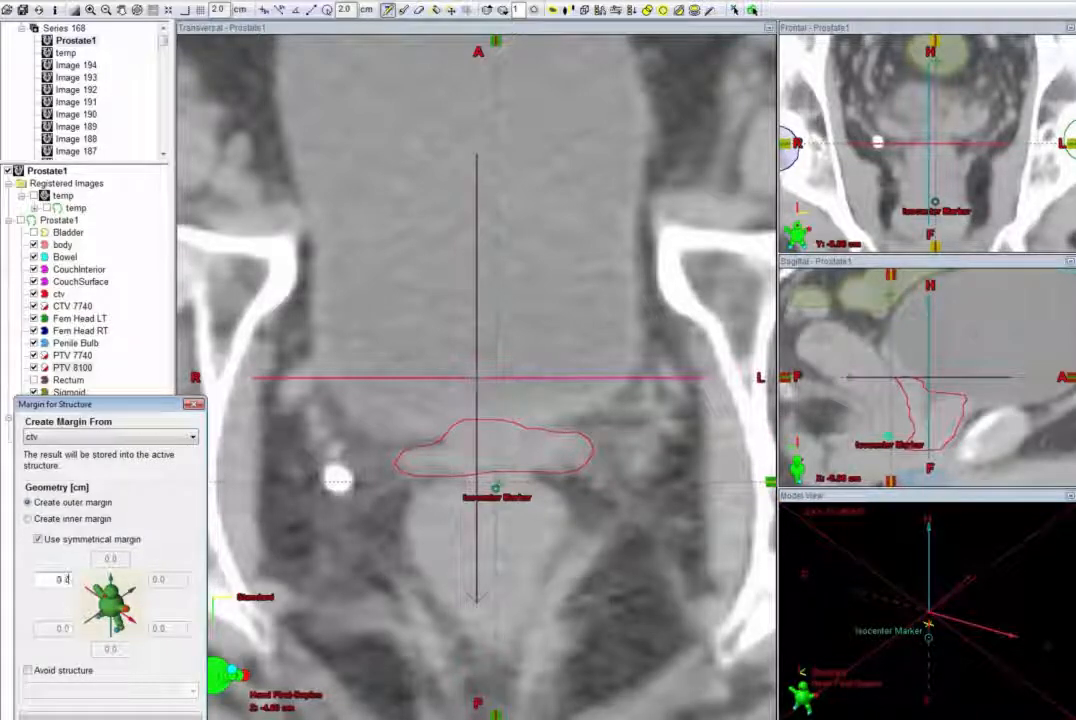
{"action": "key", "text": "BackSpace"}
{"action": "type", "text": "7"}
- Make the margin asymmetrical with 0.3 cm posteriorly and generate the PTV 8100 structure
{"action": "left_click", "coordinate": [39, 541]}
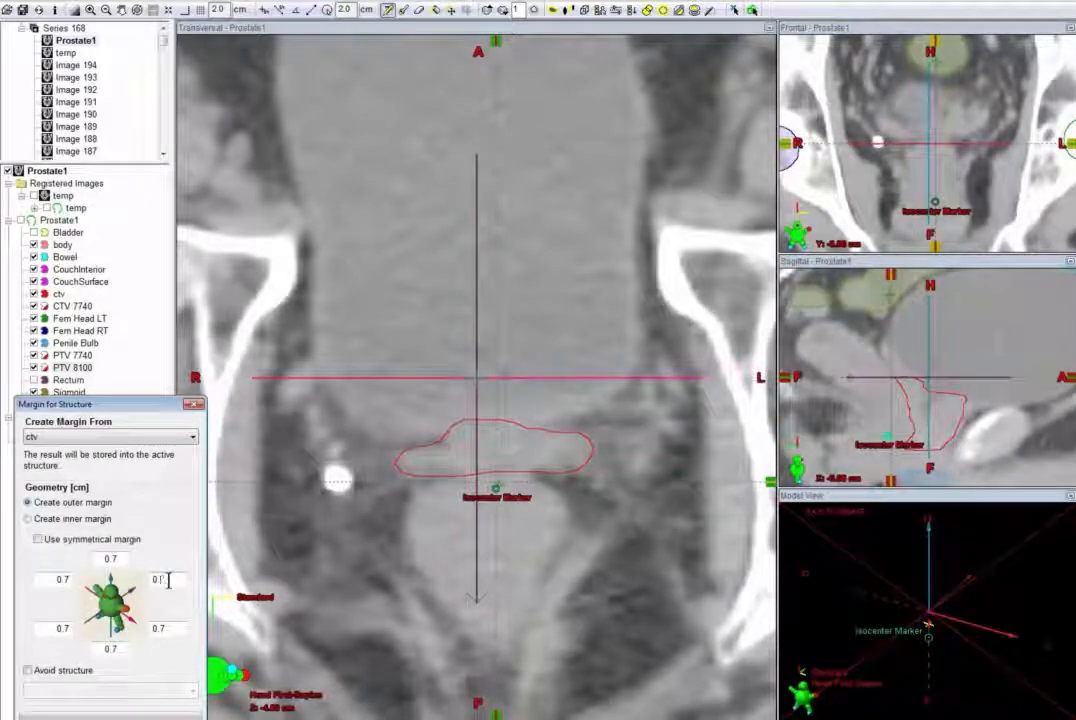
{"action": "type", "text": "5"}
{"action": "key", "text": "BackSpace"}
{"action": "type", "text": "3"}
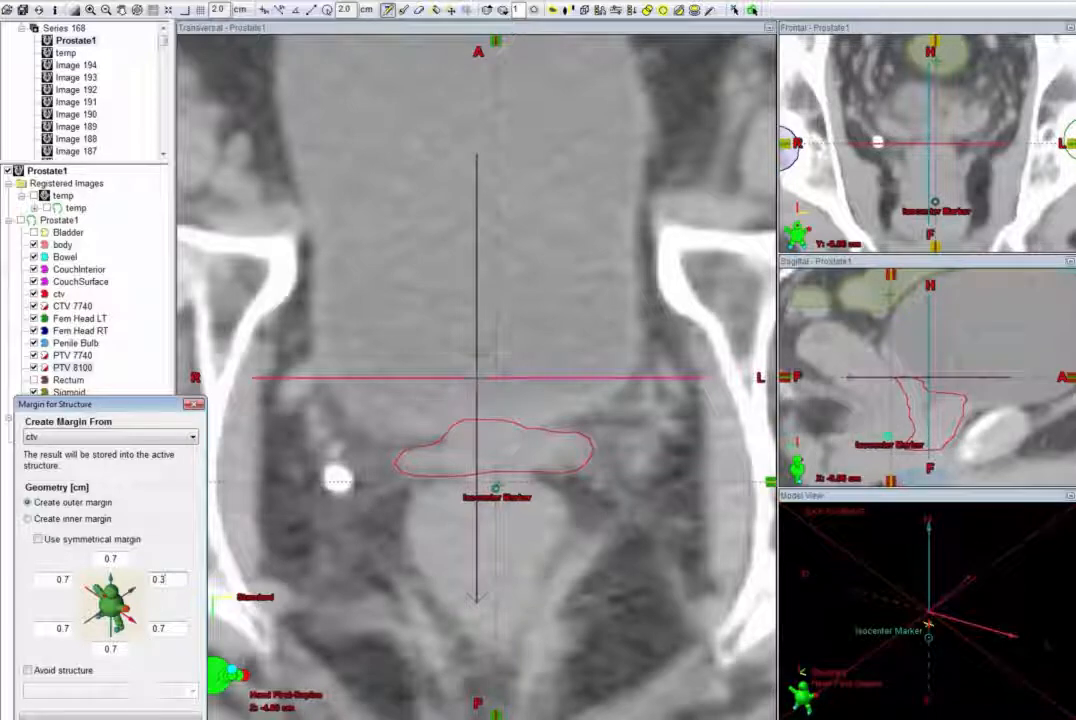
{"action": "key", "text": "Return"}
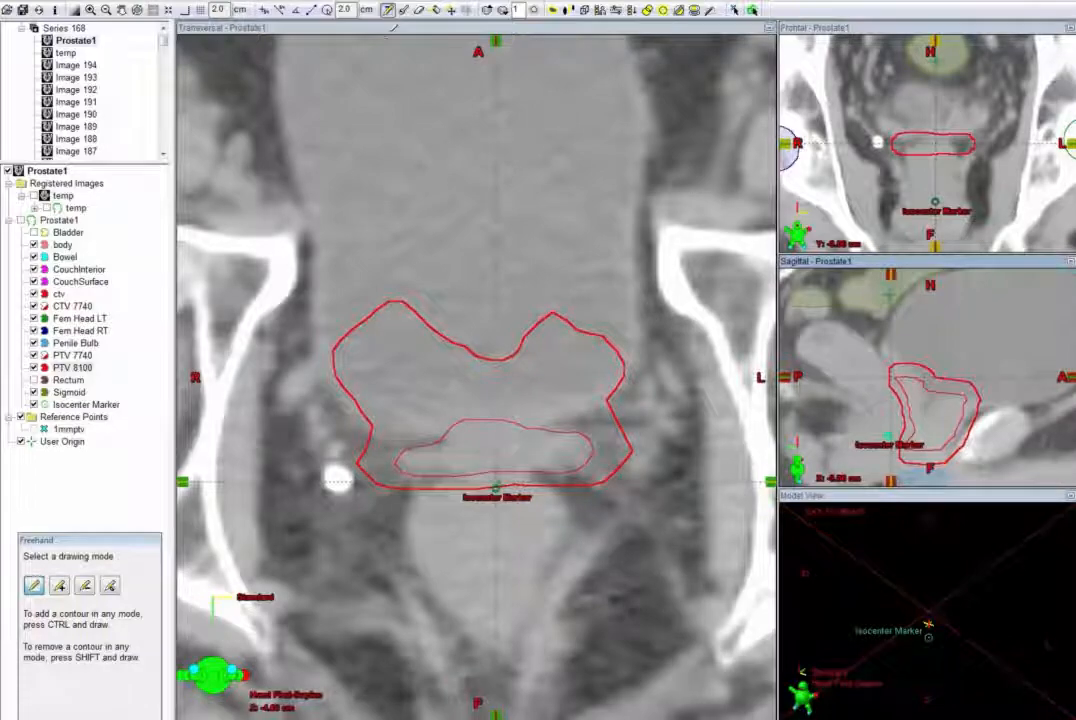
- Review the PTV 8100 margin around the ctv slice by slice, from the prostate apex up to the seminal vesicles
{"action": "left_click", "coordinate": [420, 171]}
{"action": "scroll", "coordinate": [420, 171], "scroll_direction": "down", "scroll_amount": 10}
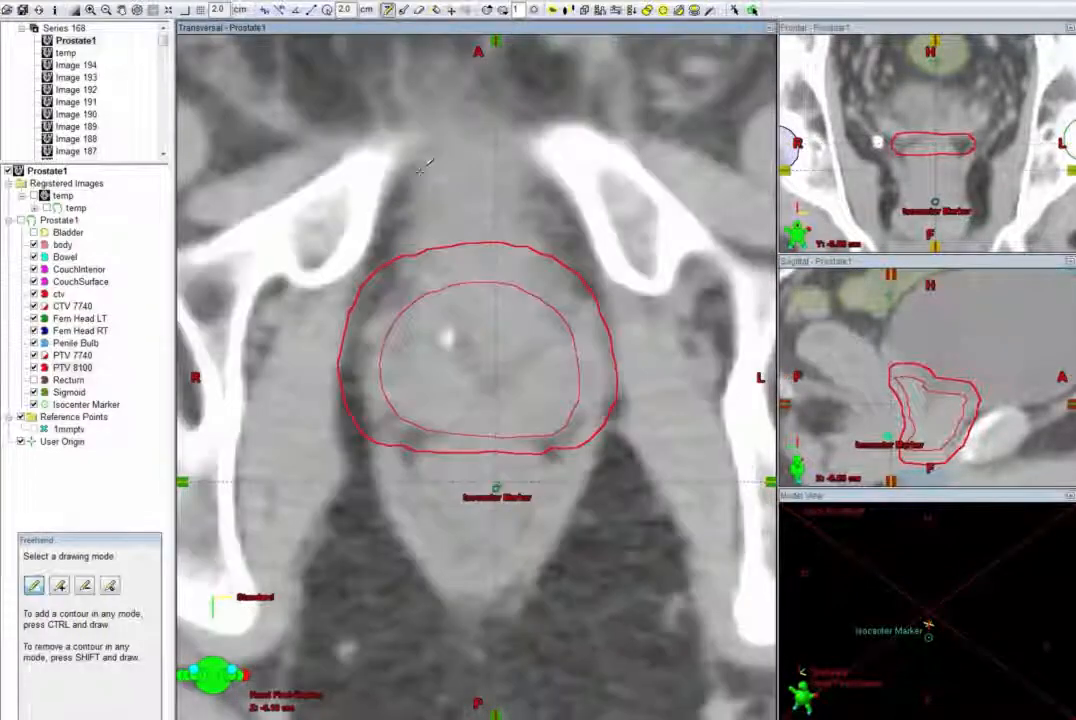
{"action": "scroll", "coordinate": [422, 170], "scroll_direction": "down", "scroll_amount": 10}
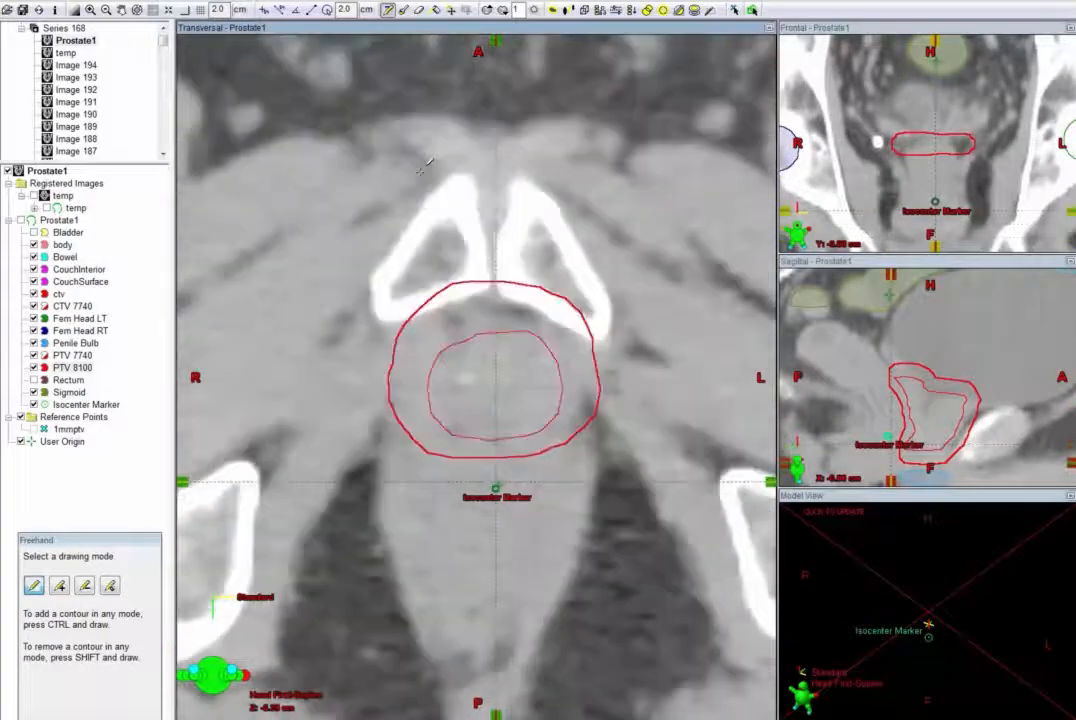
{"action": "scroll", "coordinate": [422, 170], "scroll_direction": "down", "scroll_amount": 8}
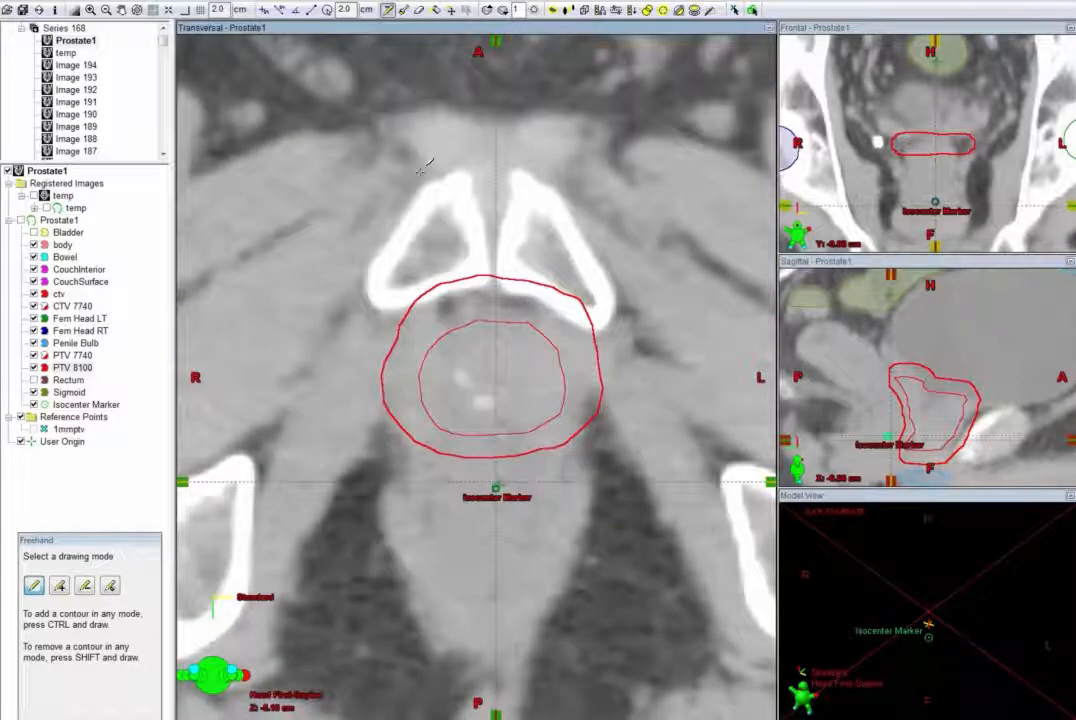
{"action": "scroll", "coordinate": [425, 168], "scroll_direction": "up", "scroll_amount": 2}
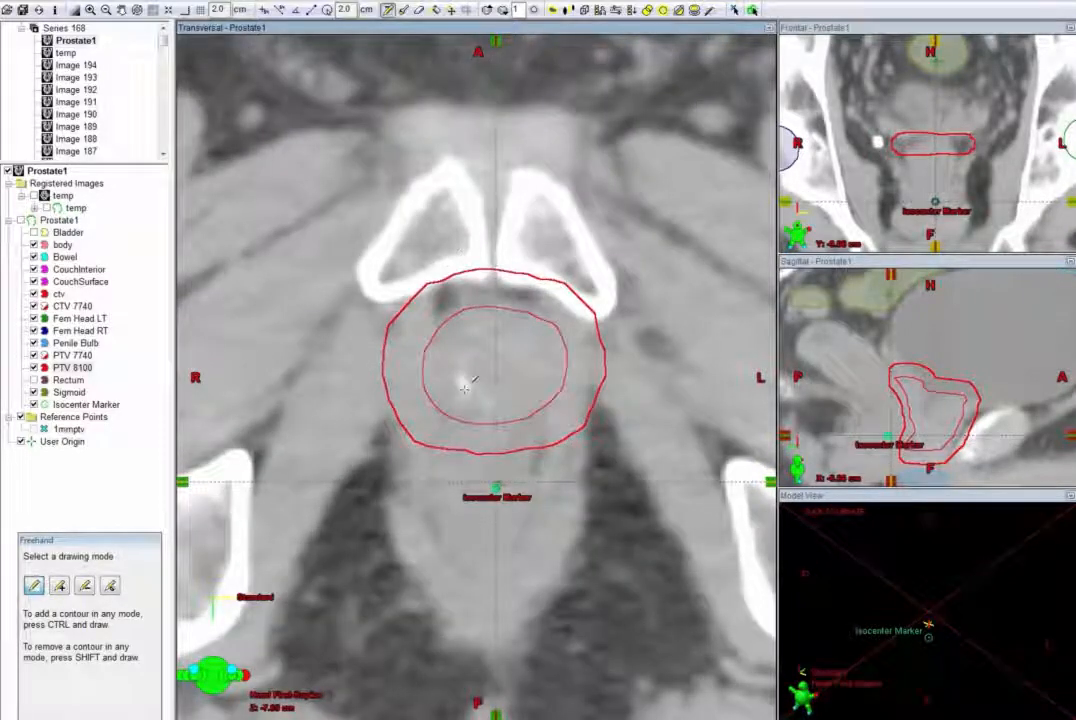
{"action": "scroll", "coordinate": [472, 381], "scroll_direction": "up", "scroll_amount": 1}
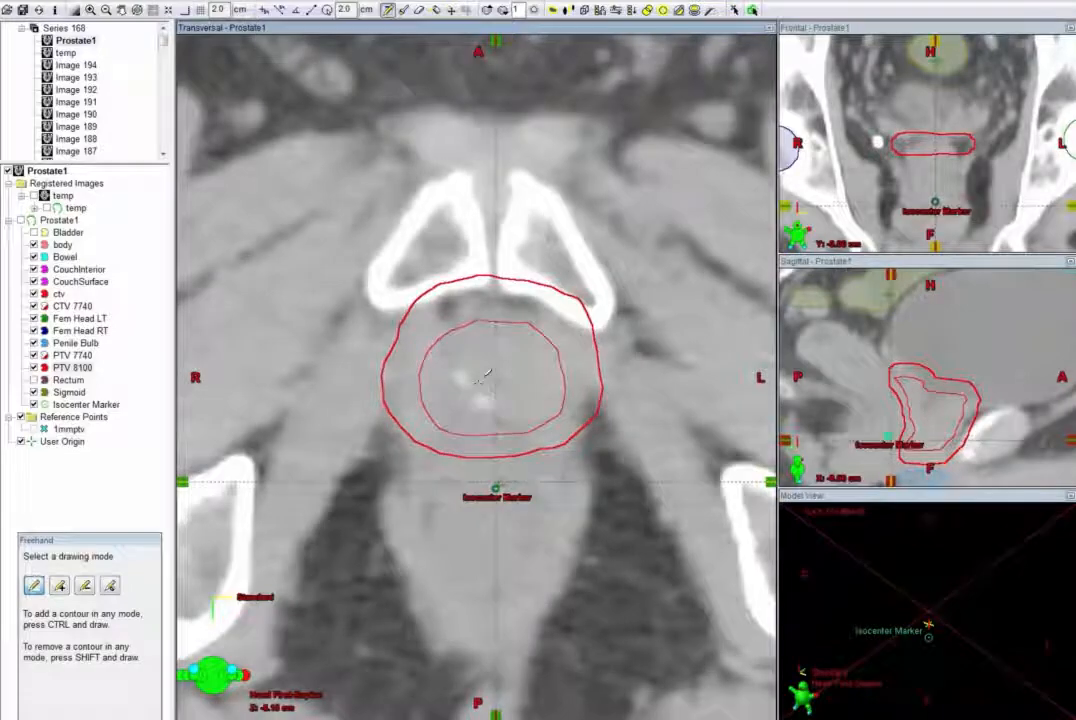
{"action": "scroll", "coordinate": [470, 390], "scroll_direction": "up", "scroll_amount": 3}
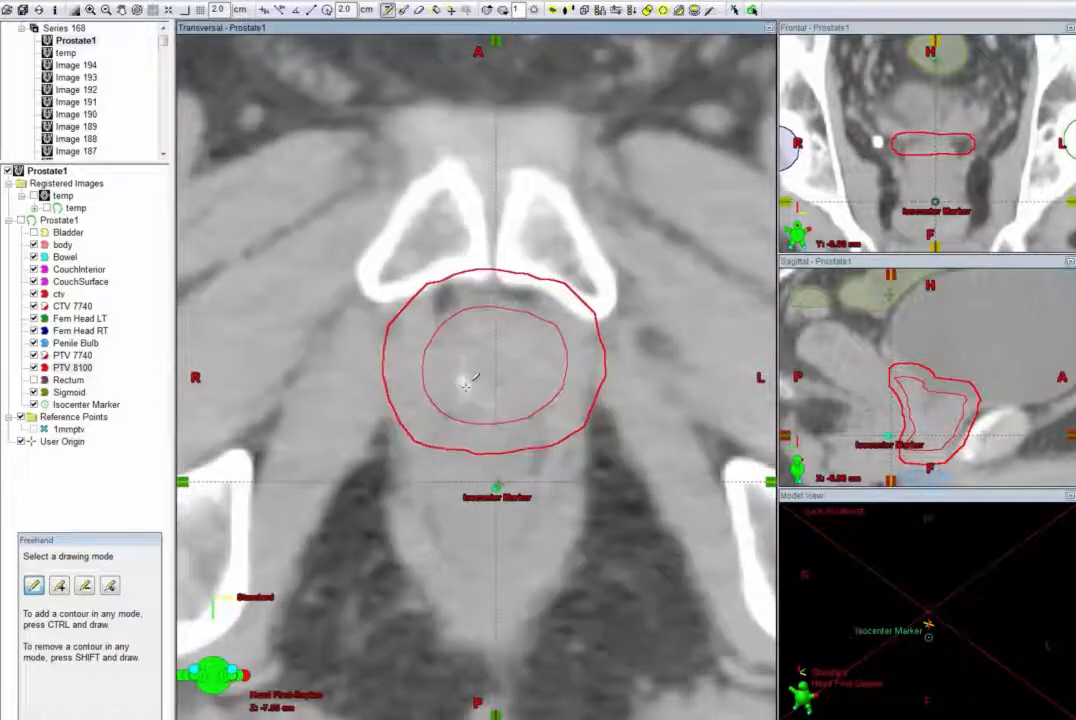
{"action": "scroll", "coordinate": [468, 397], "scroll_direction": "down", "scroll_amount": 3}
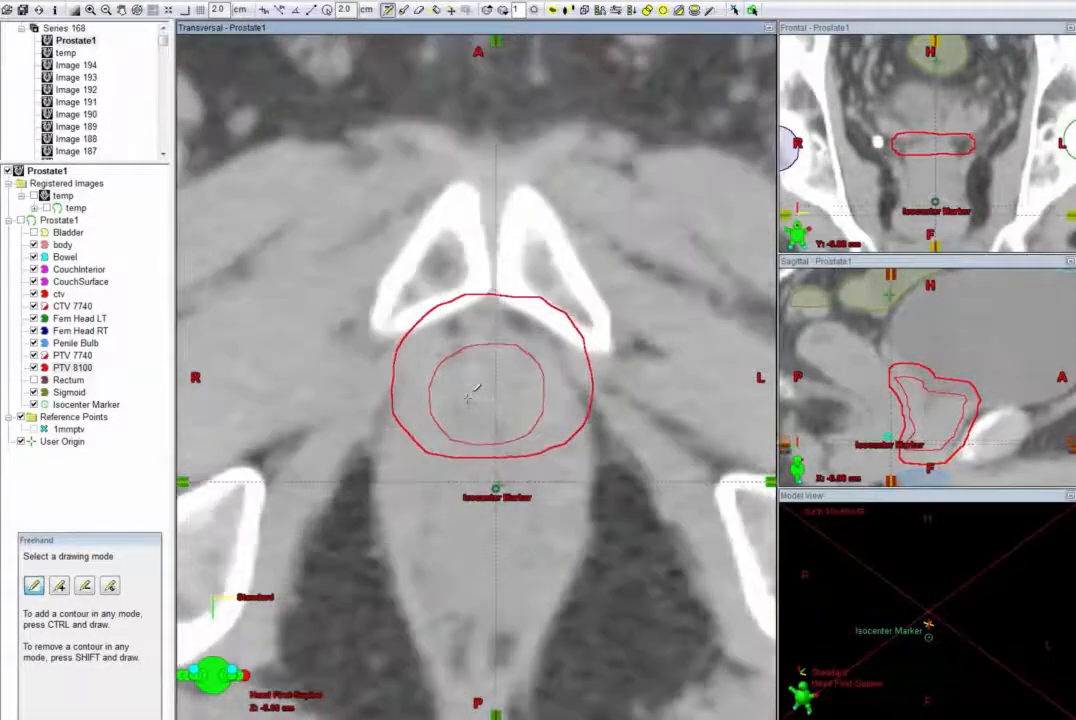
{"action": "scroll", "coordinate": [473, 392], "scroll_direction": "up", "scroll_amount": 3}
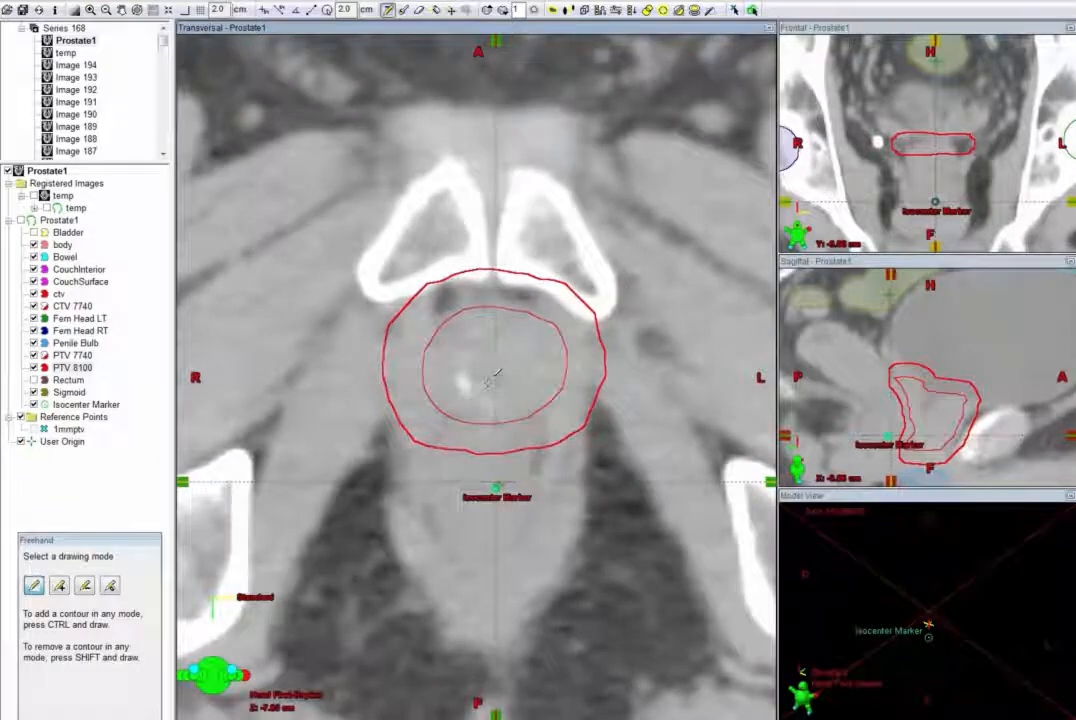
{"action": "scroll", "coordinate": [490, 376], "scroll_direction": "up", "scroll_amount": 4}
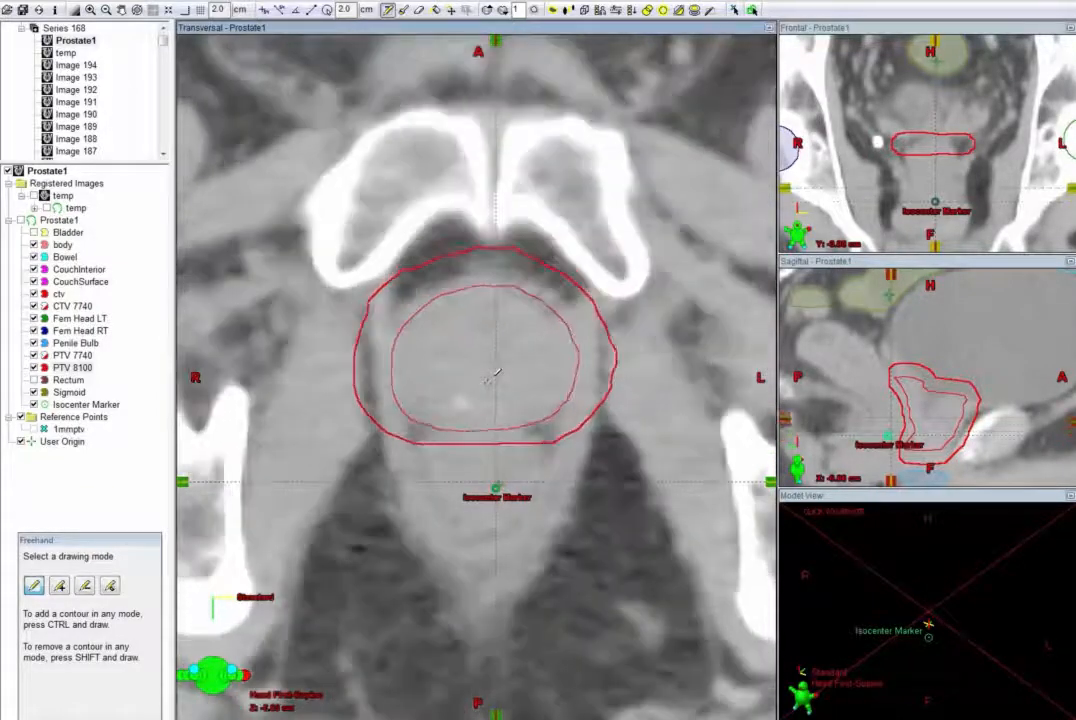
{"action": "scroll", "coordinate": [490, 376], "scroll_direction": "up", "scroll_amount": 1}
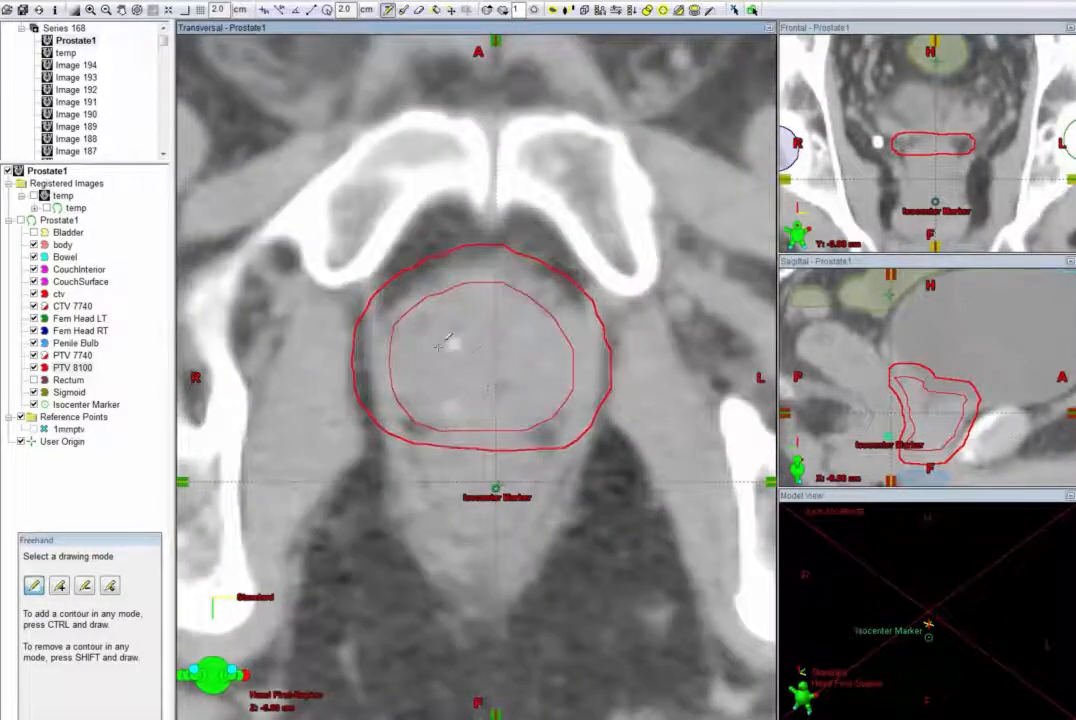
{"action": "scroll", "coordinate": [492, 347], "scroll_direction": "up", "scroll_amount": 1}
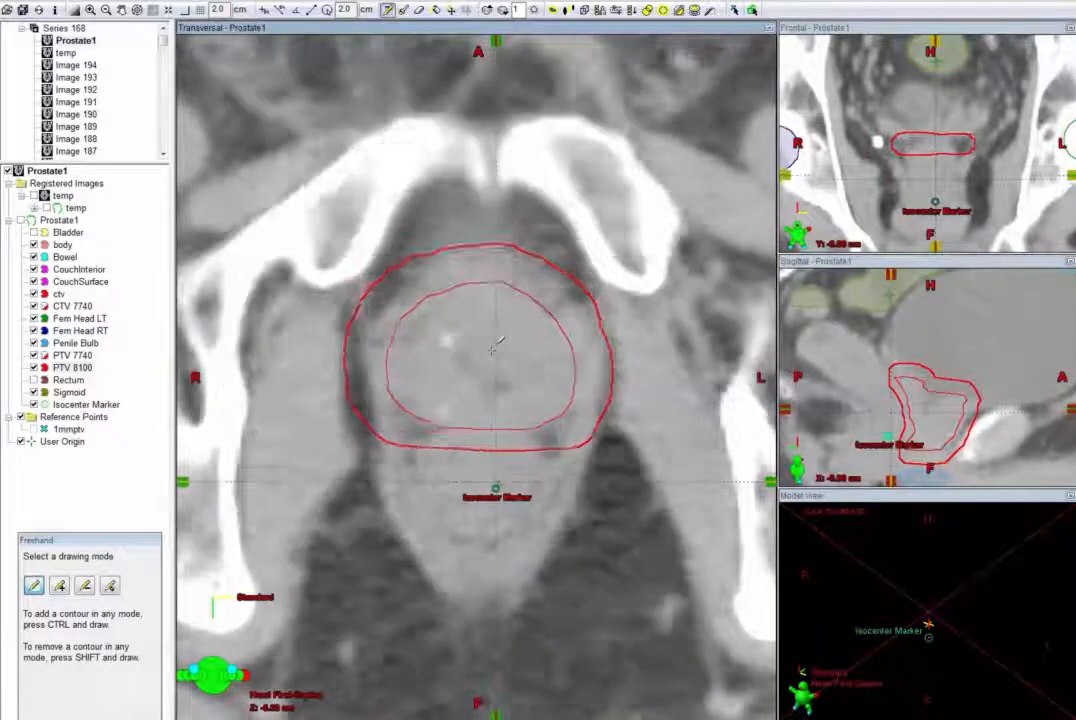
{"action": "scroll", "coordinate": [492, 345], "scroll_direction": "up", "scroll_amount": 2}
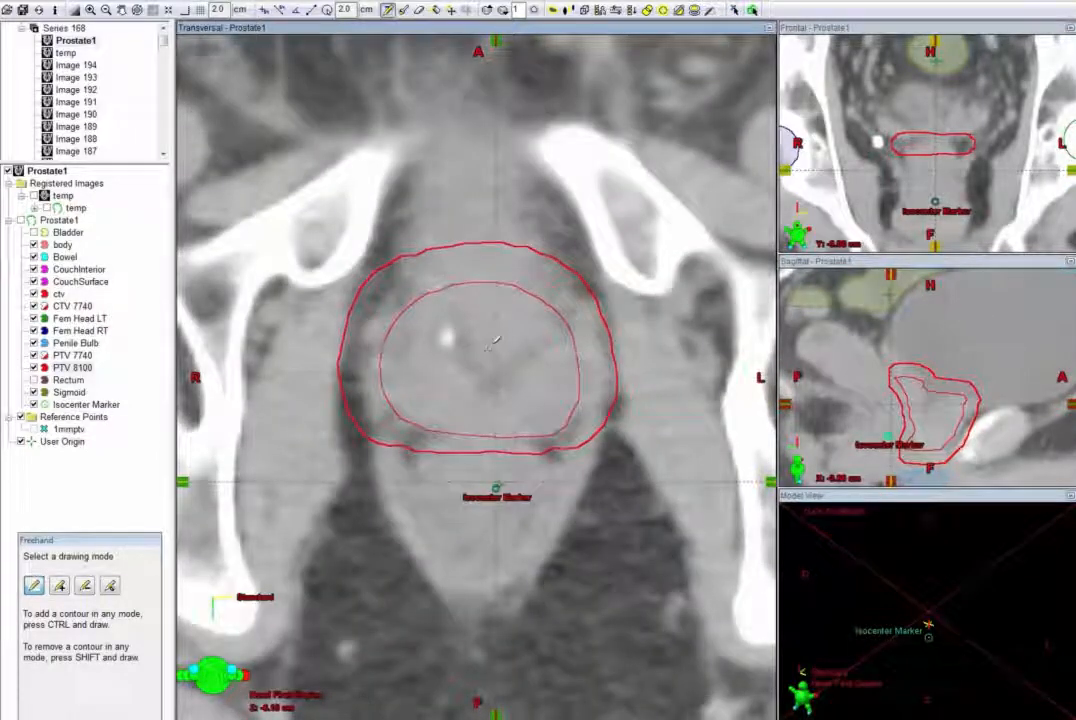
{"action": "scroll", "coordinate": [492, 345], "scroll_direction": "up", "scroll_amount": 5}
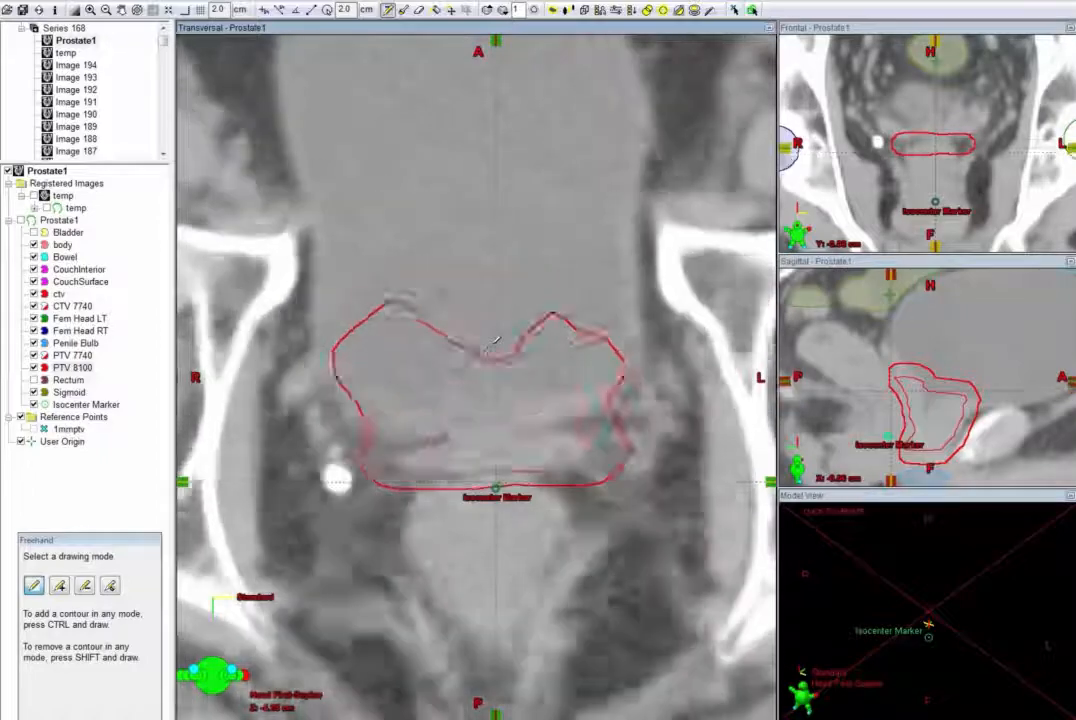
{"action": "scroll", "coordinate": [492, 344], "scroll_direction": "up", "scroll_amount": 5}
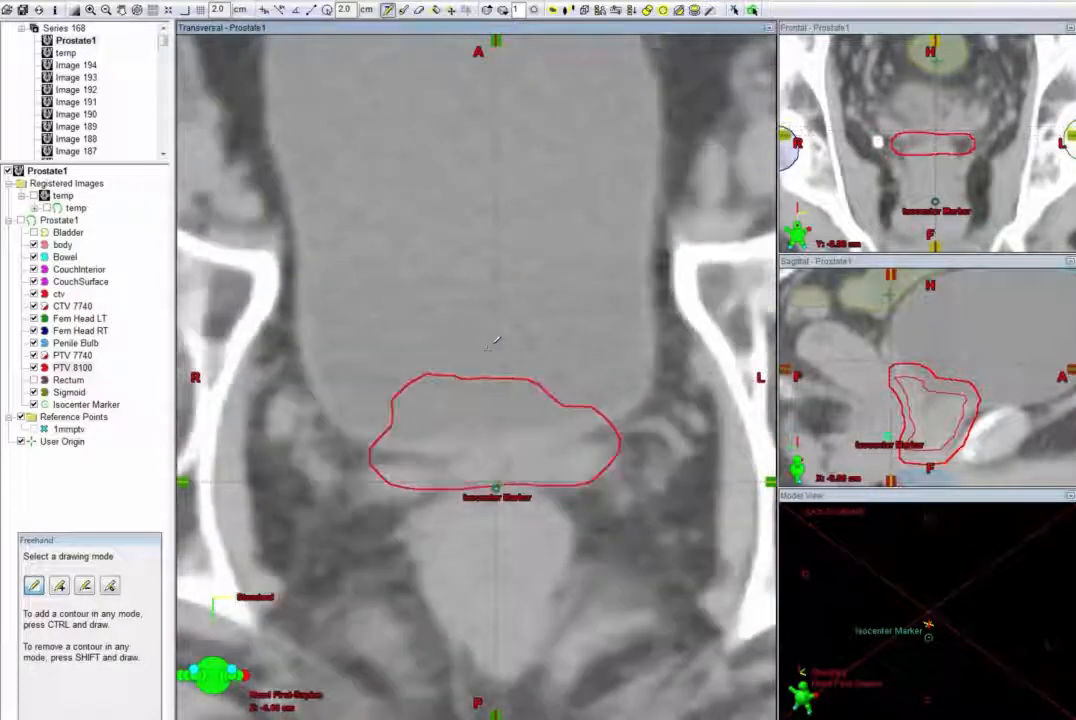
{"action": "scroll", "coordinate": [492, 343], "scroll_direction": "down", "scroll_amount": 6}
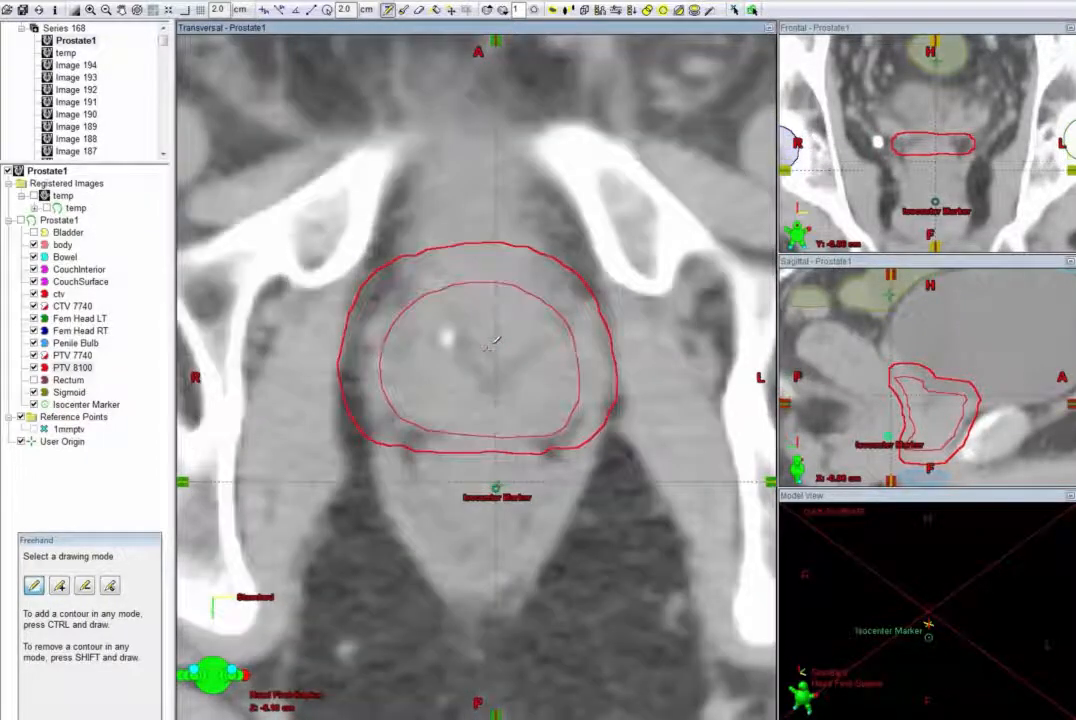
{"action": "scroll", "coordinate": [492, 343], "scroll_direction": "down", "scroll_amount": 4}
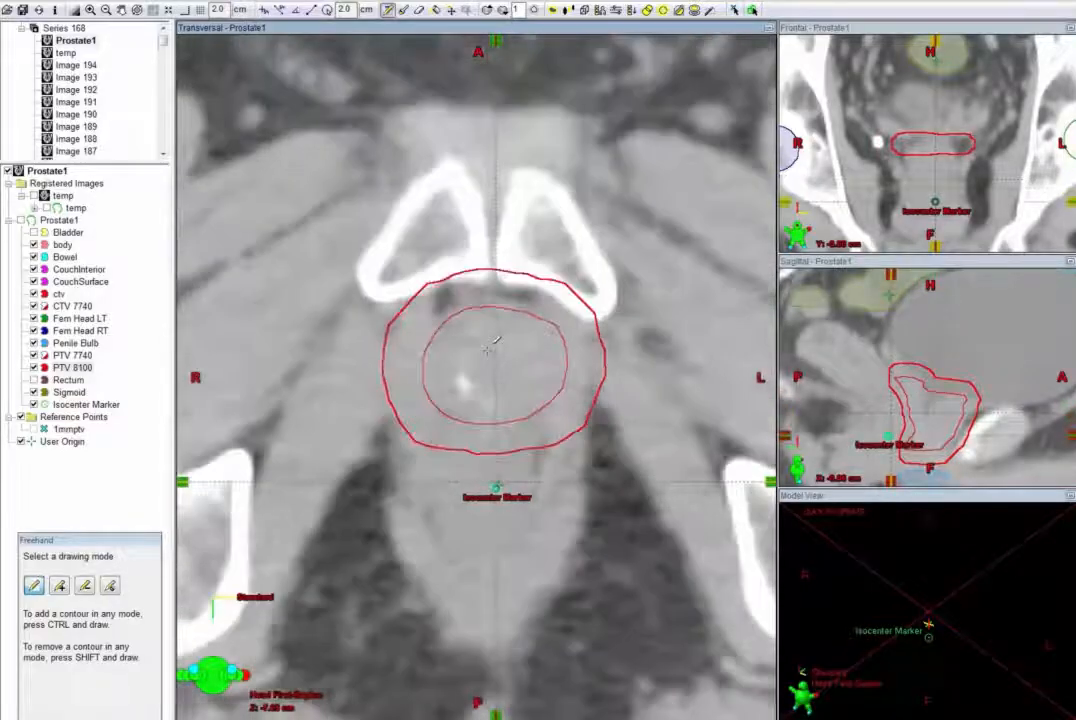